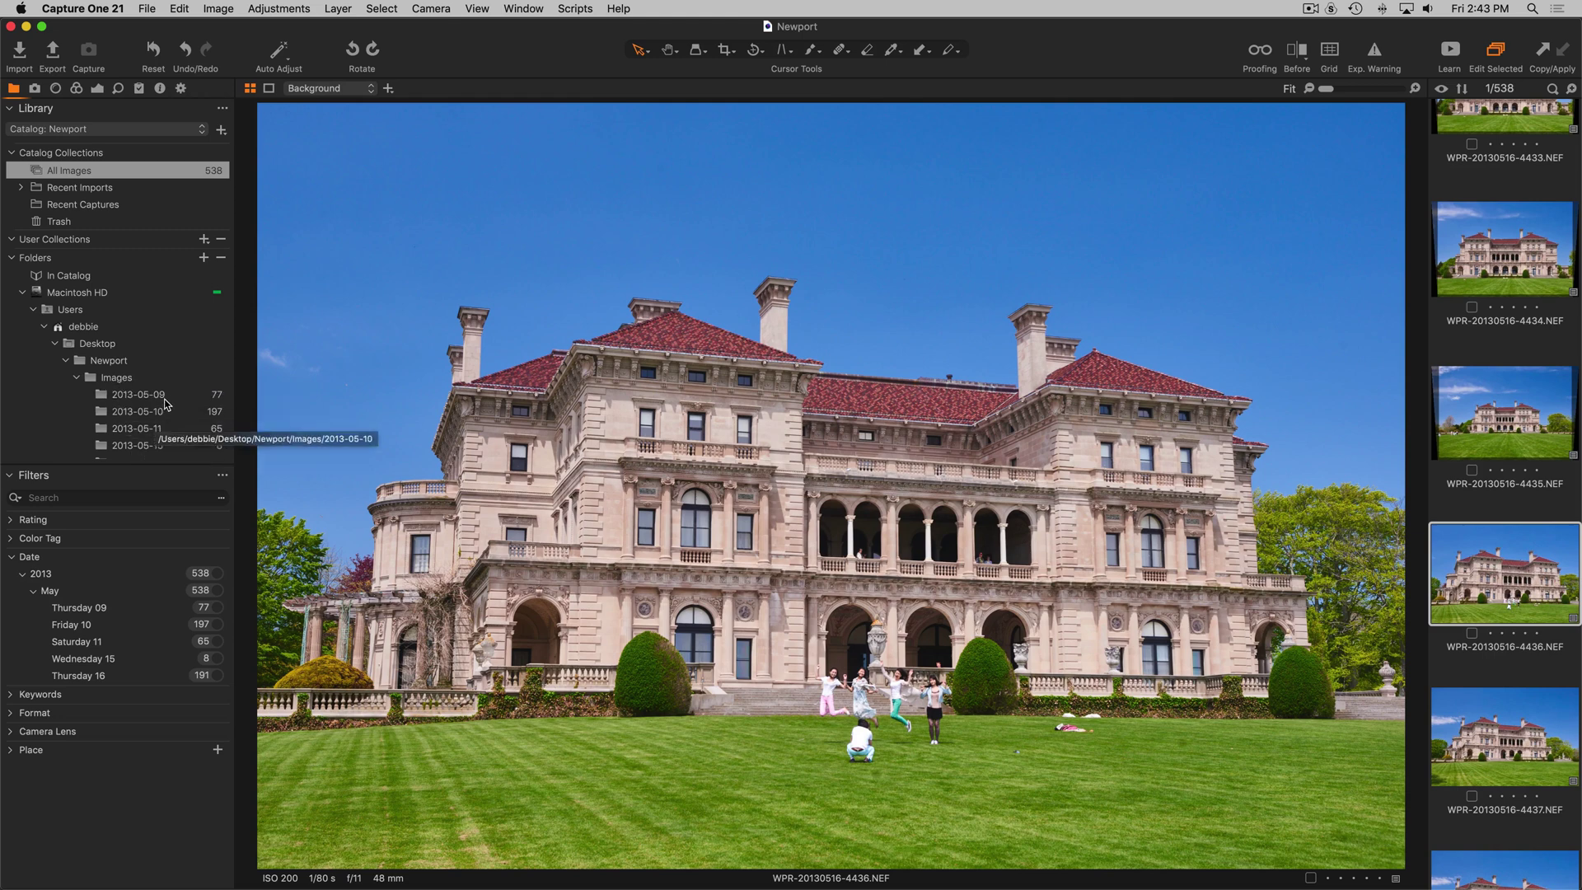
# Switch to Finder, dismiss the Trash window and open the Newport folder on the Desktop
pyautogui.scroll(-2, 164, 403)
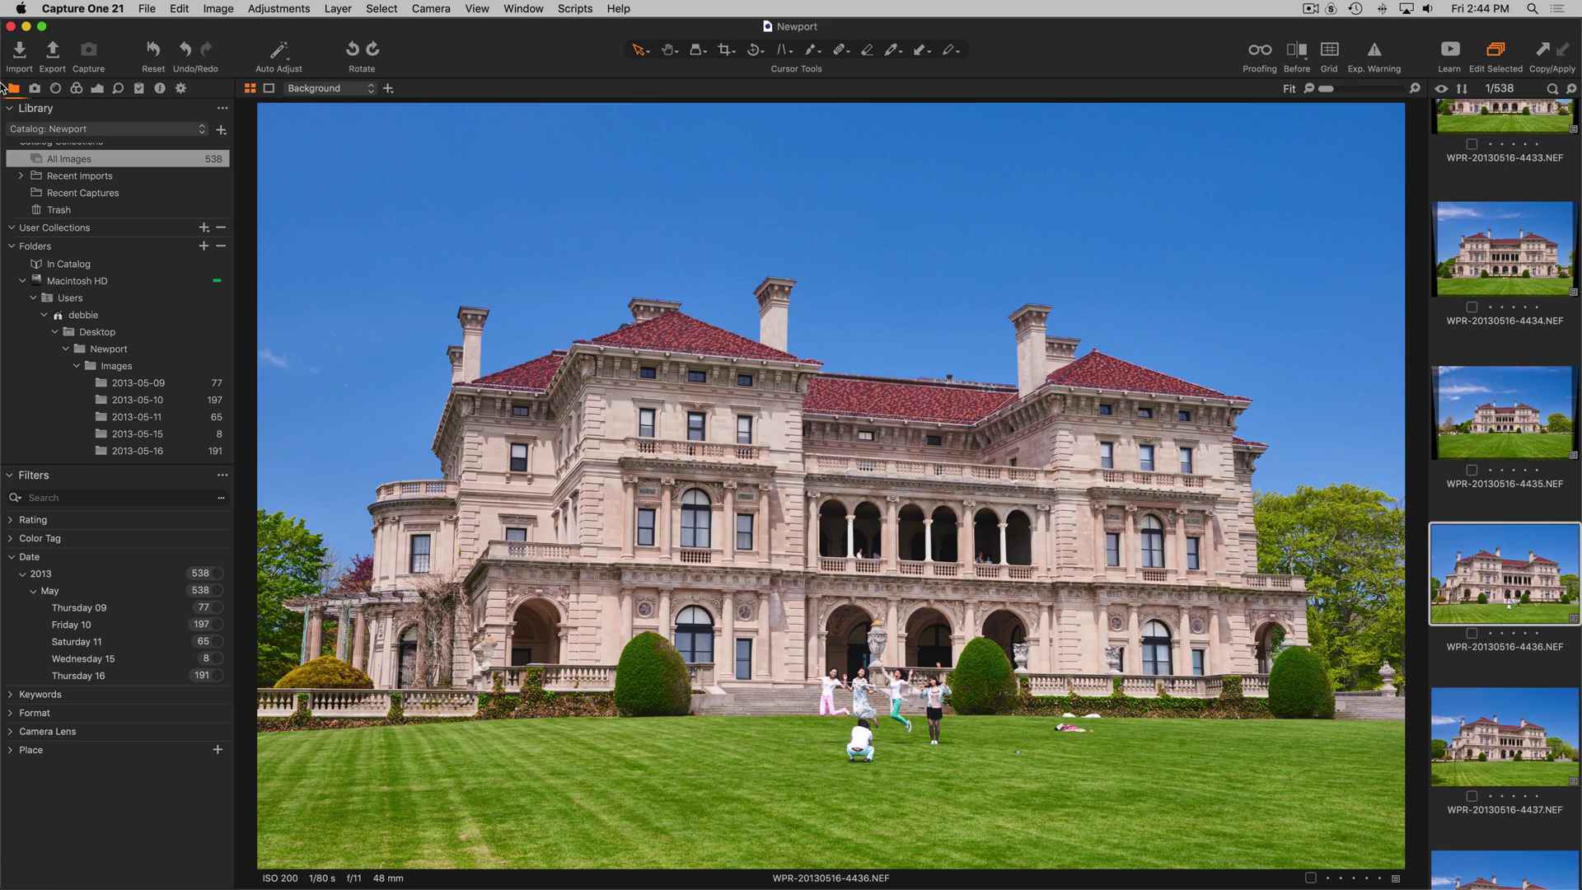
pyautogui.click(20, 58)
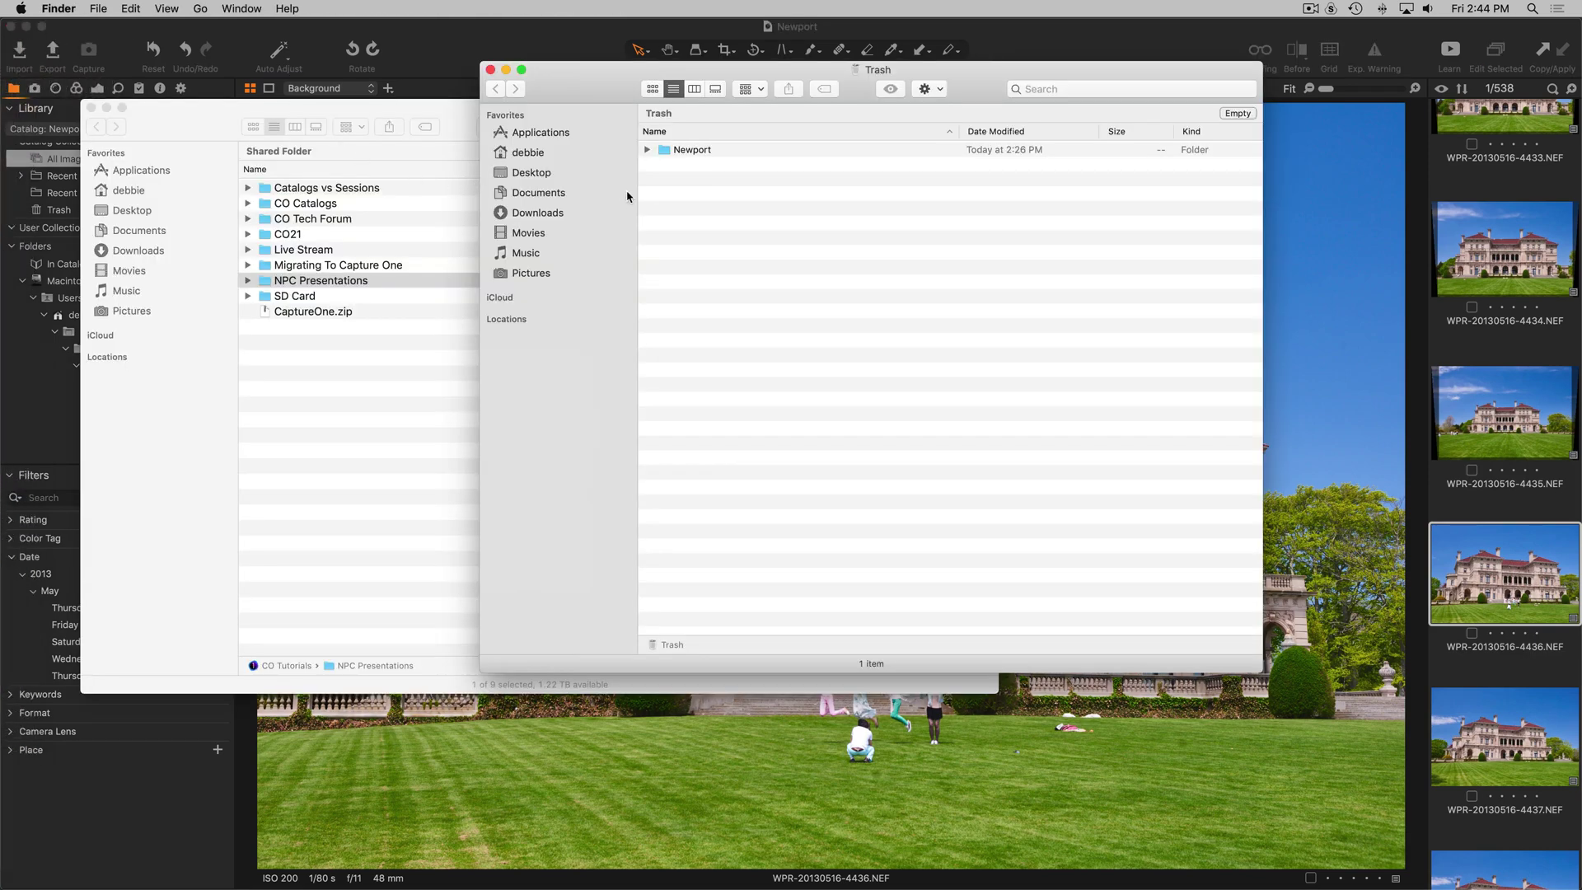
pyautogui.click(491, 70)
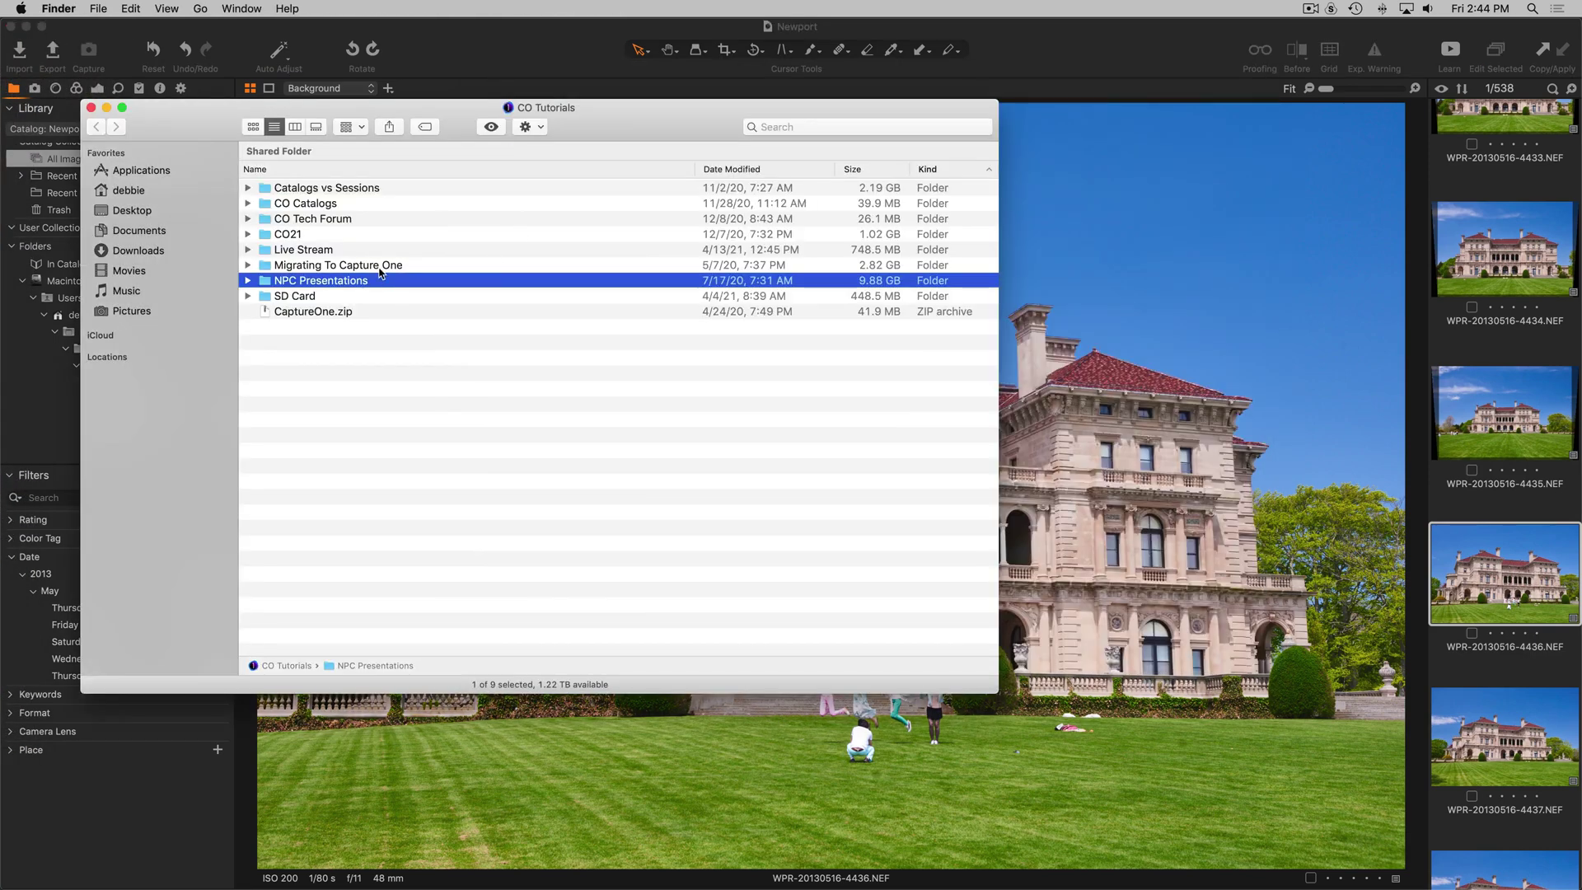
pyautogui.click(141, 210)
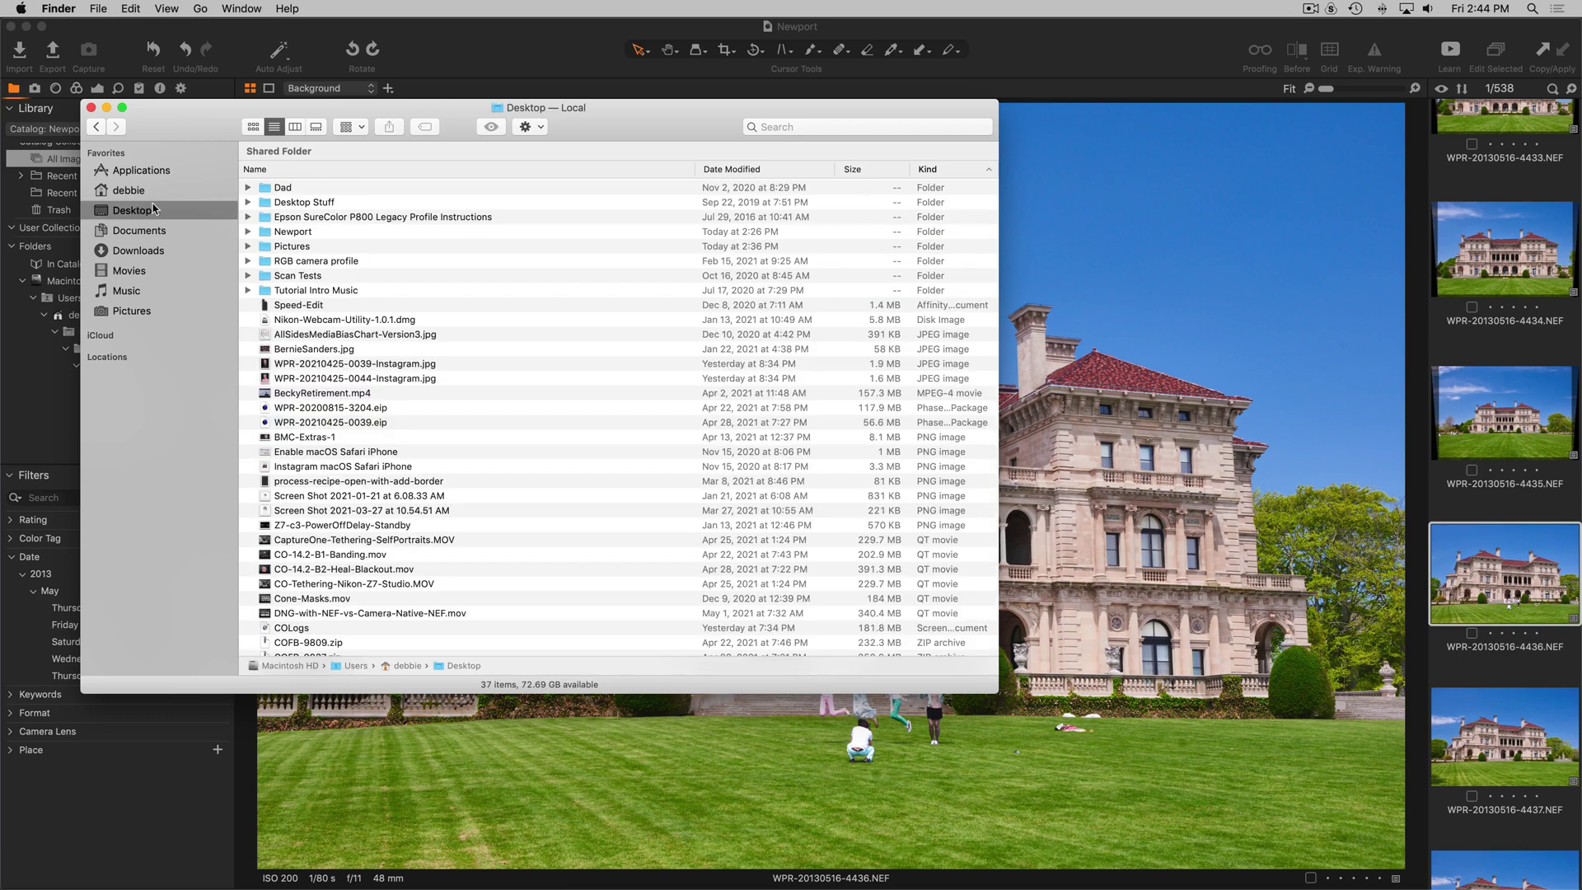
pyautogui.doubleClick(295, 233)
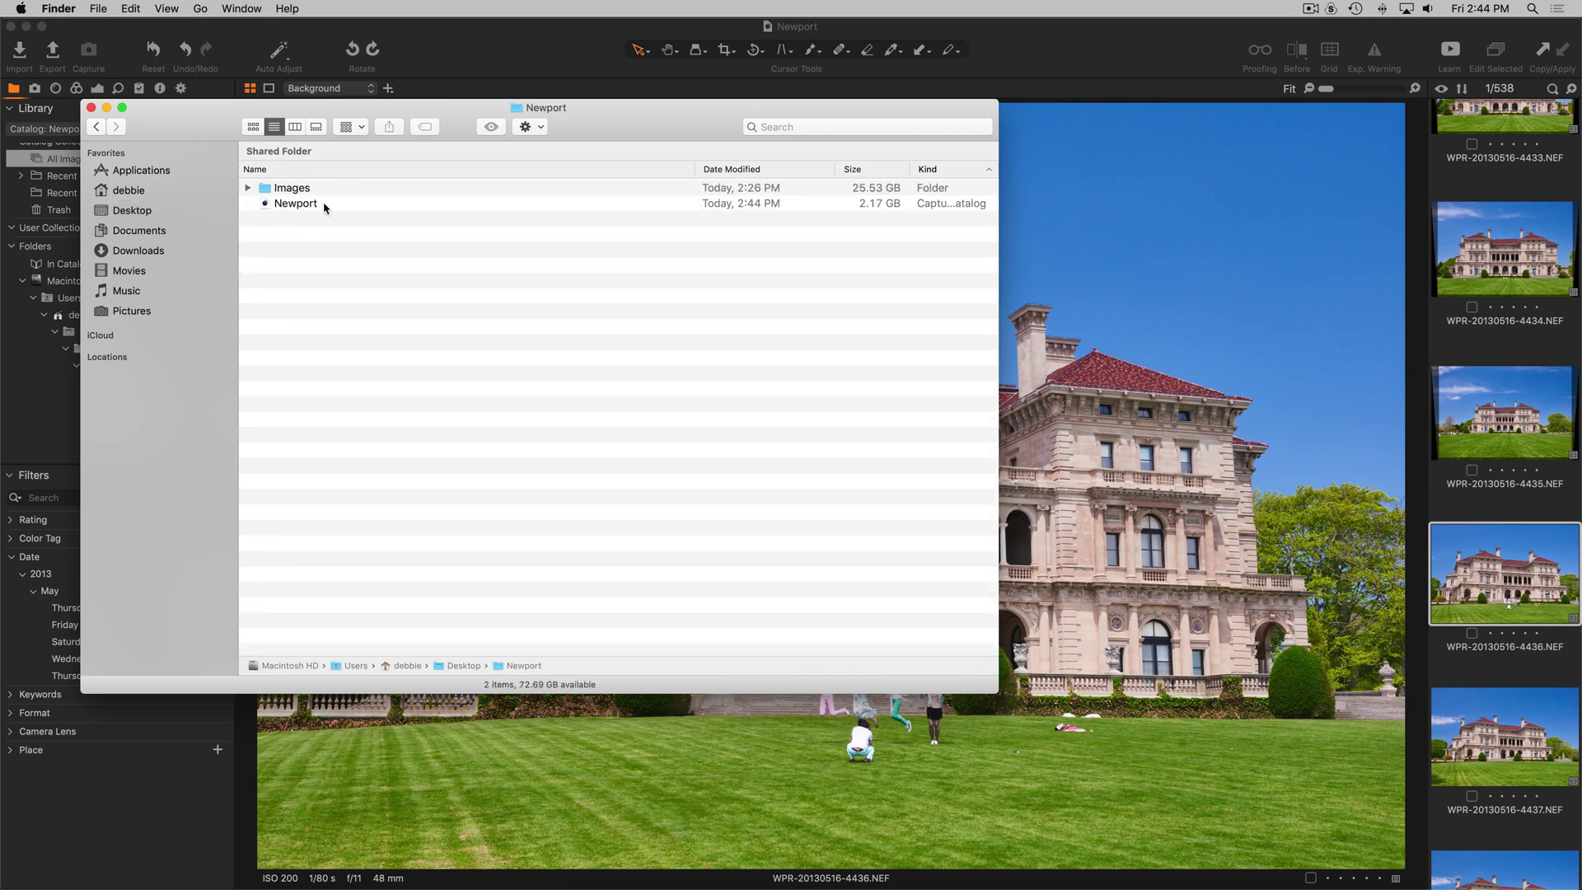
# Make the Kind column fully readable and examine the contents of the Images folder, including the files in 2013-05-15
pyautogui.moveTo(694, 175); pyautogui.dragTo(498, 180)
pyautogui.moveTo(797, 170); pyautogui.dragTo(886, 182)
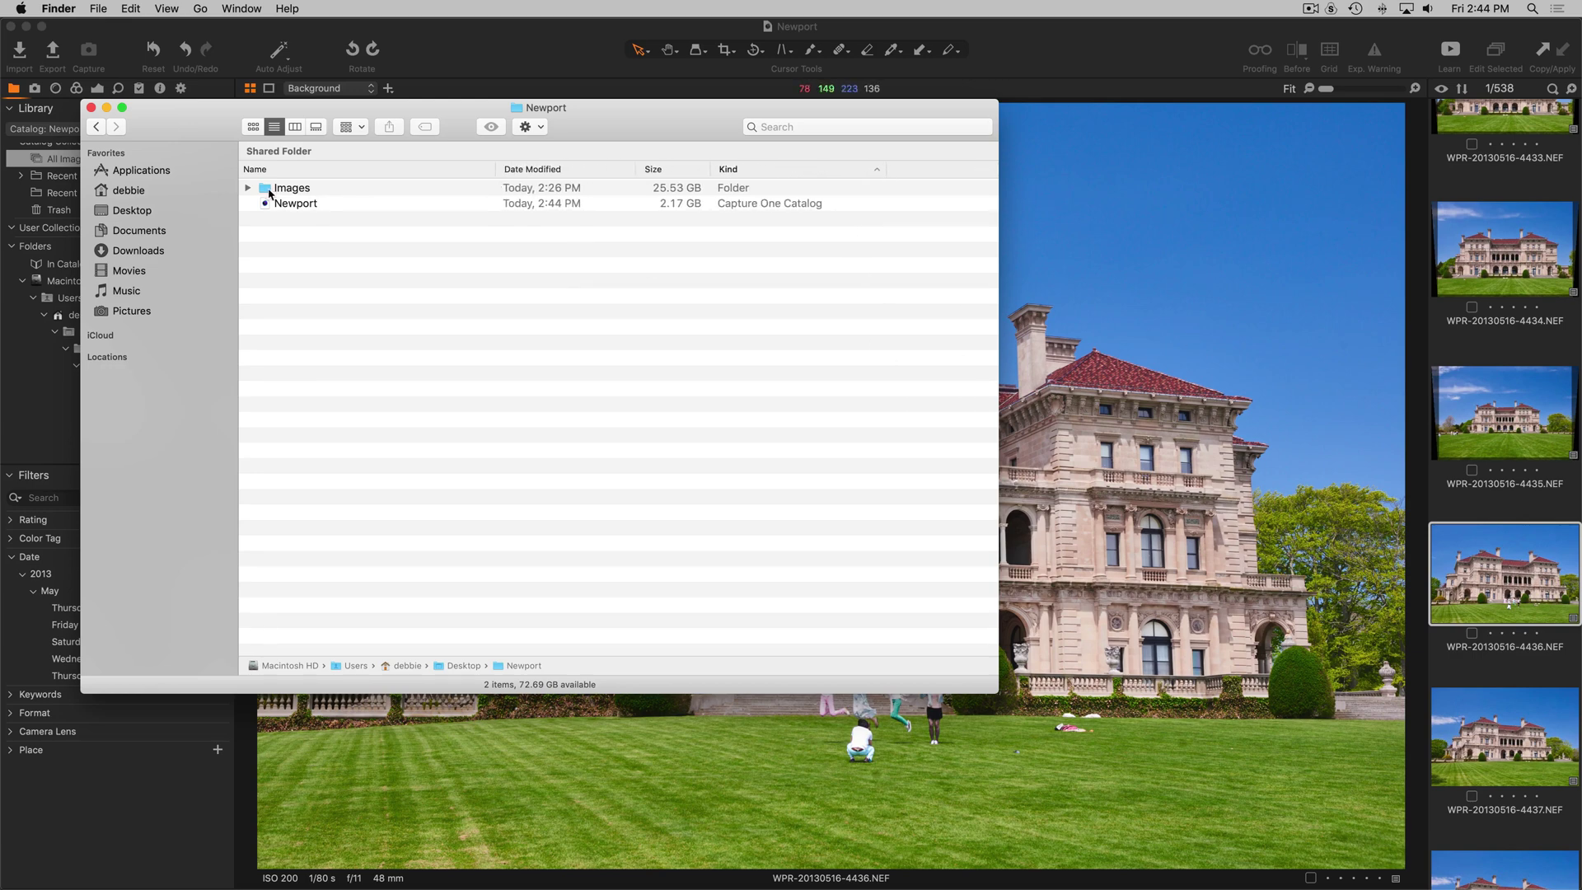
pyautogui.click(247, 188)
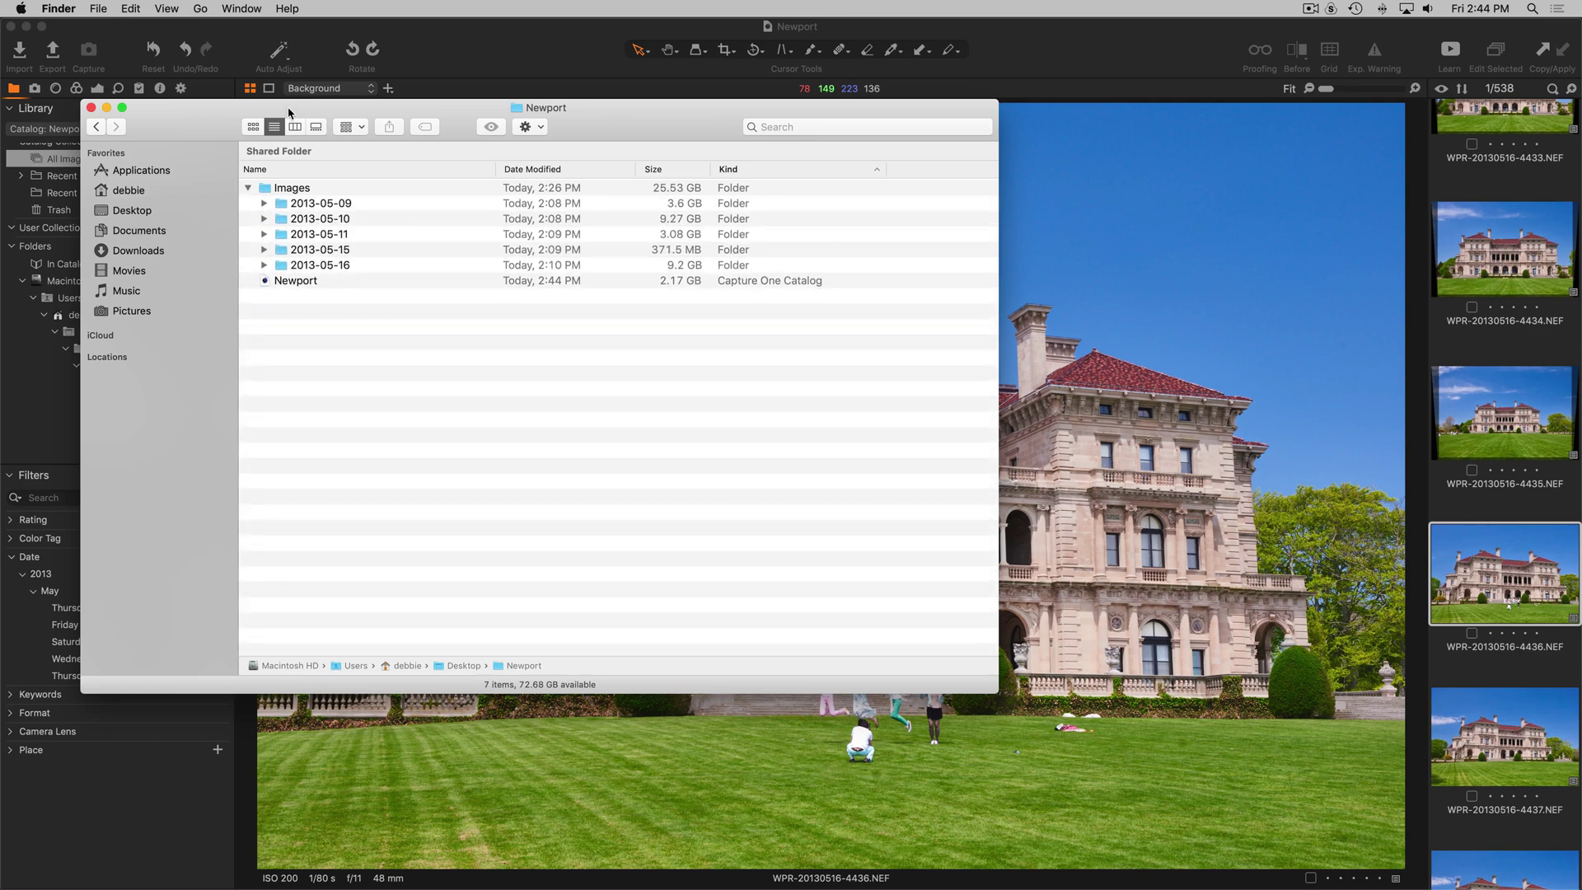
pyautogui.moveTo(288, 113); pyautogui.dragTo(396, 300)
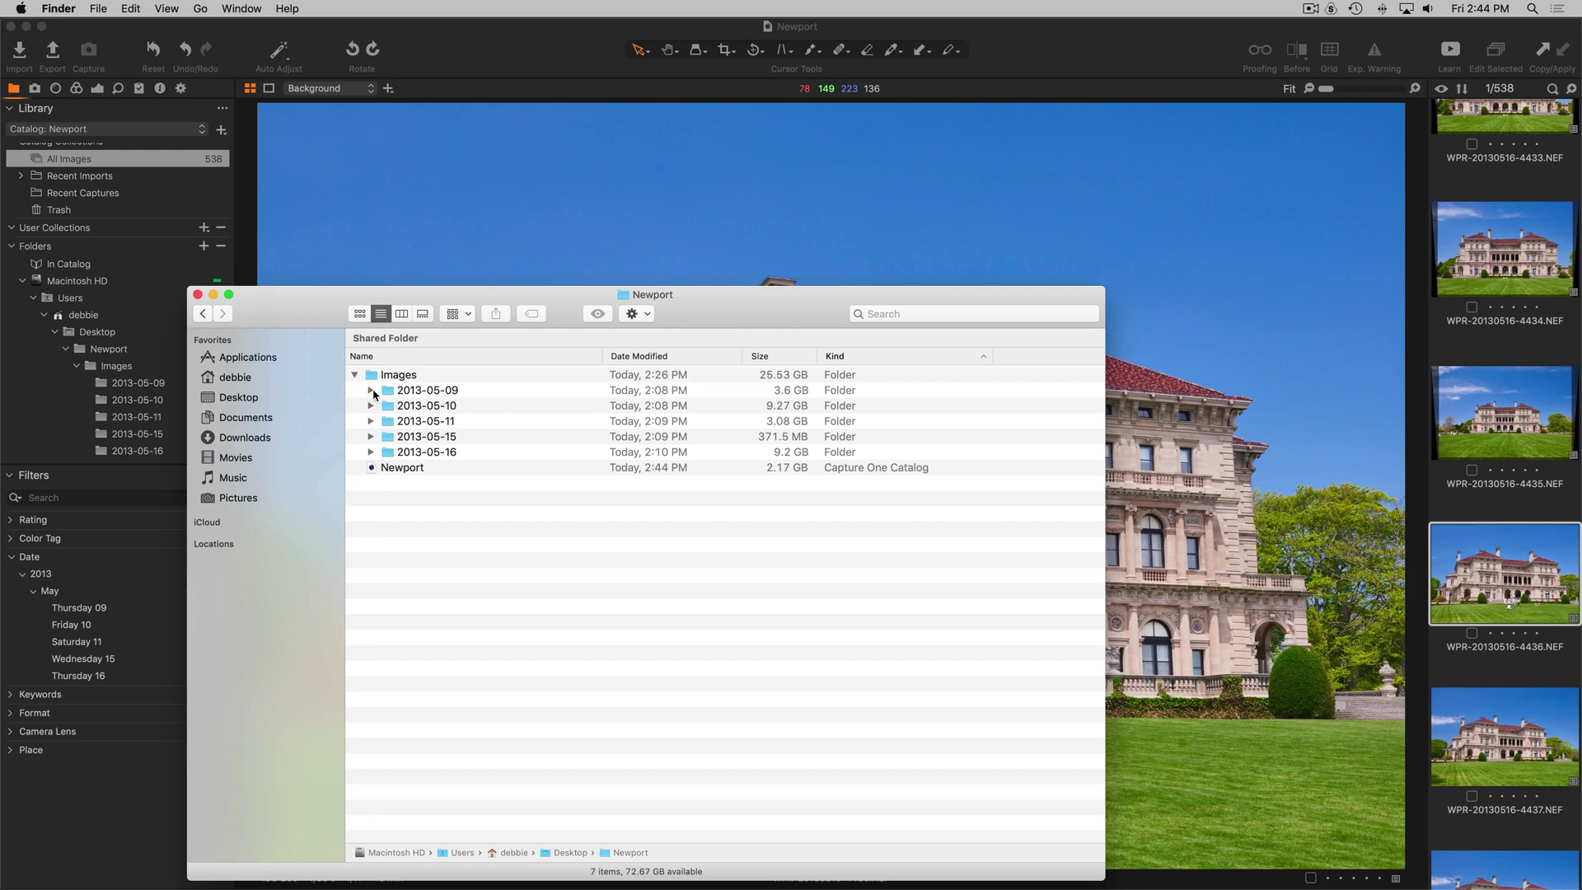
pyautogui.click(370, 437)
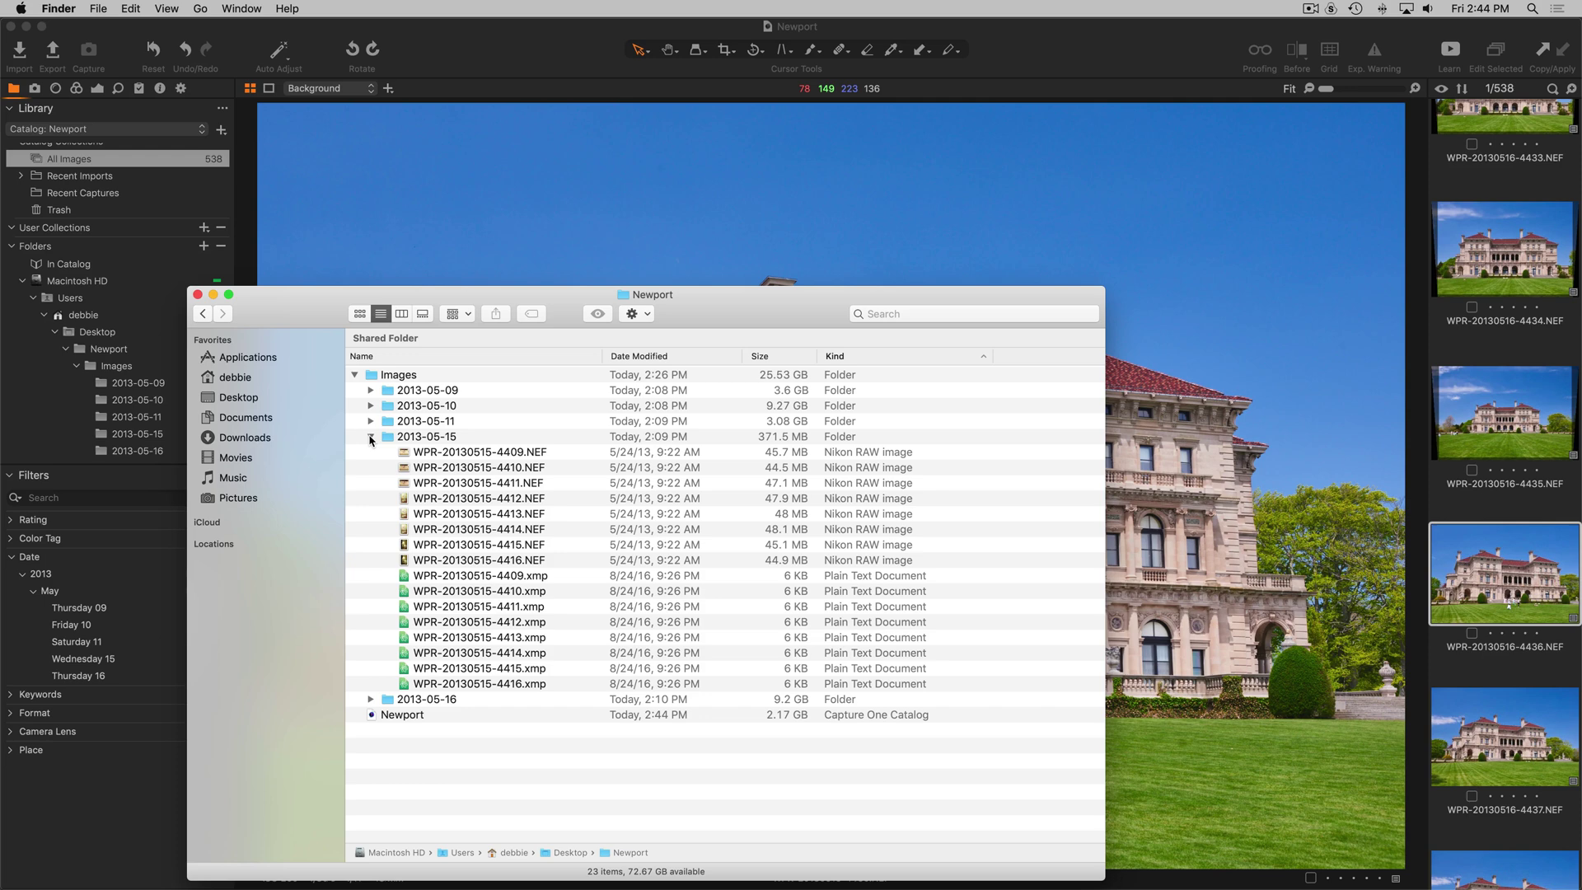
pyautogui.click(370, 437)
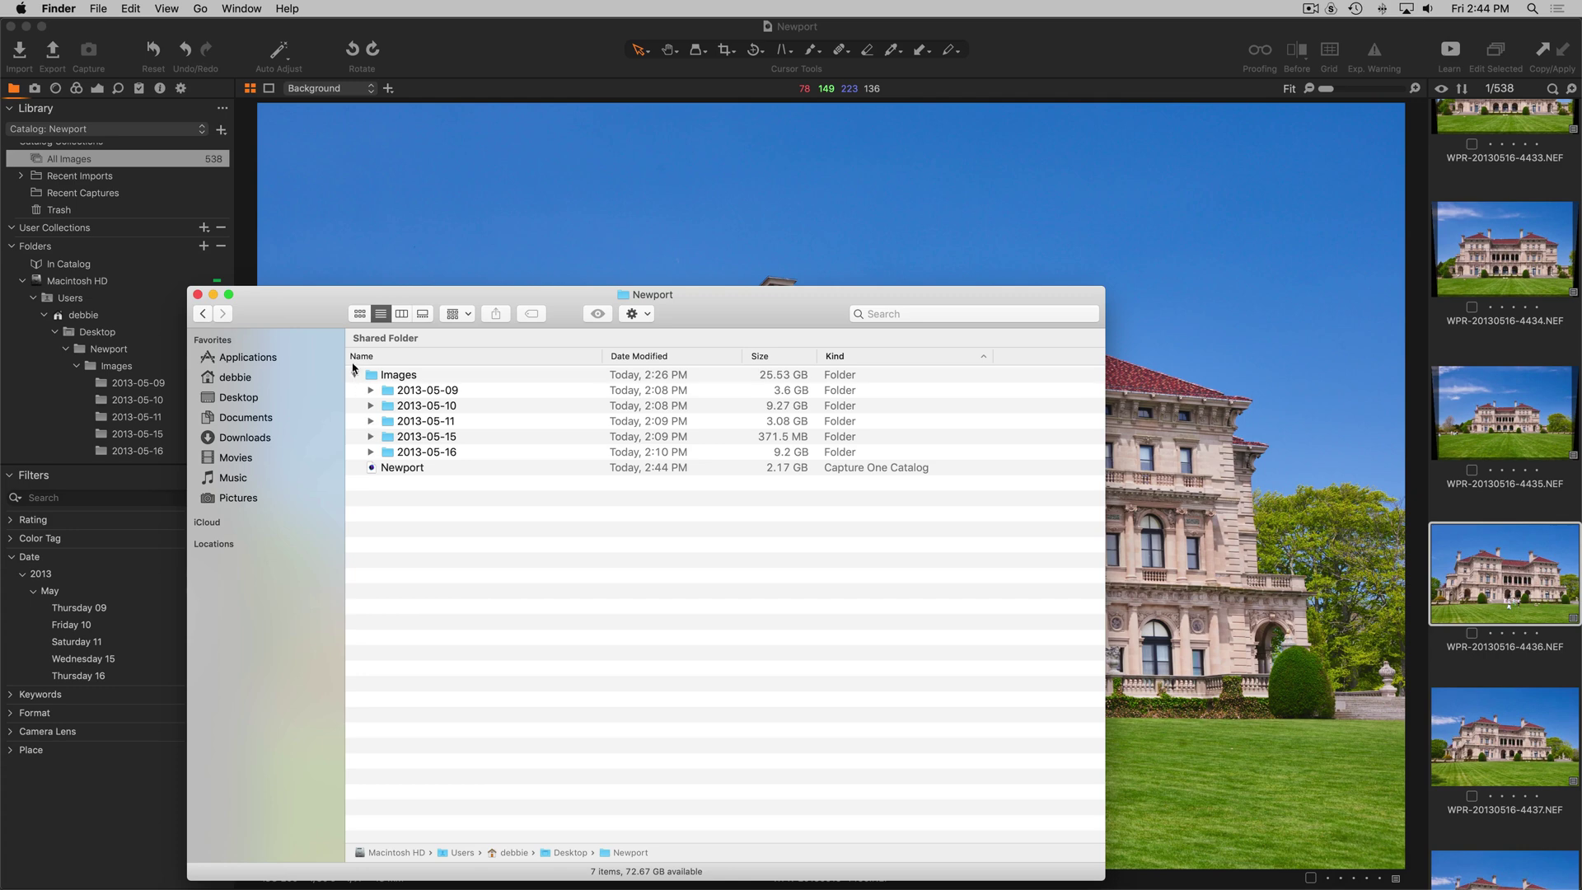
# Show the Locations list in the Finder window and hide Capture One to leave only Finder on screen
pyautogui.moveTo(307, 321); pyautogui.dragTo(341, 229)
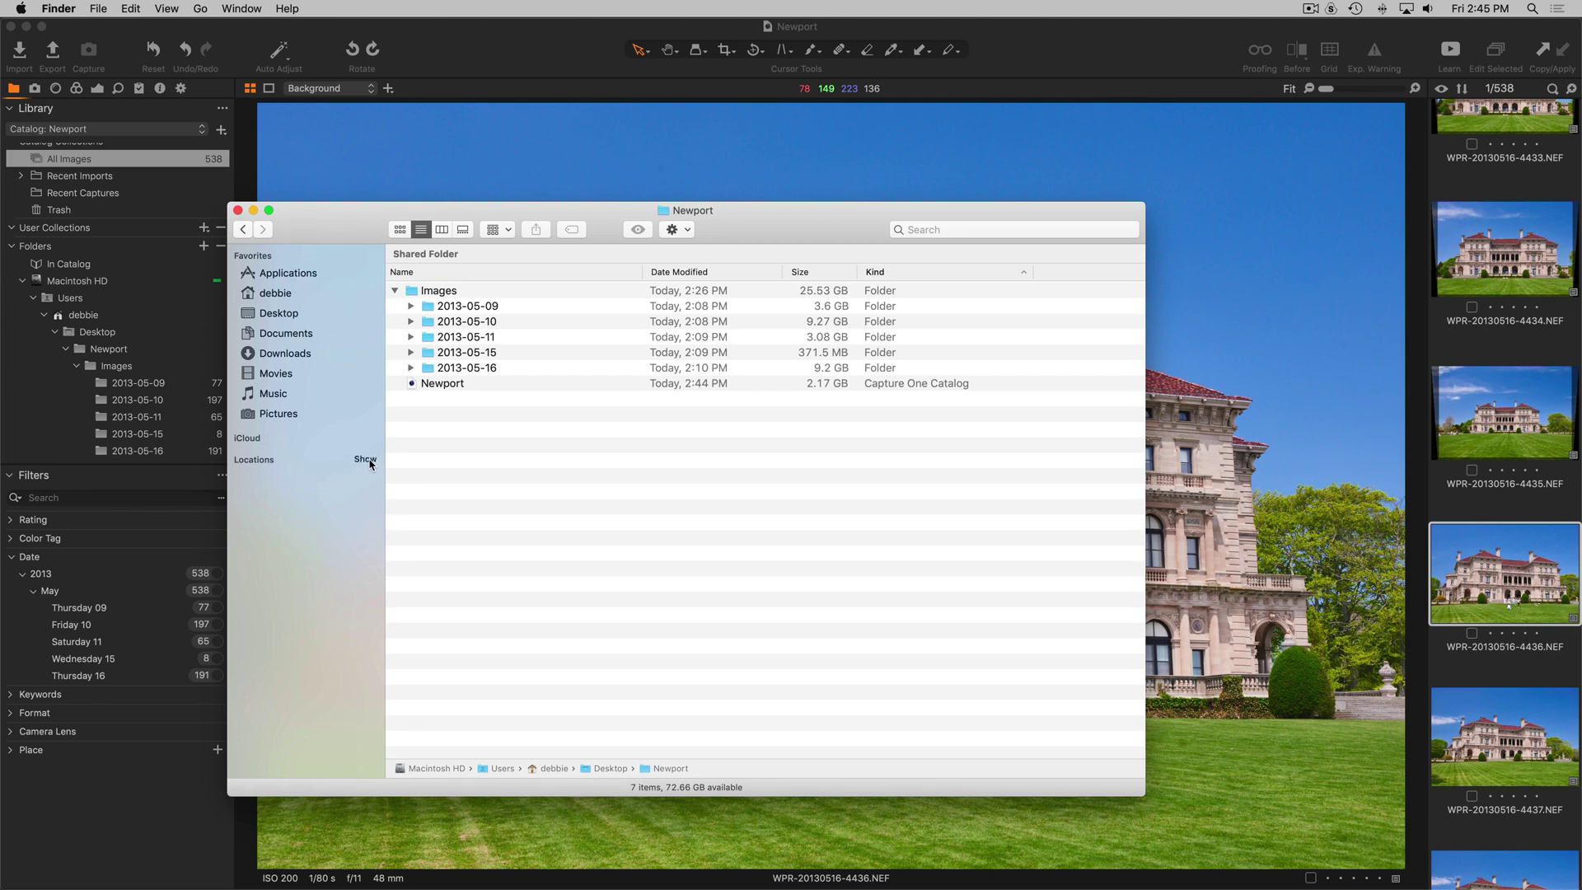
pyautogui.click(365, 460)
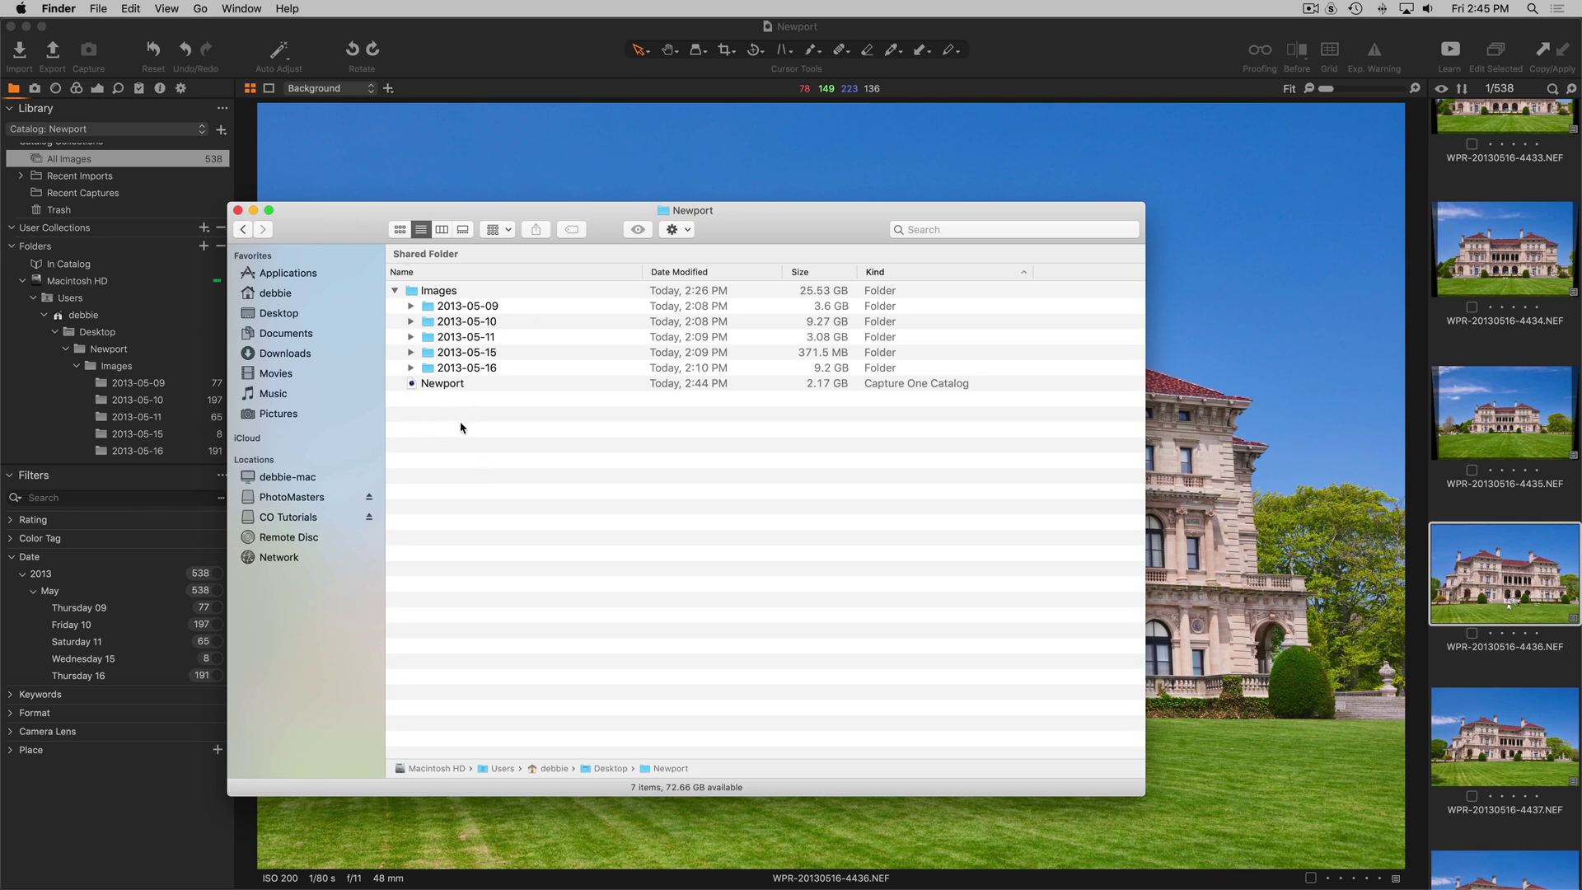
pyautogui.click(460, 57)
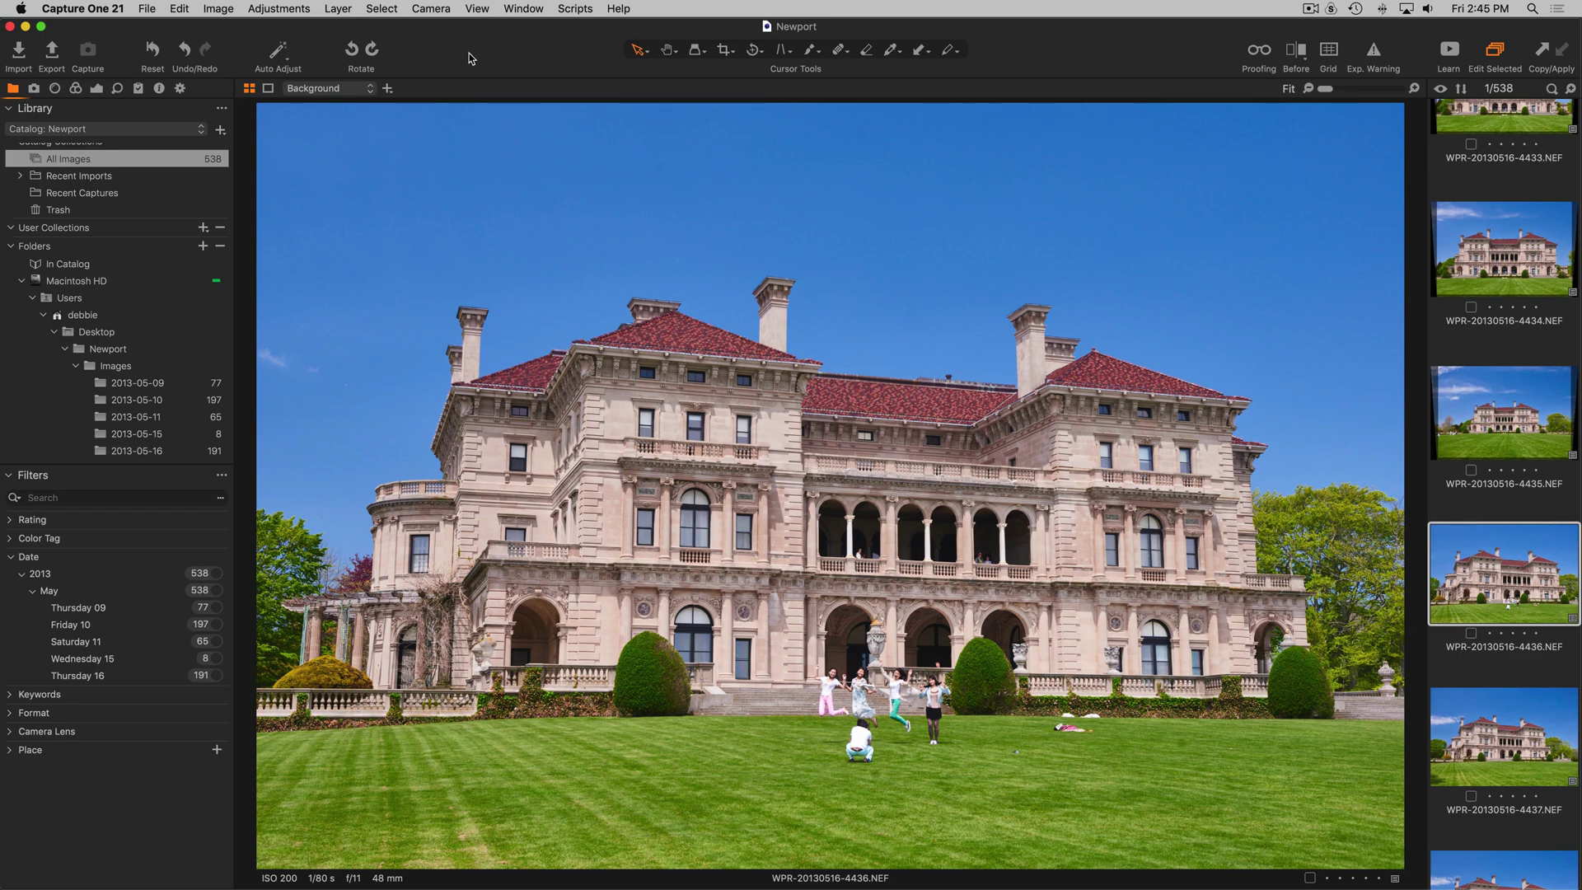
pyautogui.press('super+h')
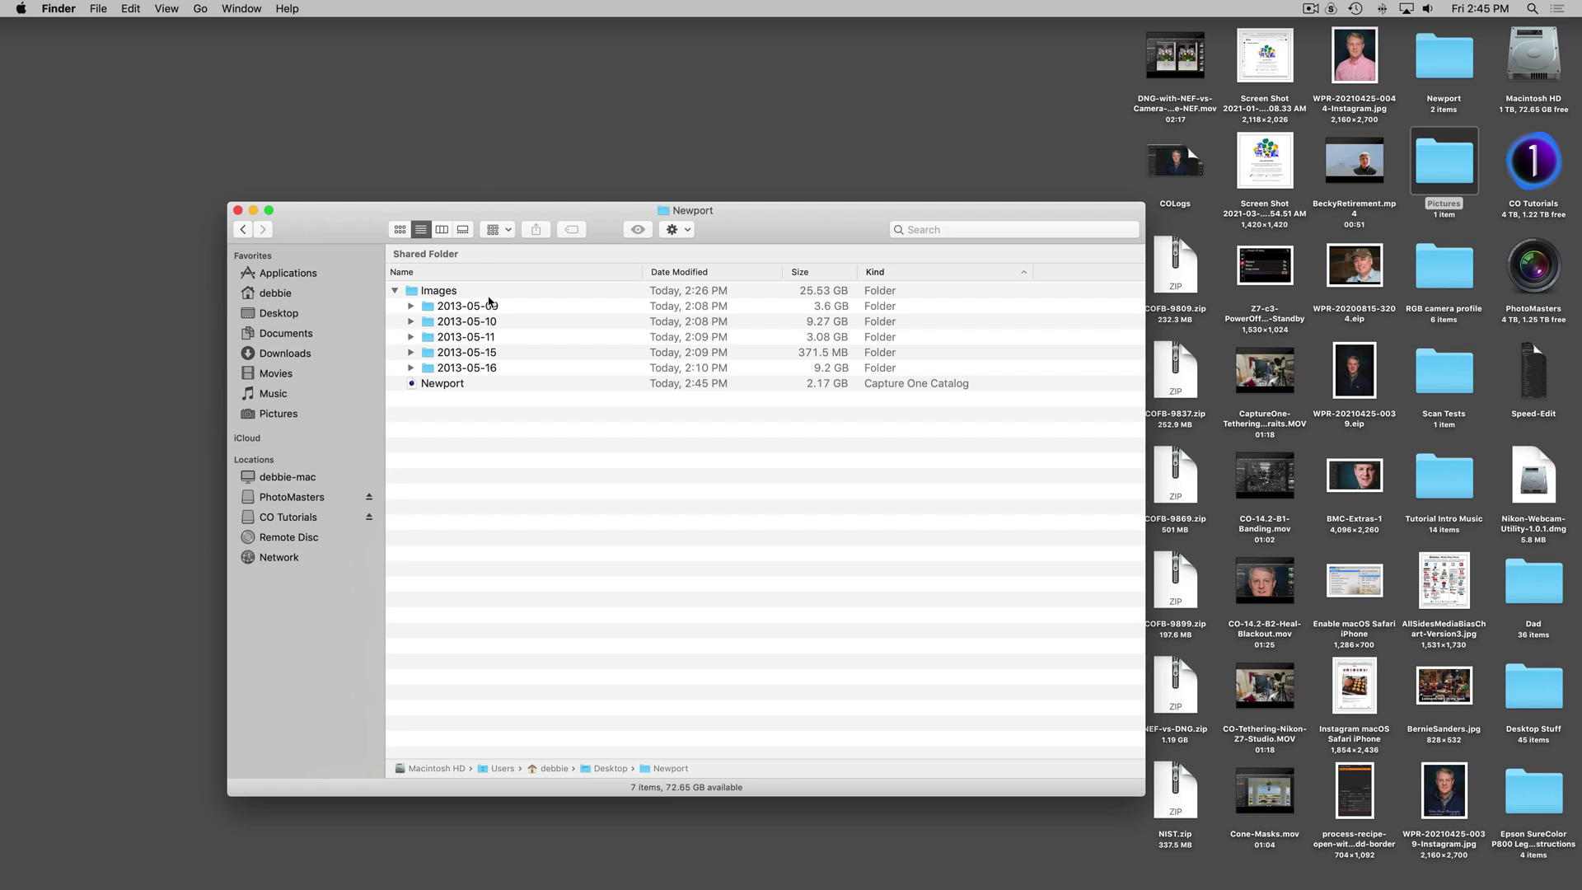
# Copy the whole Newport folder from the Desktop to the CO Tutorials drive
pyautogui.click(454, 294)
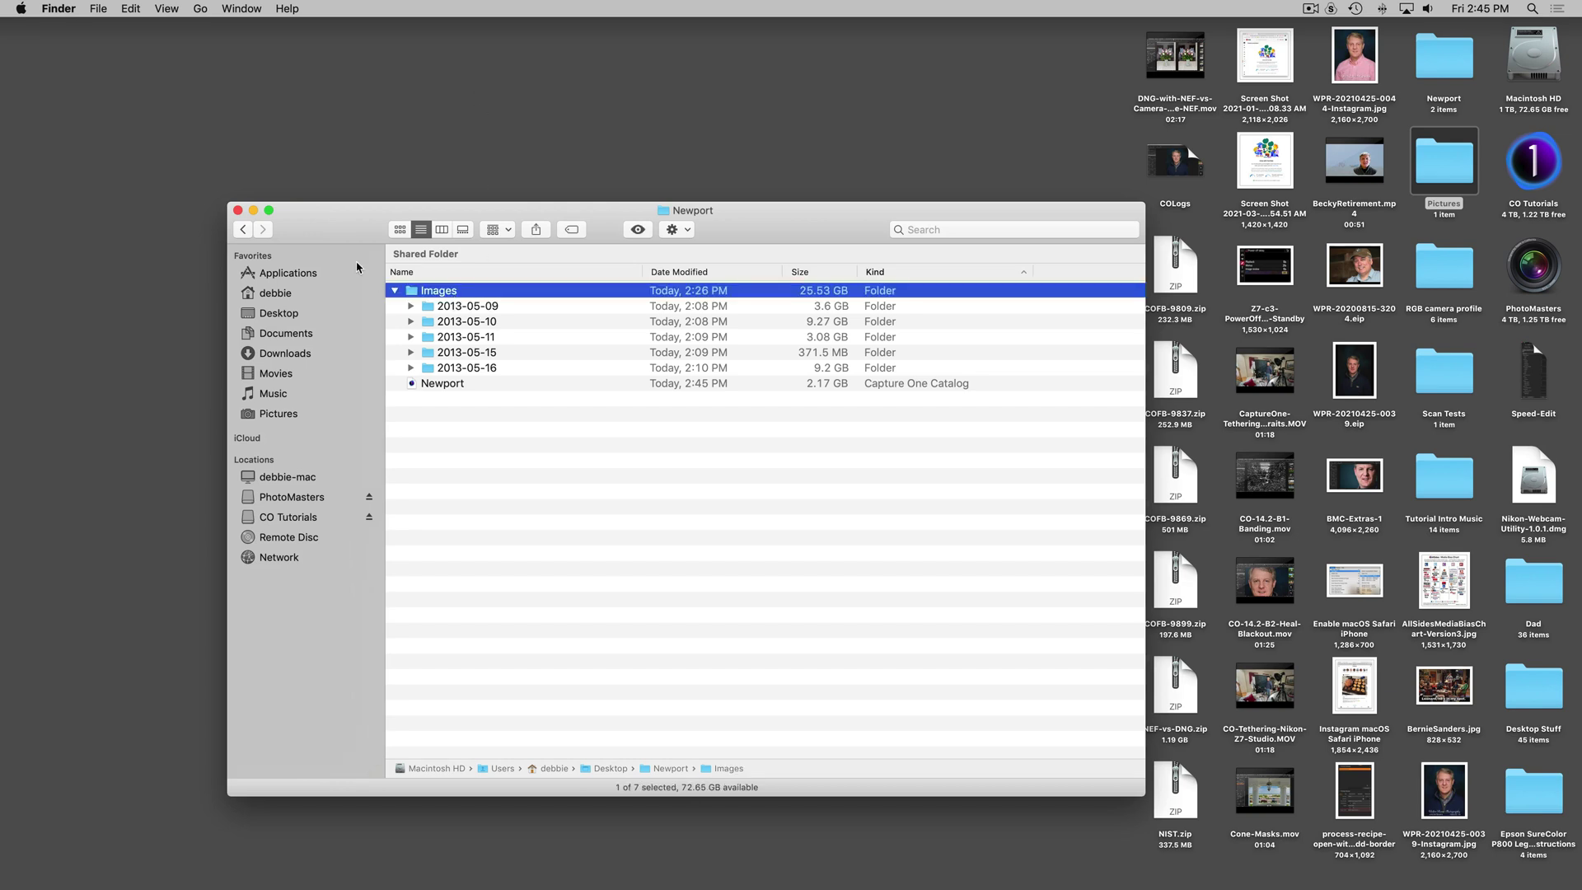
pyautogui.click(242, 229)
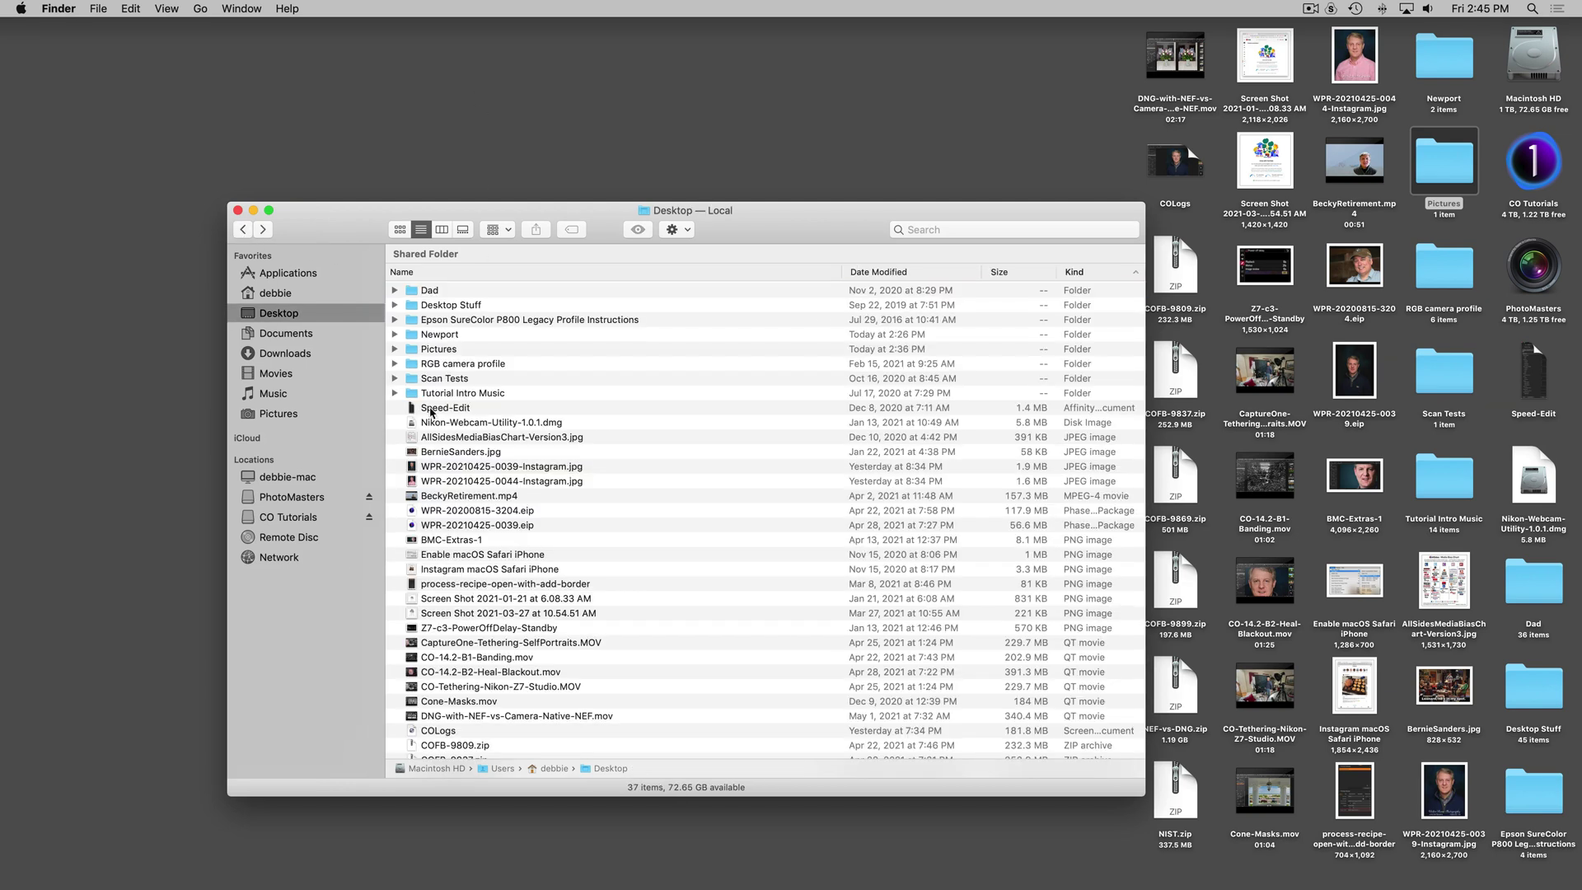
pyautogui.click(440, 335)
pyautogui.moveTo(440, 337); pyautogui.dragTo(303, 519)
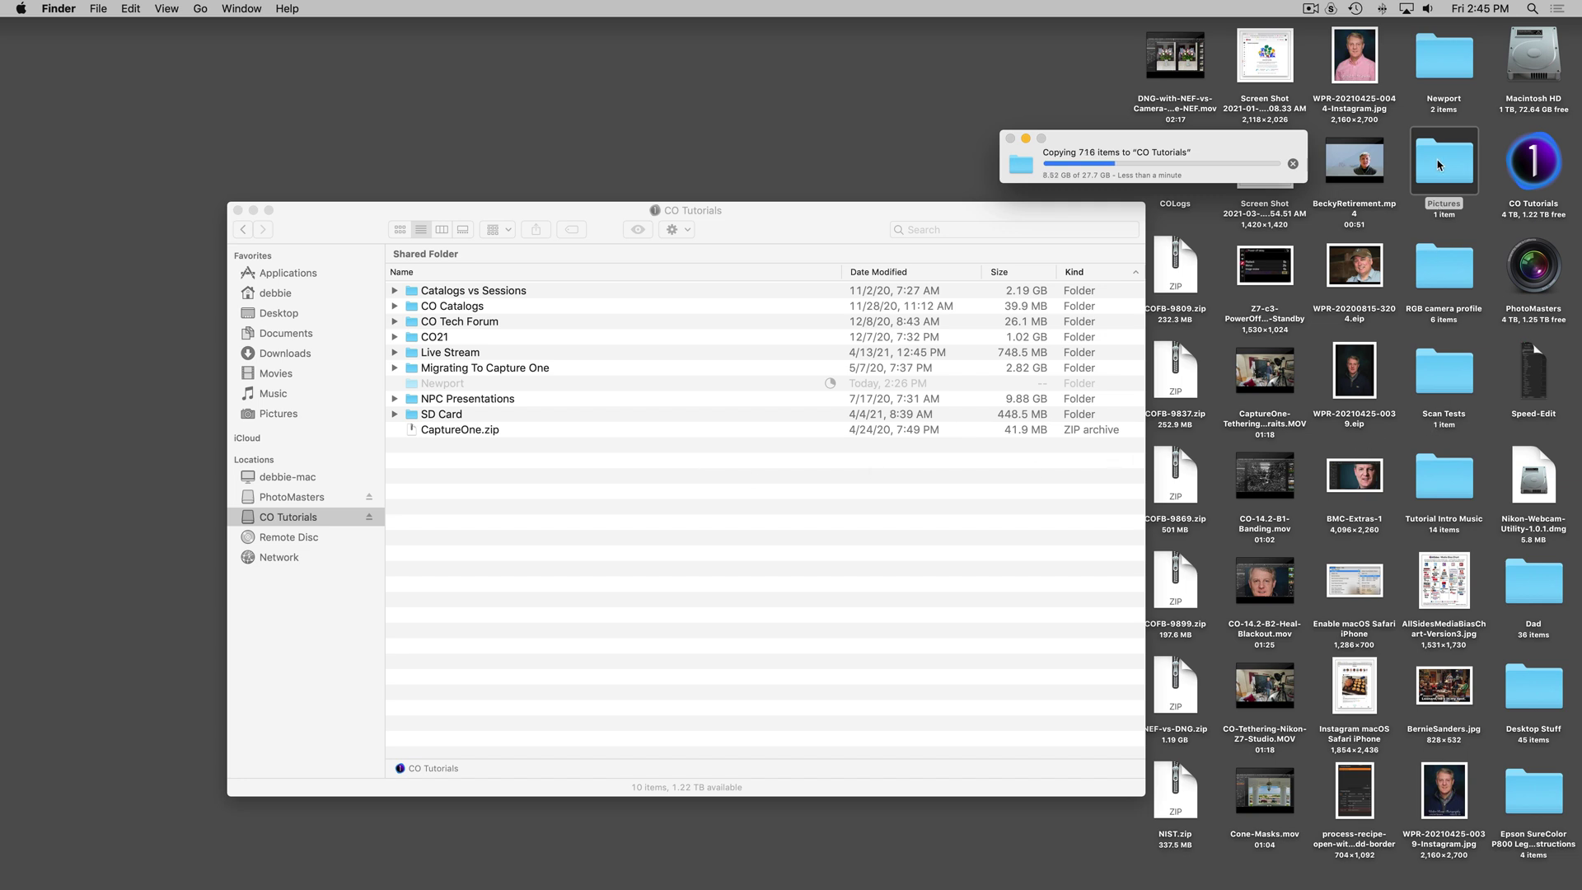
# Move the old Newport folder in the Desktop's Pictures folder to the Trash and shift the Pictures window aside
pyautogui.doubleClick(1449, 164)
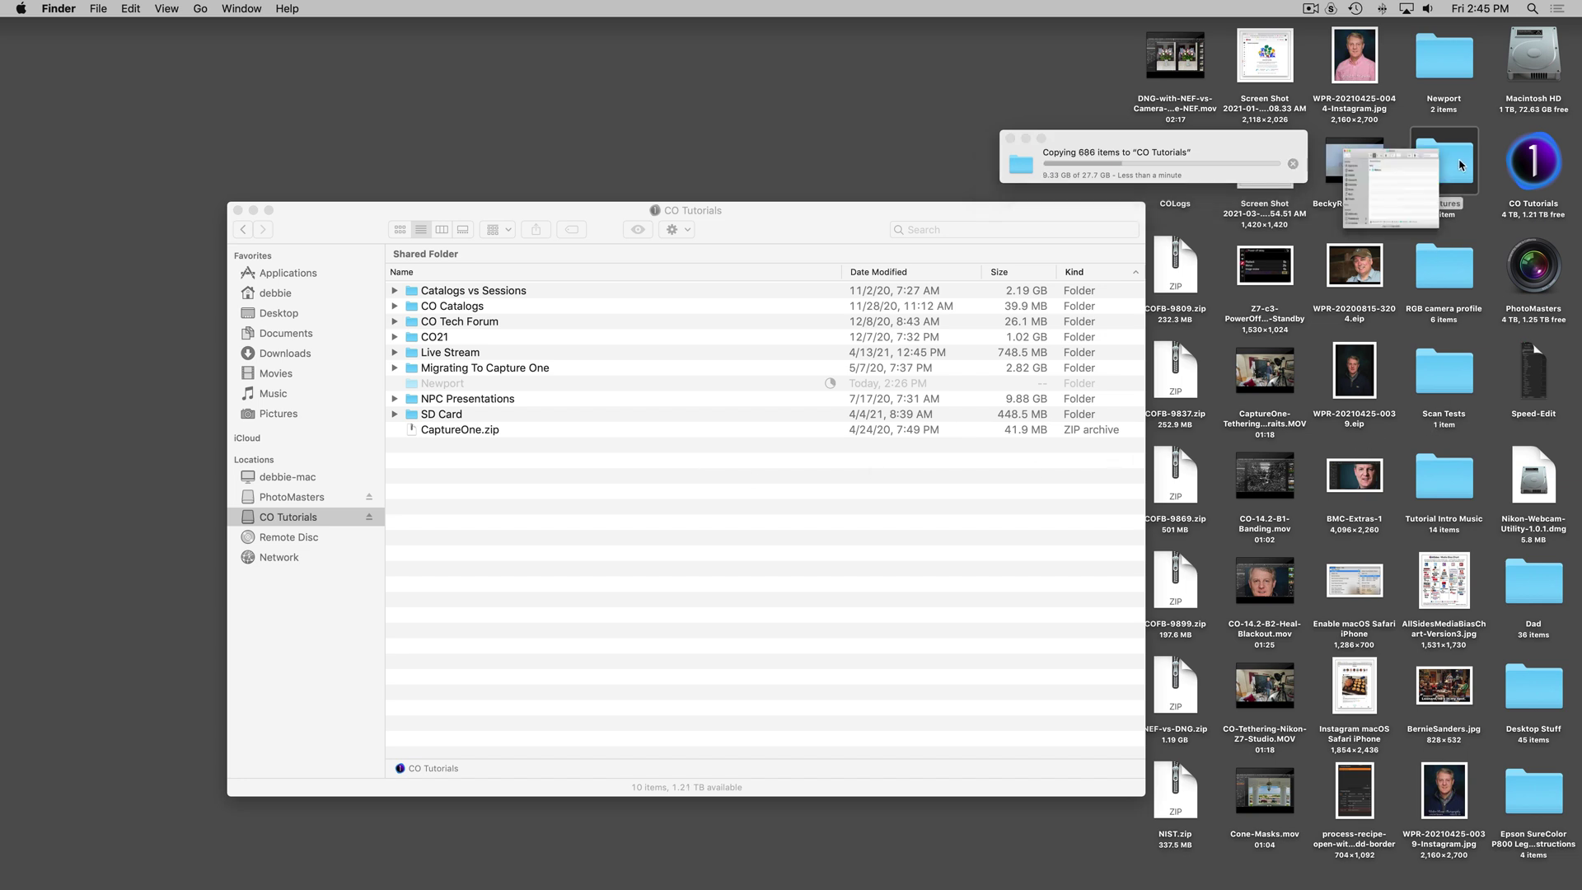
pyautogui.click(539, 517)
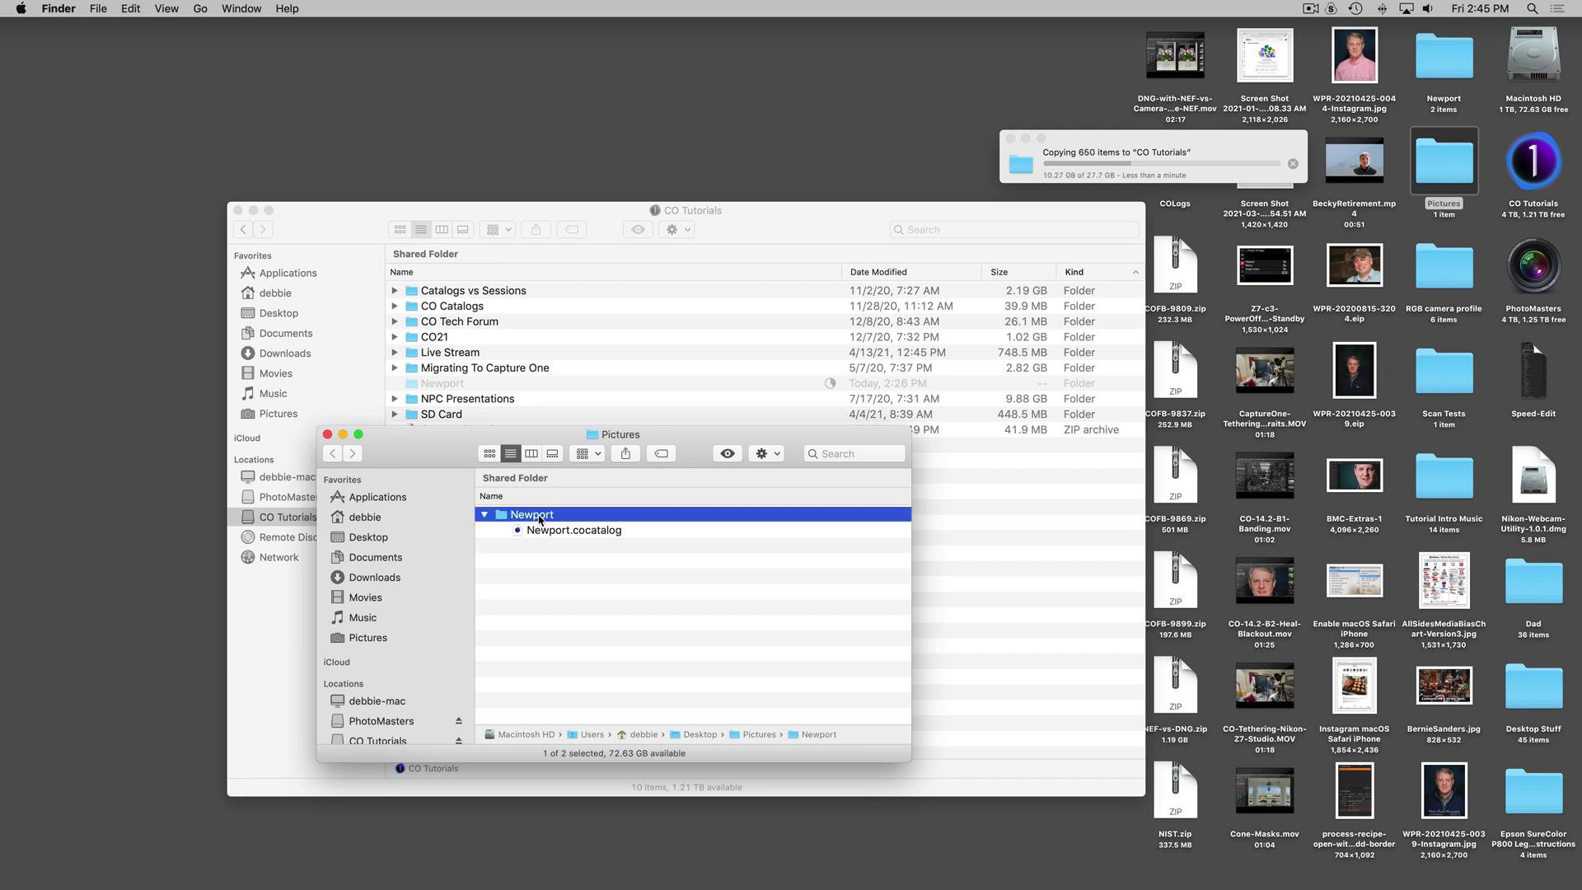
pyautogui.press('super+BackSpace')
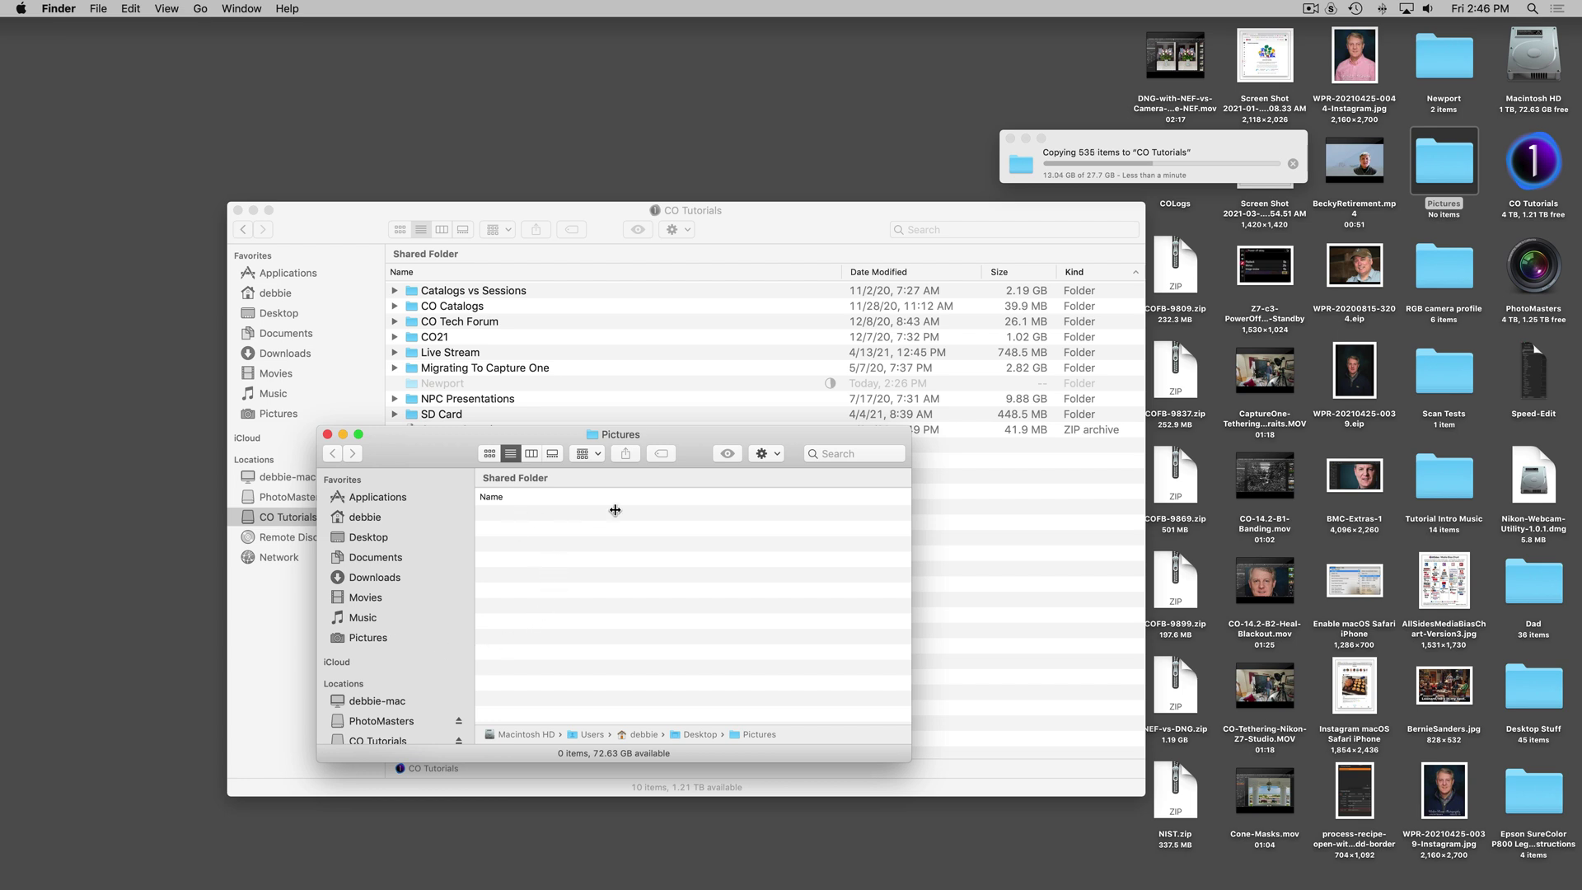
pyautogui.moveTo(696, 469); pyautogui.dragTo(657, 295)
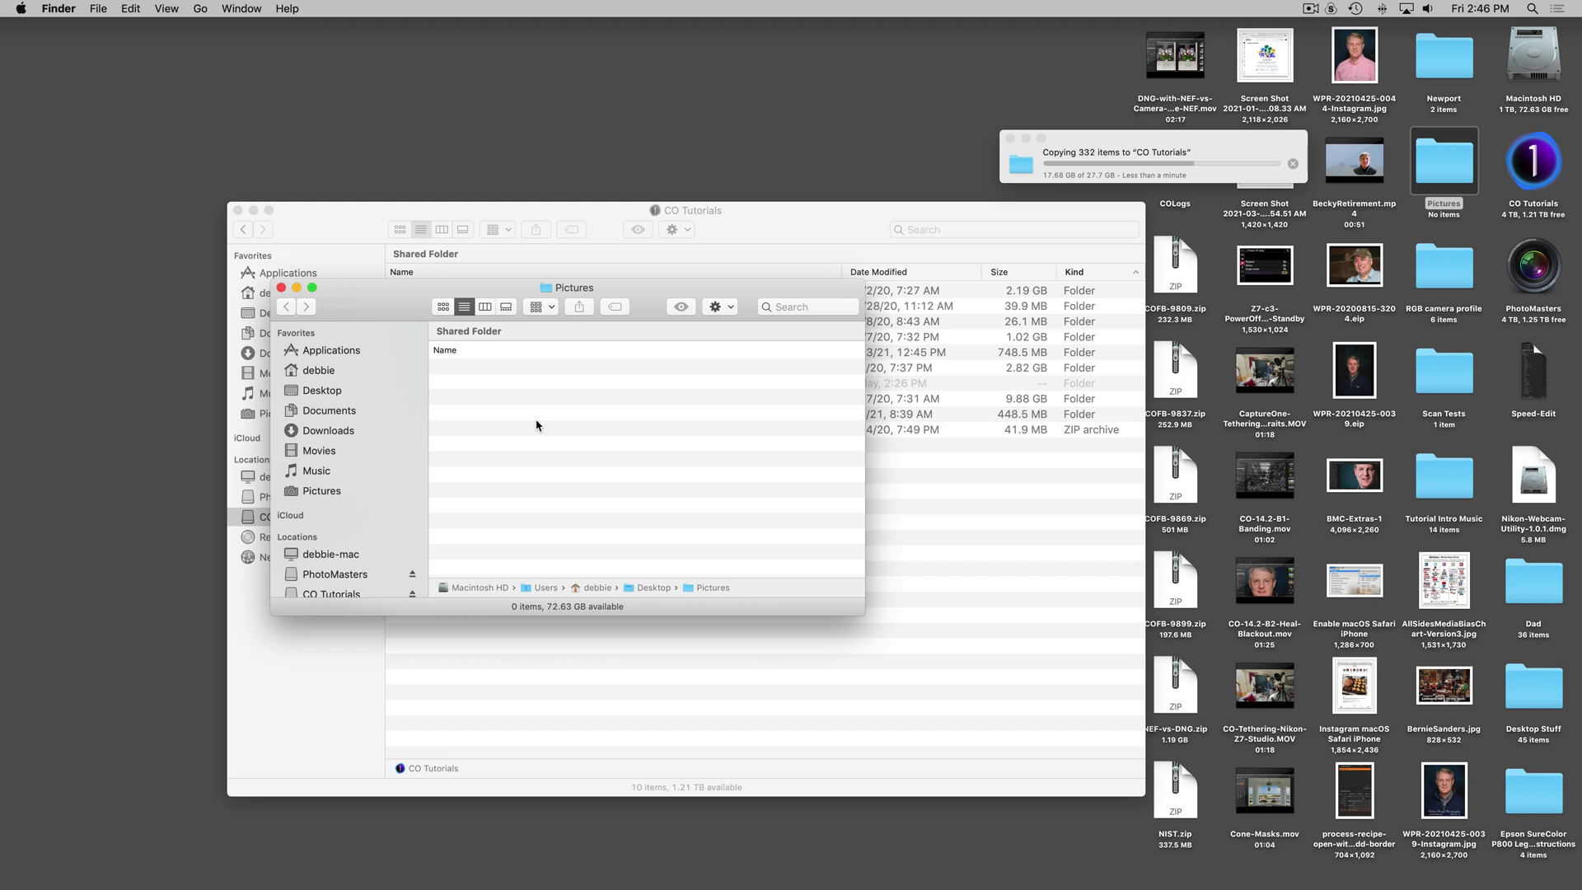
pyautogui.moveTo(662, 303); pyautogui.dragTo(1014, 379)
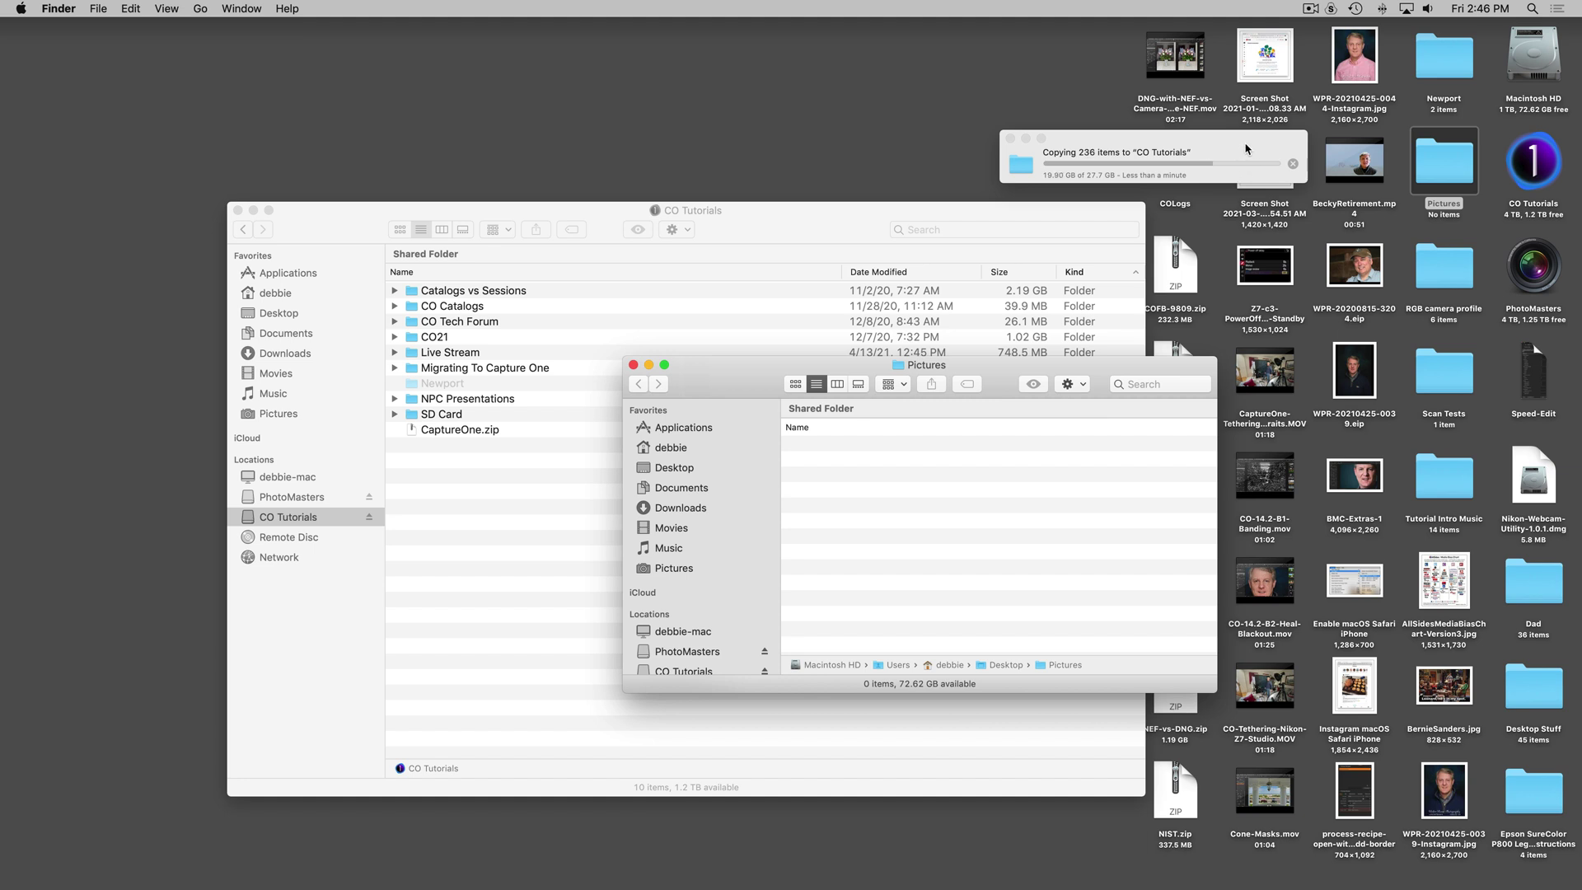
pyautogui.click(1246, 149)
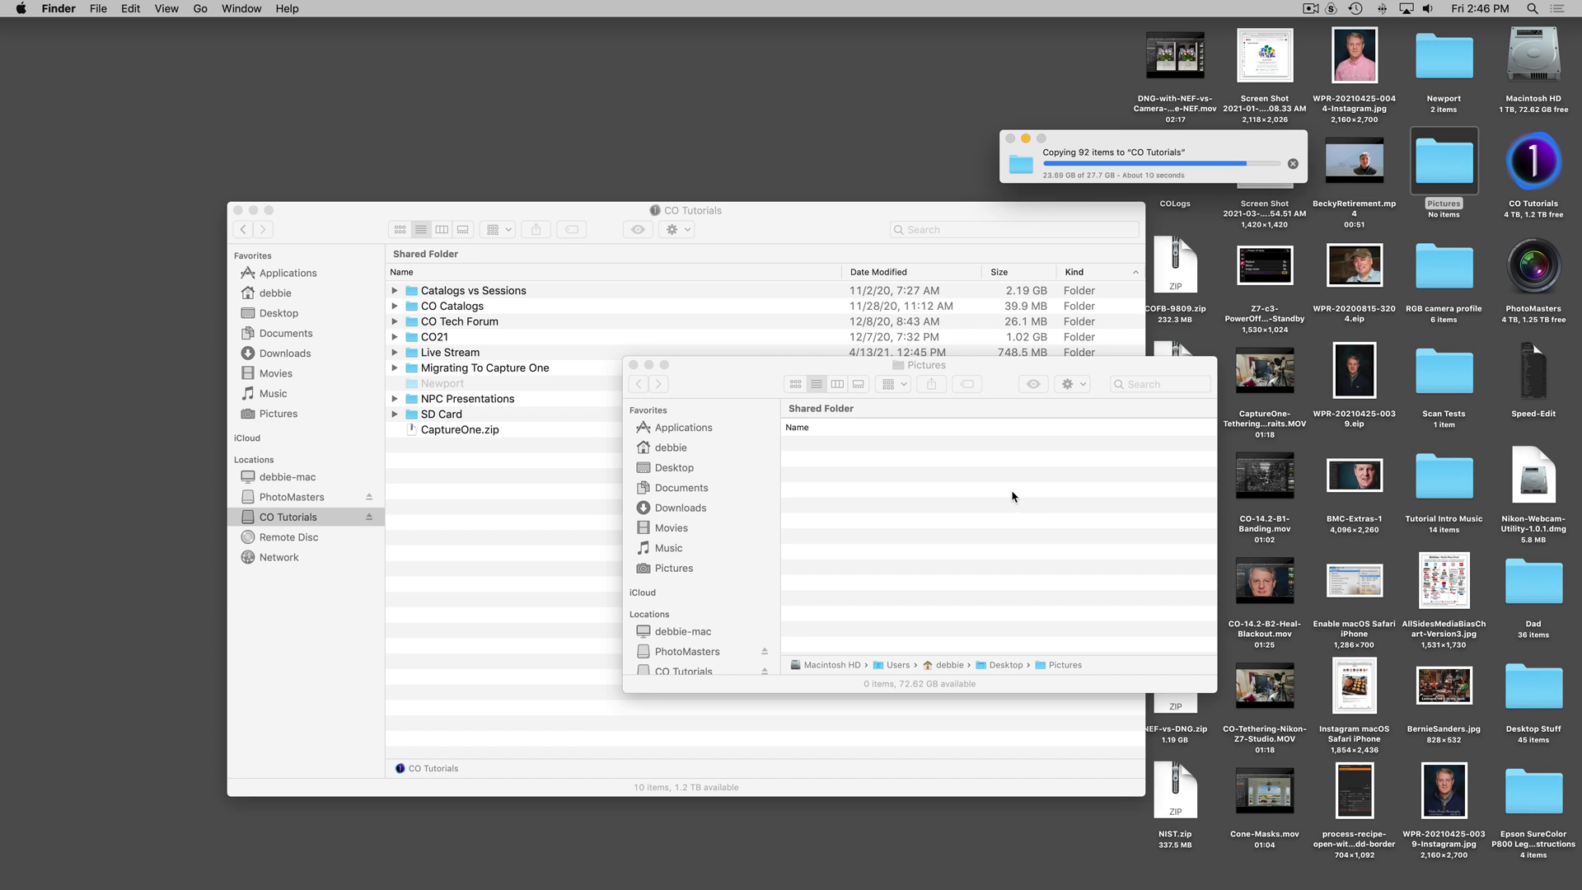
# Examine the copied Newport folder on the CO Tutorials drive for its Images subfolders and catalog file, then collapse it
pyautogui.click(314, 520)
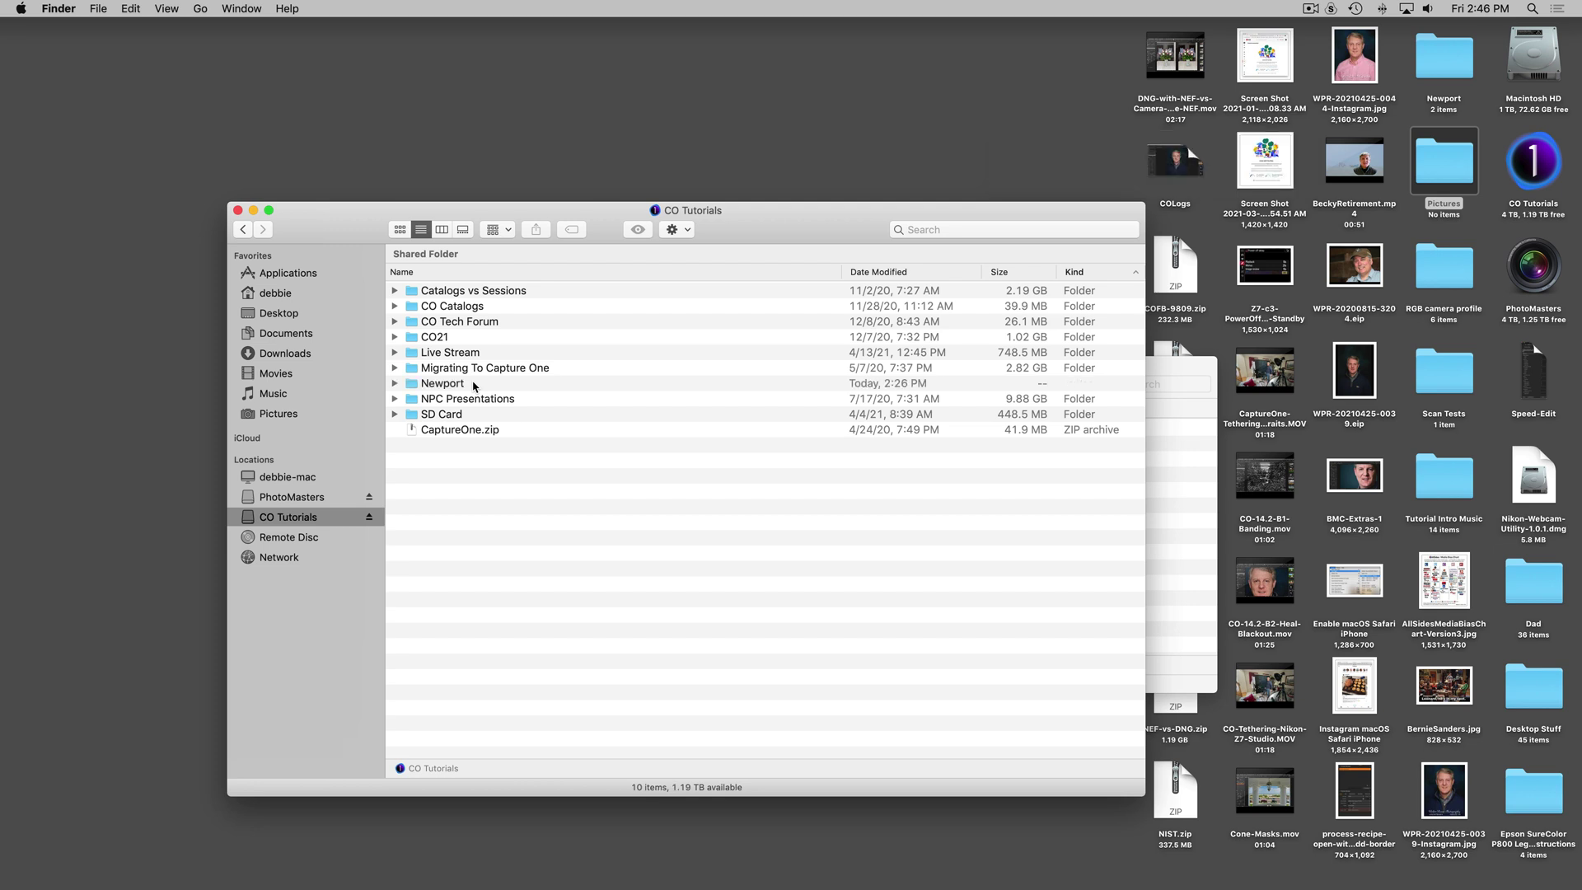
pyautogui.click(395, 383)
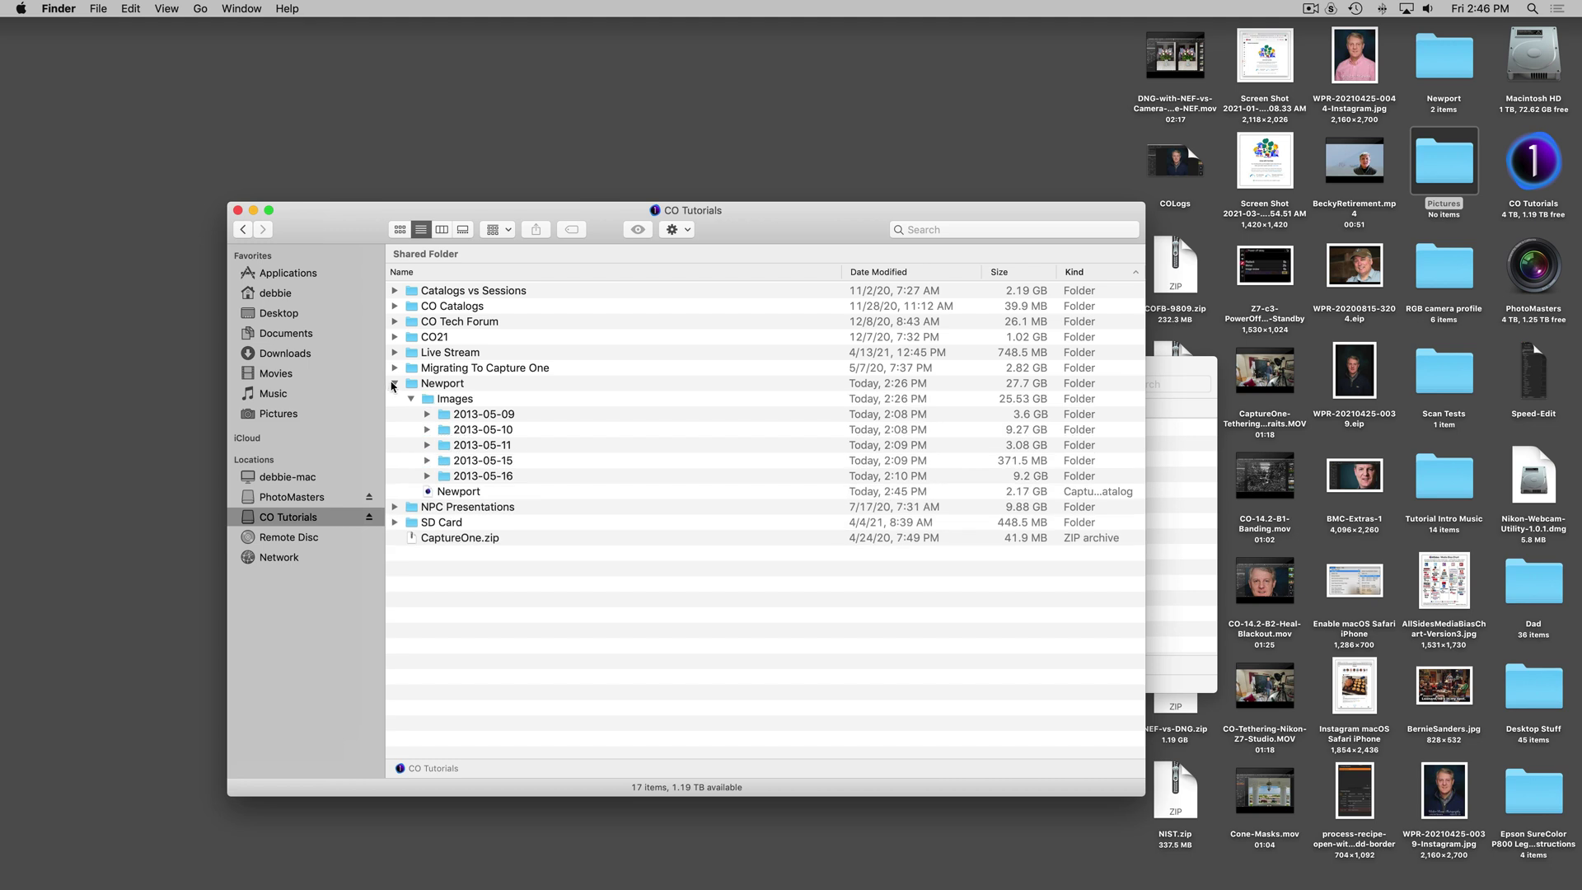
pyautogui.click(411, 401)
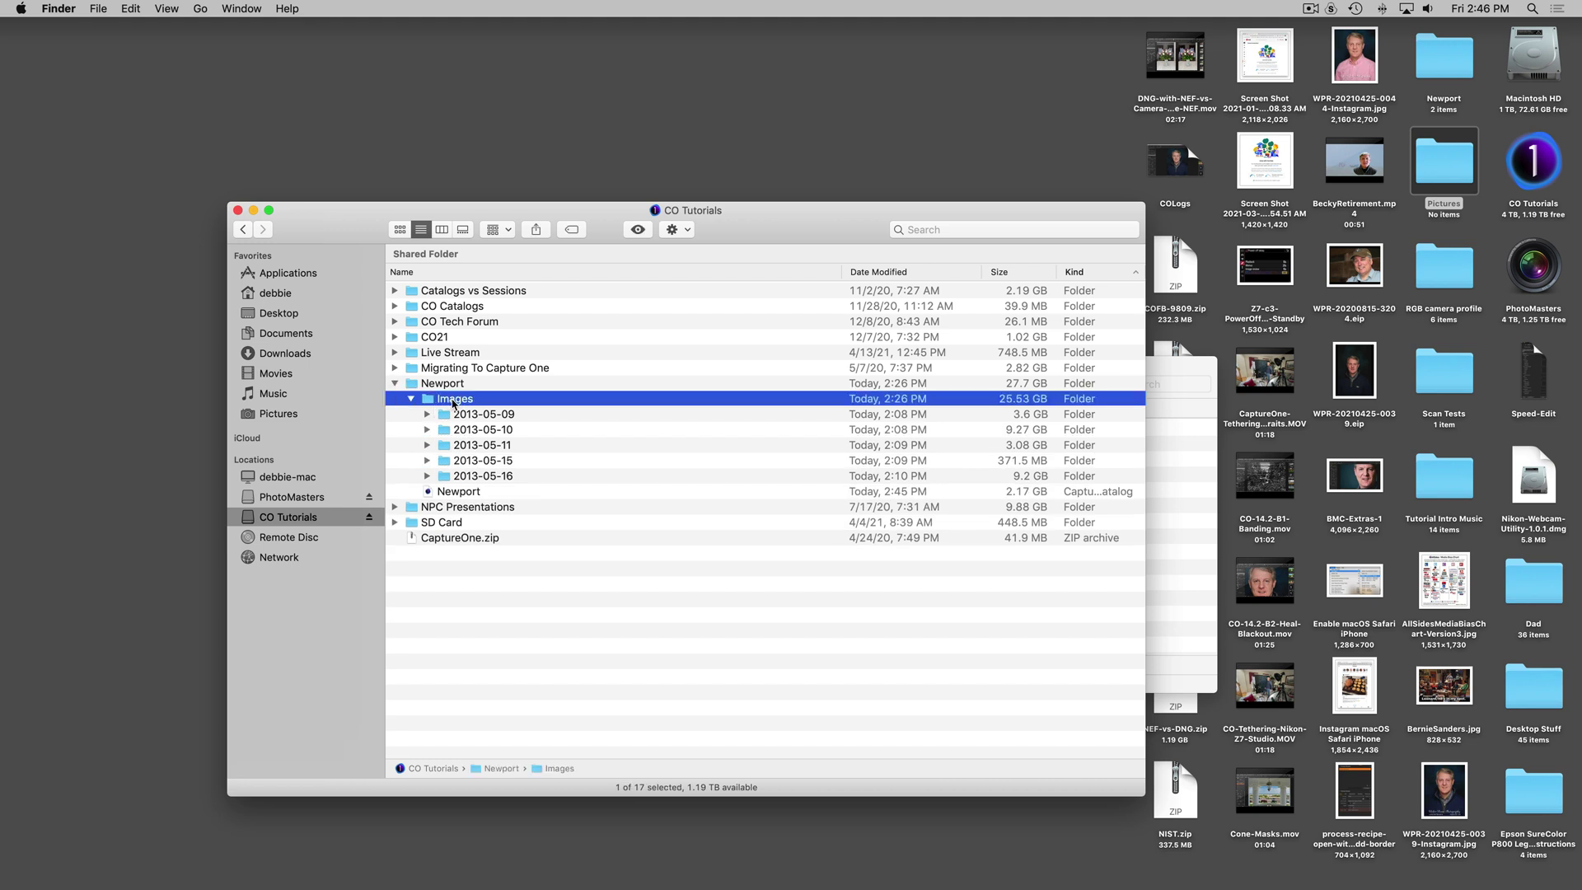
pyautogui.click(473, 492)
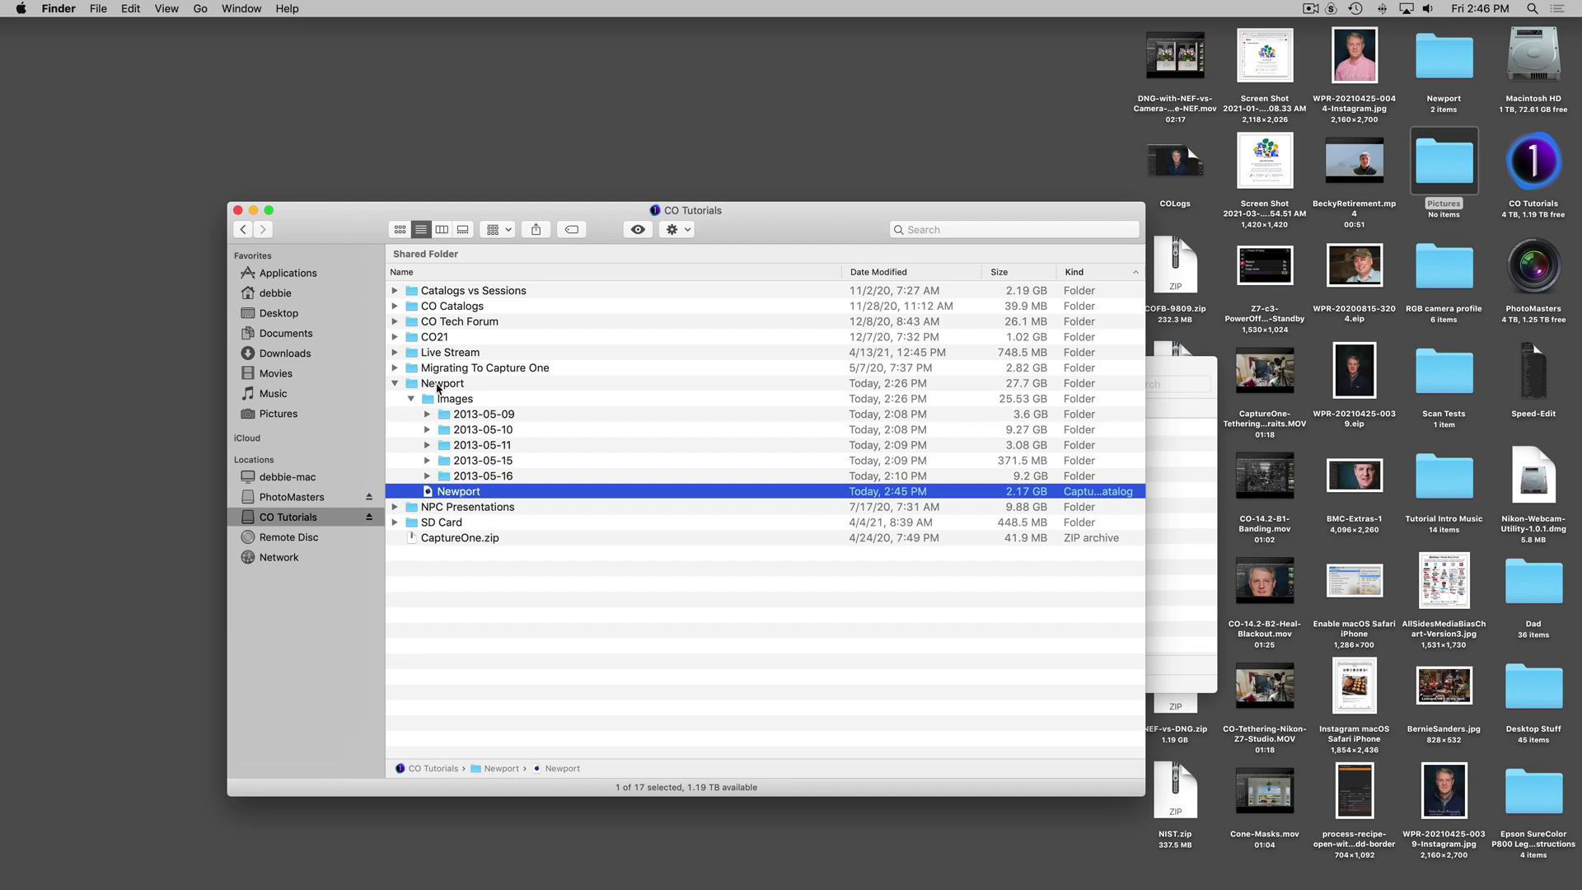
pyautogui.click(395, 383)
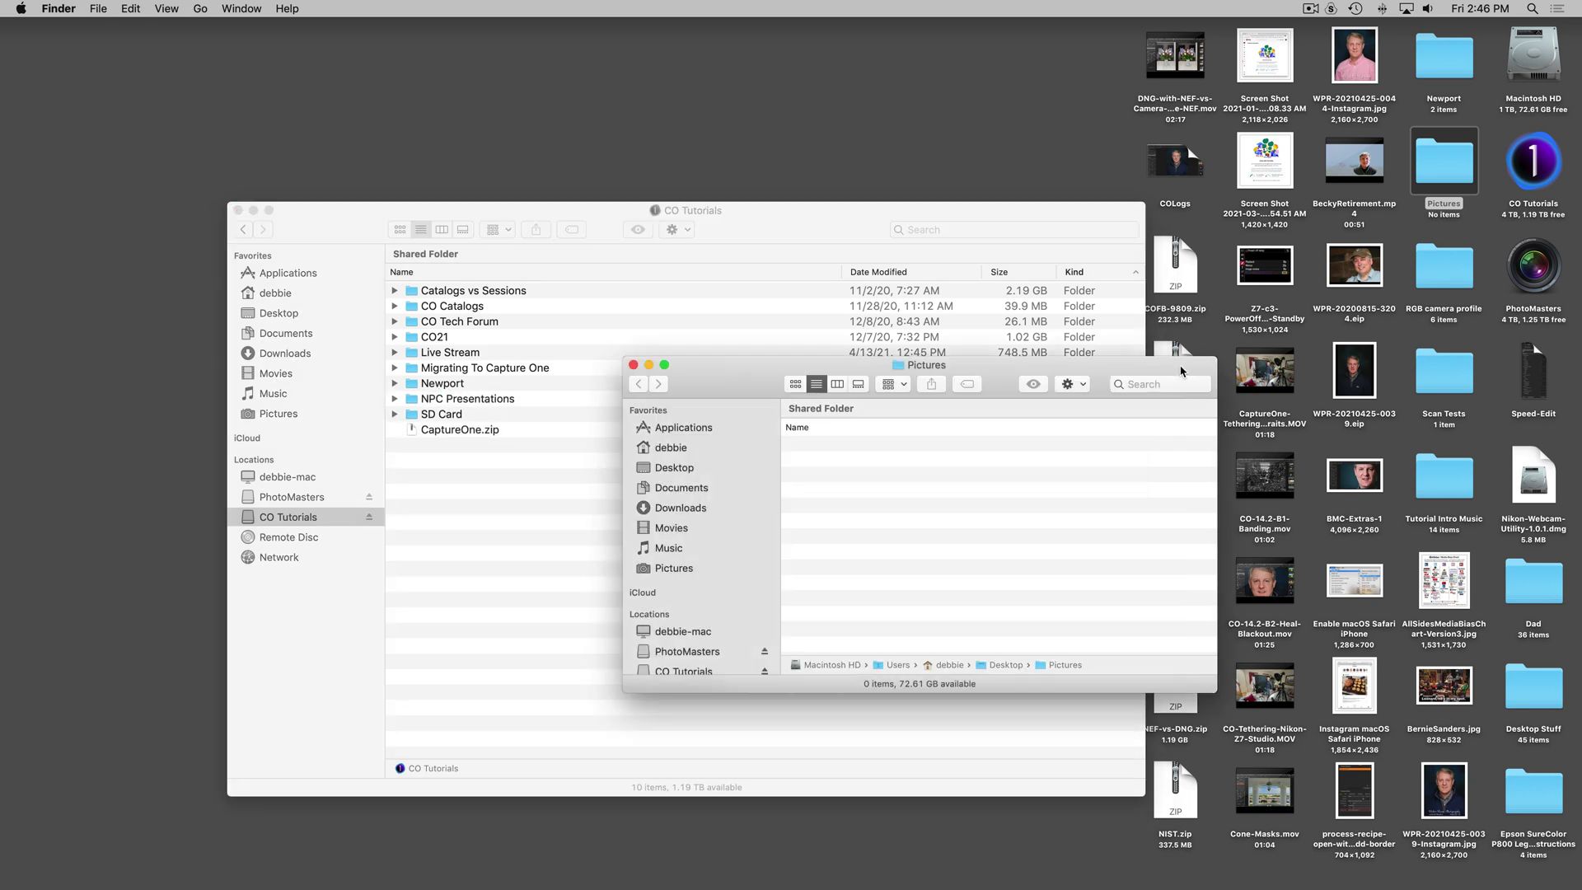
# Arrange the Pictures and CO Tutorials windows side by side with both file lists accessible
pyautogui.moveTo(1143, 365); pyautogui.dragTo(554, 92)
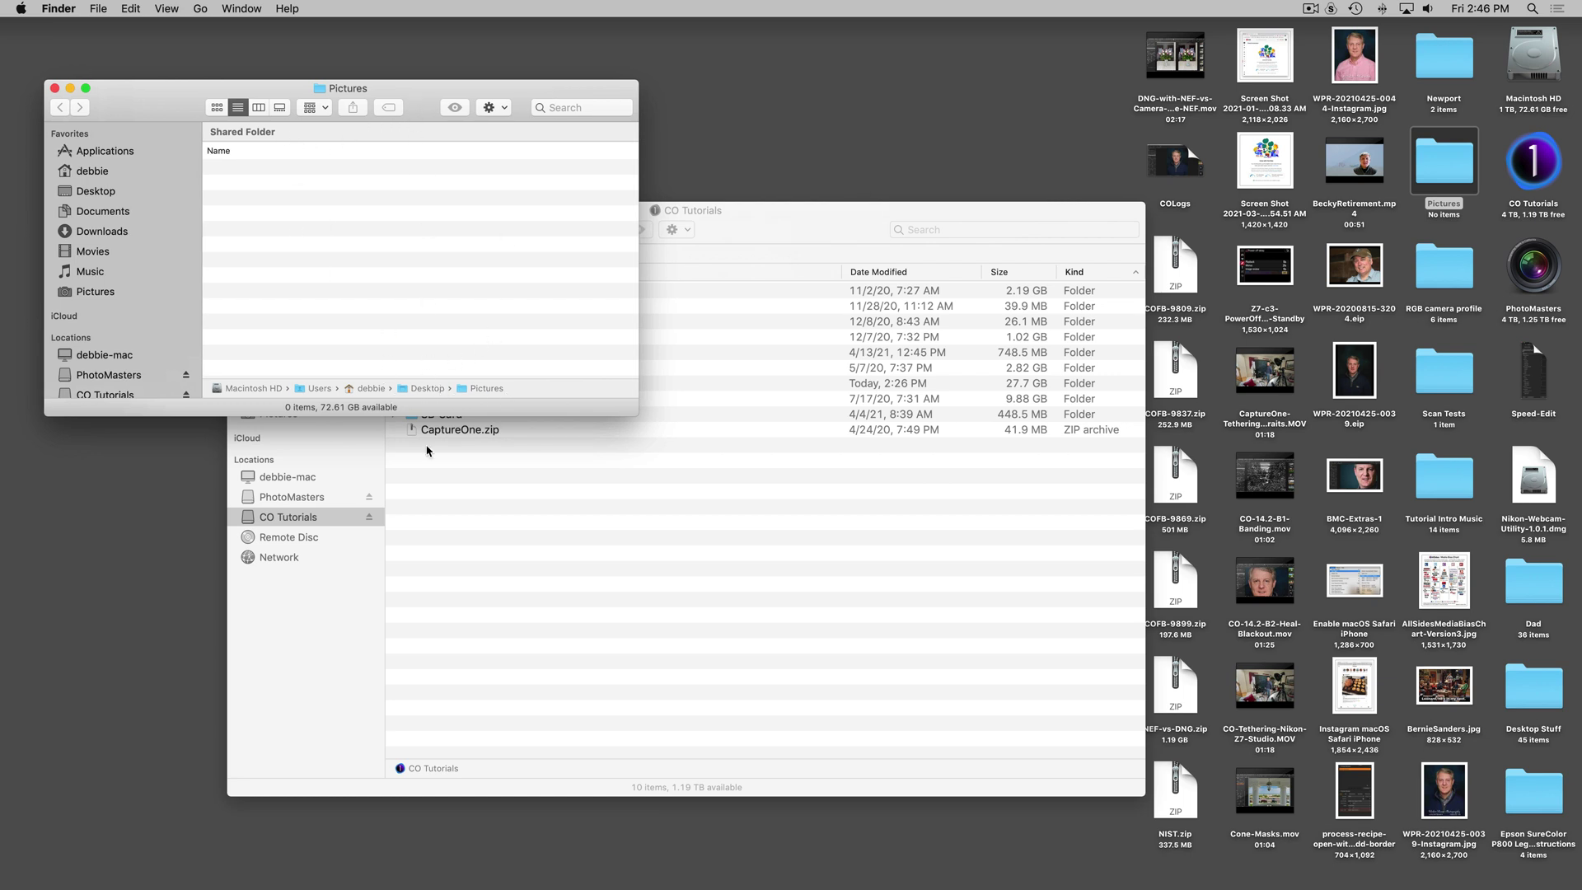
pyautogui.click(465, 520)
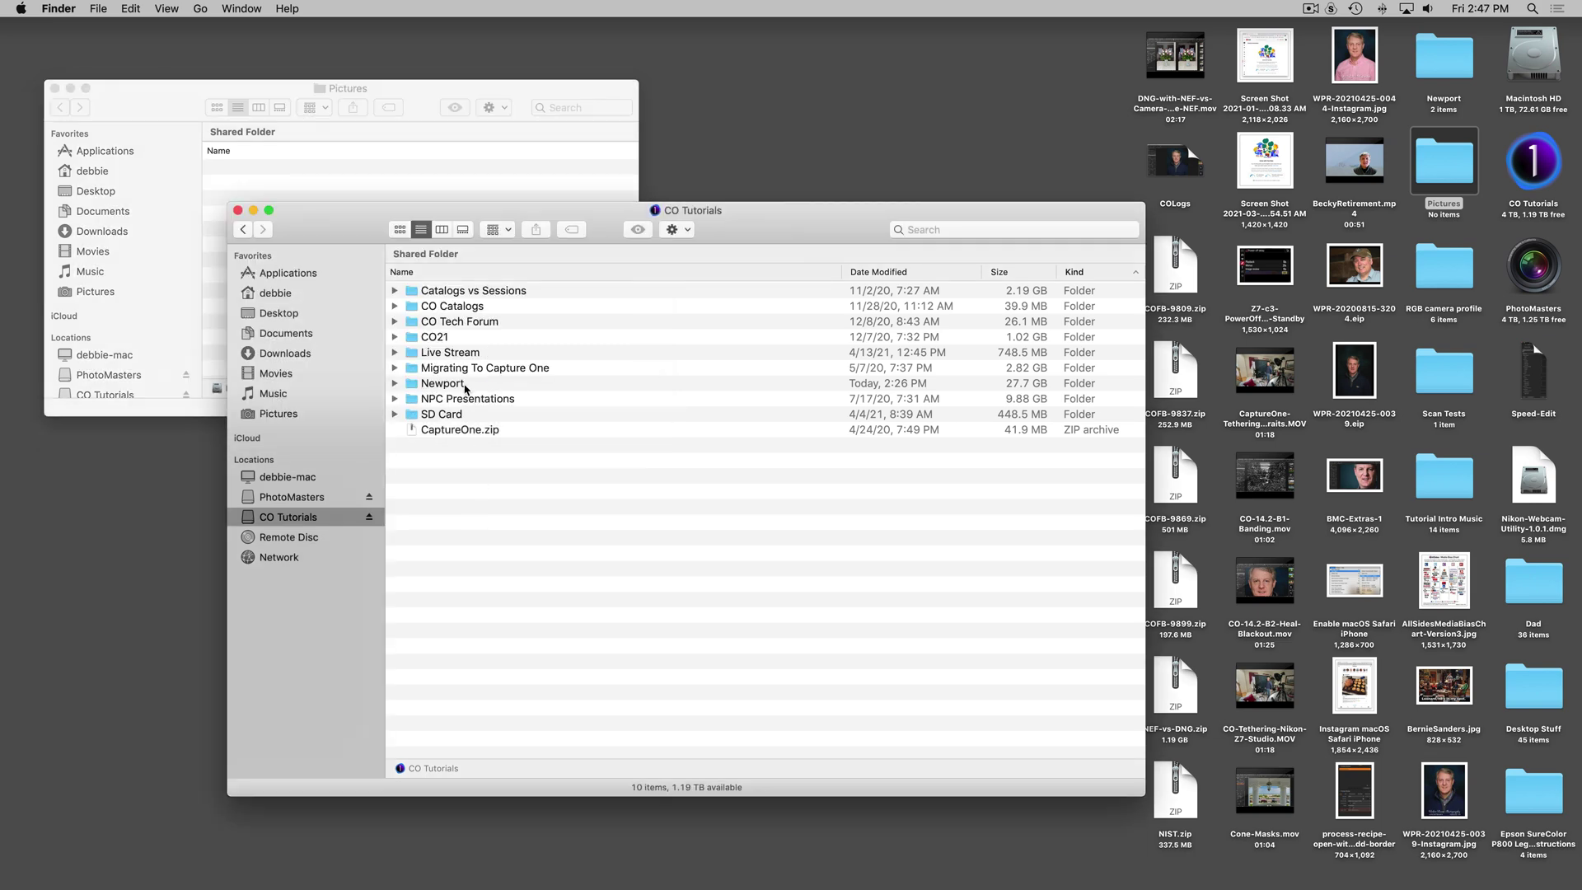
pyautogui.moveTo(735, 227); pyautogui.dragTo(1086, 130)
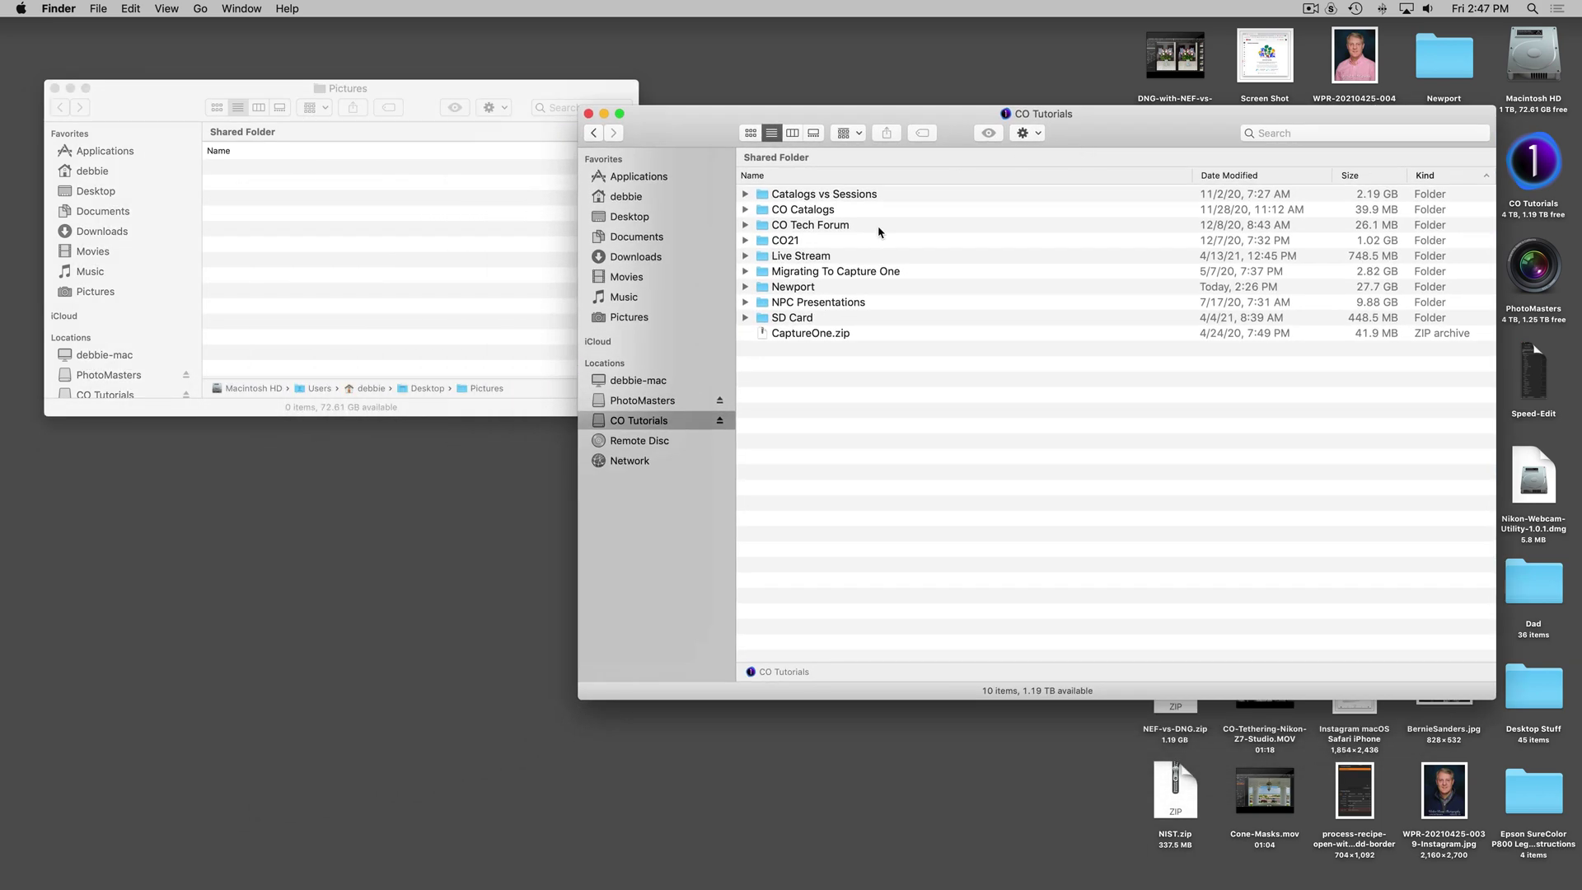
# Copy the Newport folder from the CO Tutorials drive into the Pictures folder and bring the CO Tutorials window forward
pyautogui.click(797, 287)
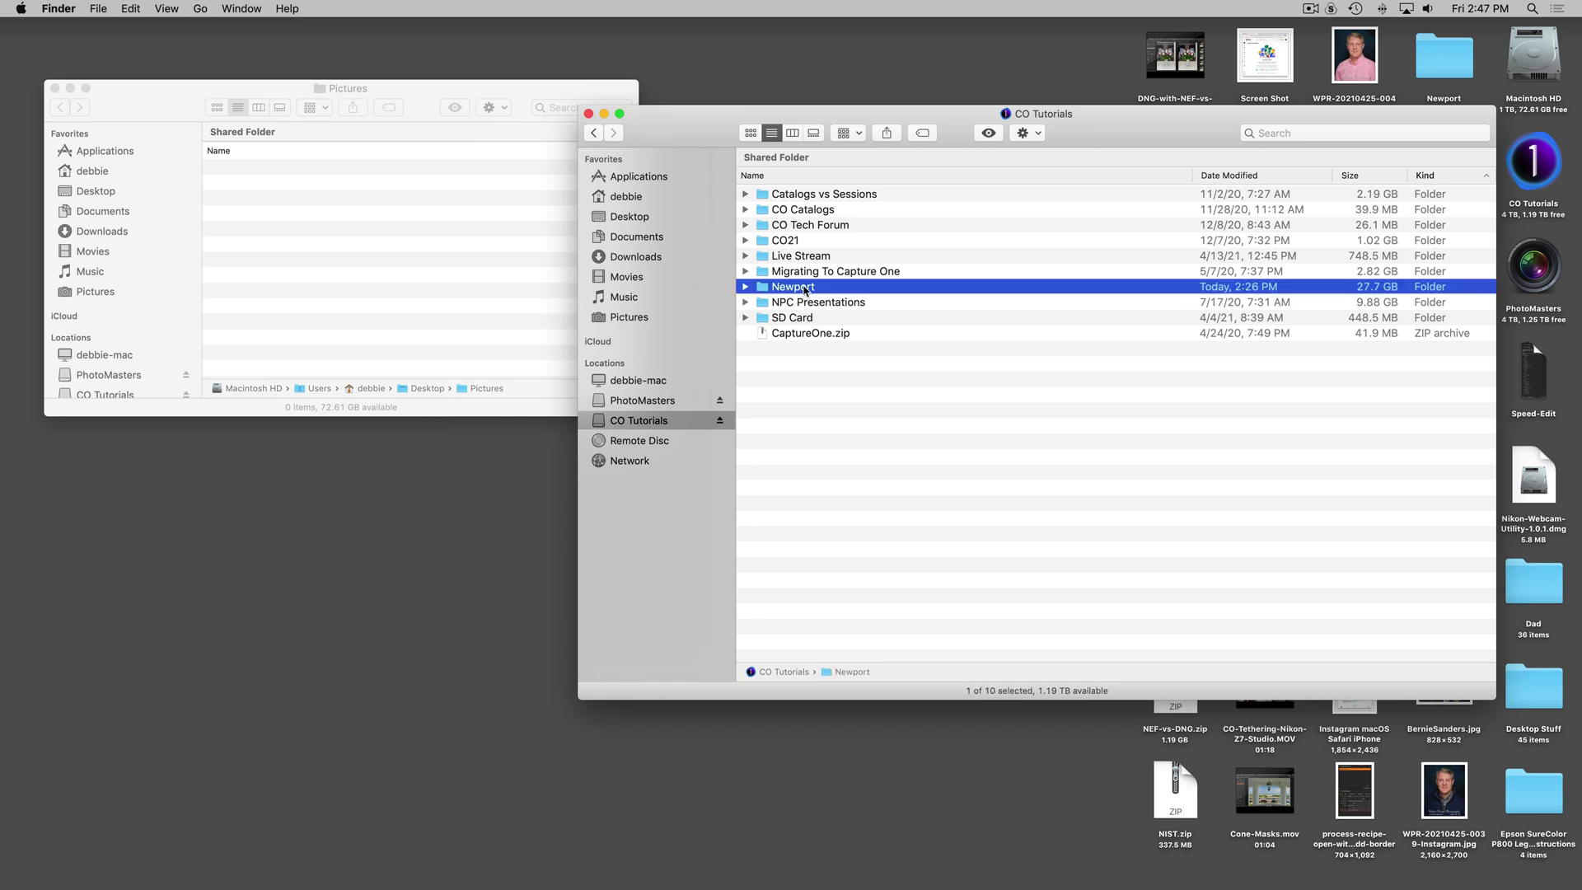
pyautogui.moveTo(801, 289); pyautogui.dragTo(475, 259)
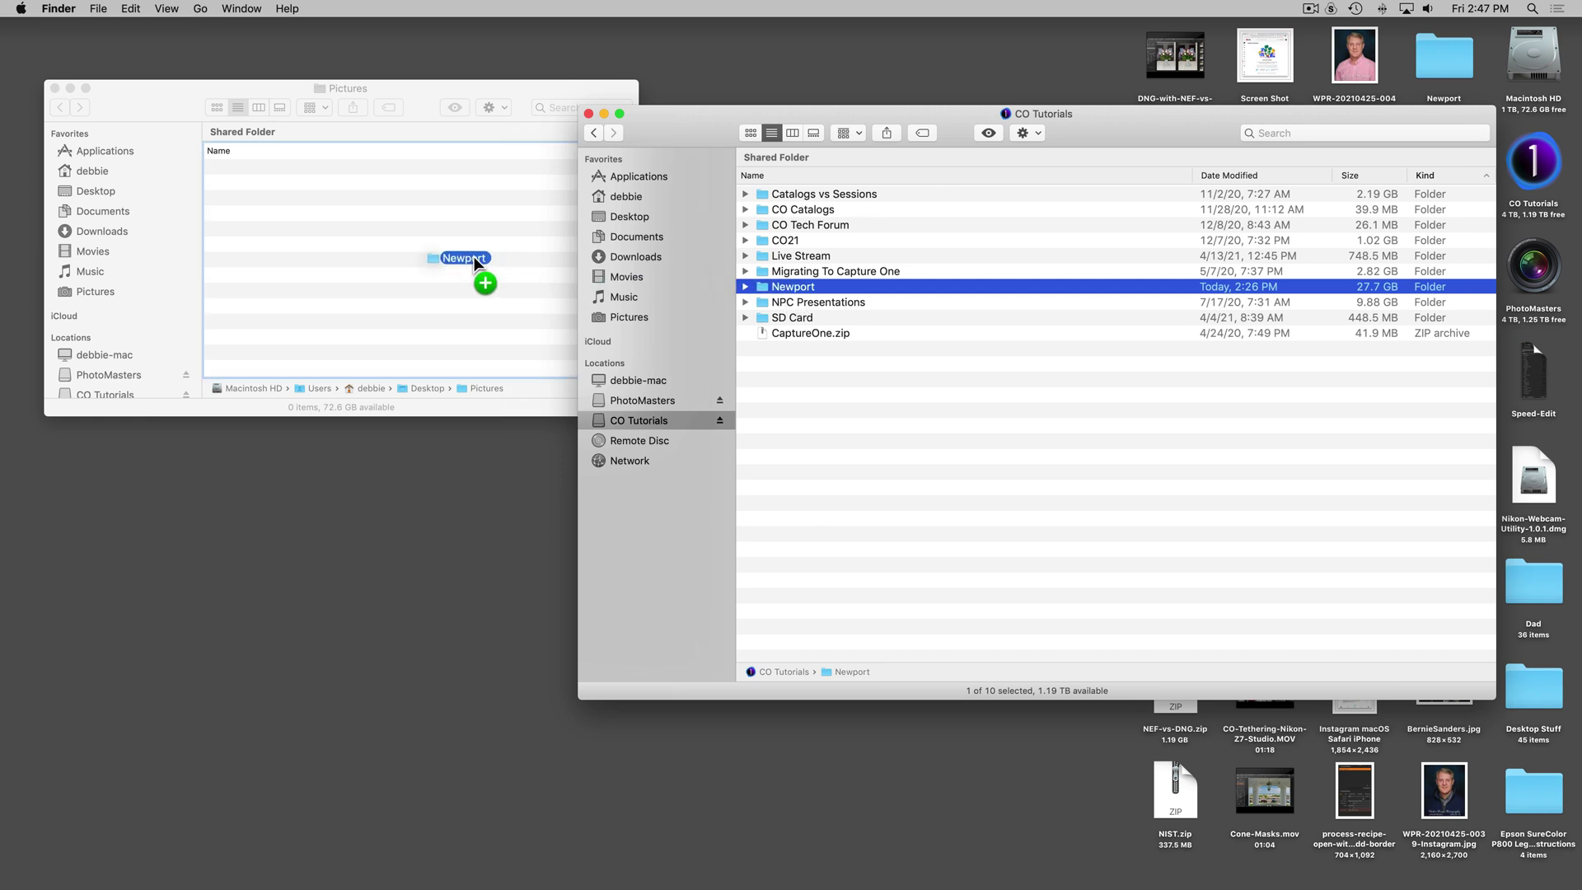
pyautogui.moveTo(382, 245); pyautogui.dragTo(383, 248)
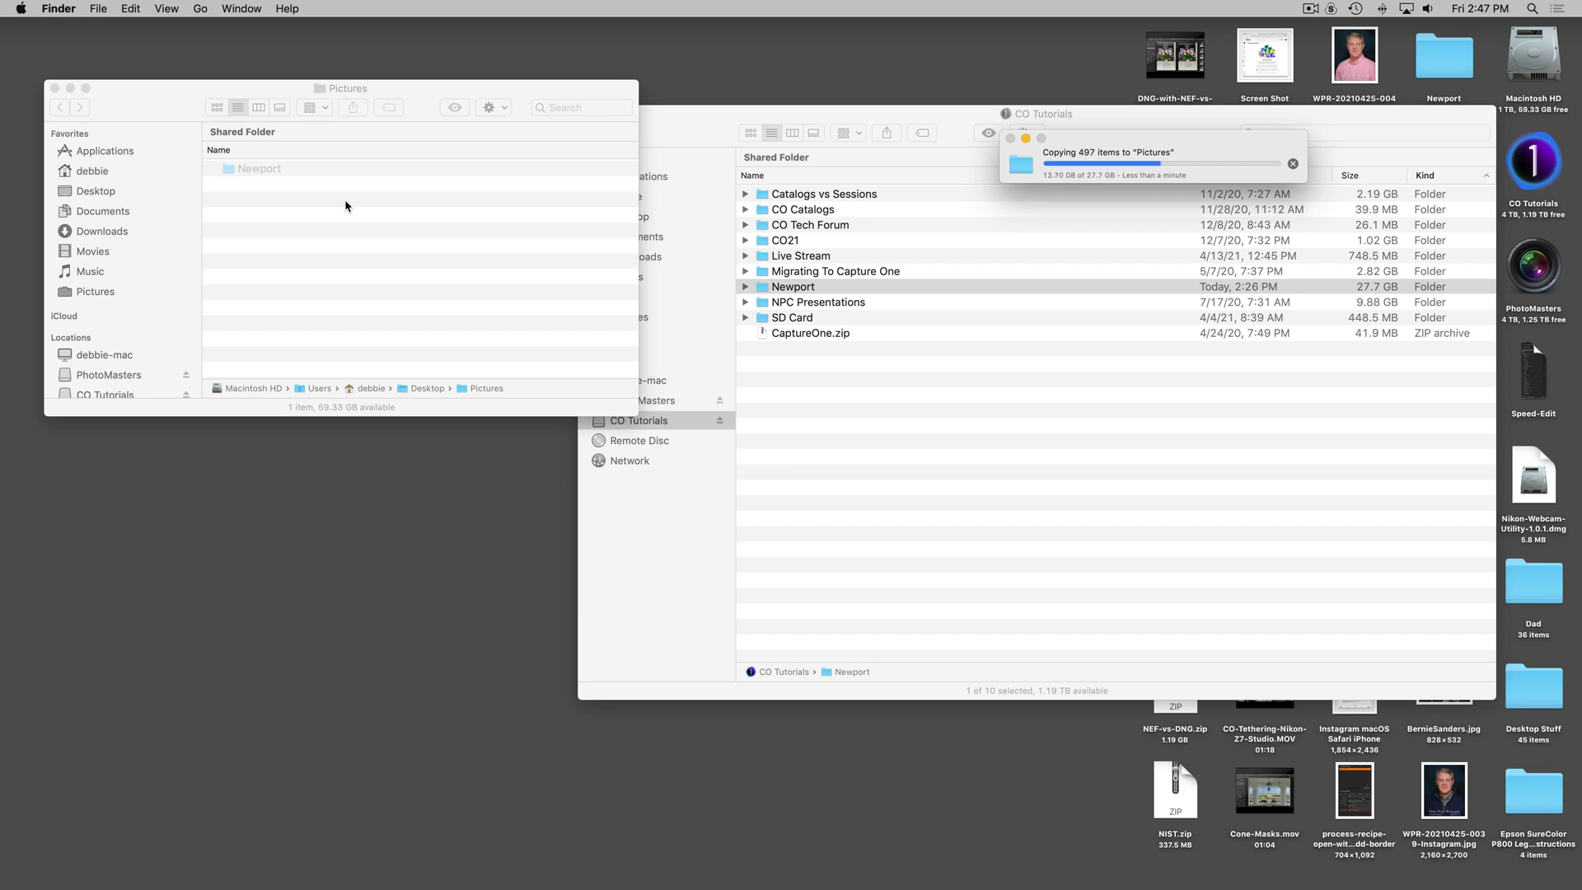
pyautogui.click(708, 116)
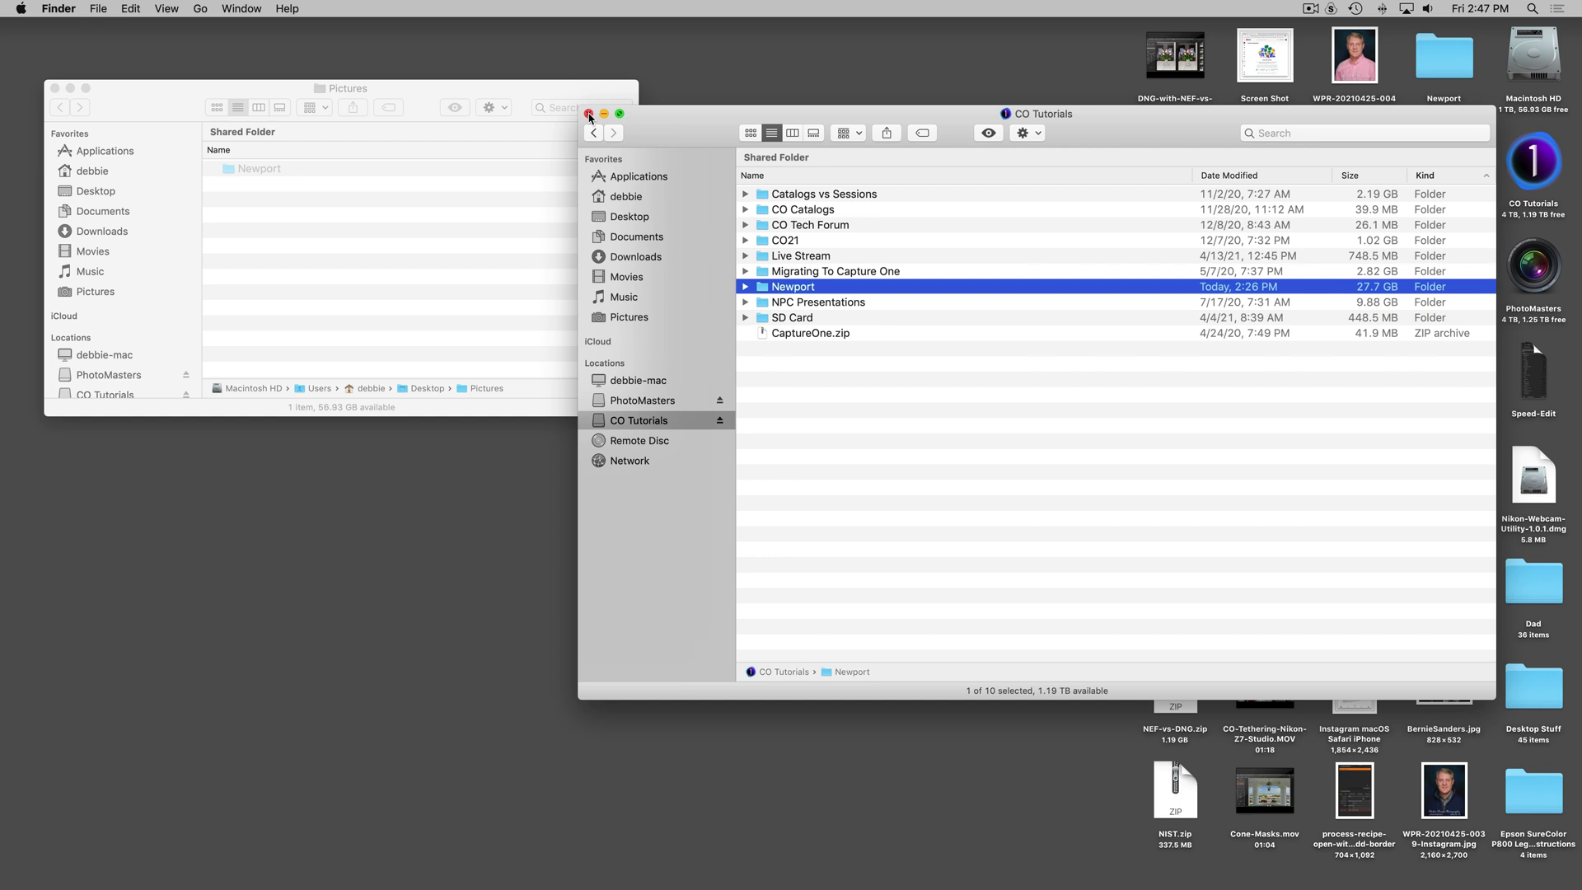
# Close the CO Tutorials window and move the copy progress window aside
pyautogui.click(588, 115)
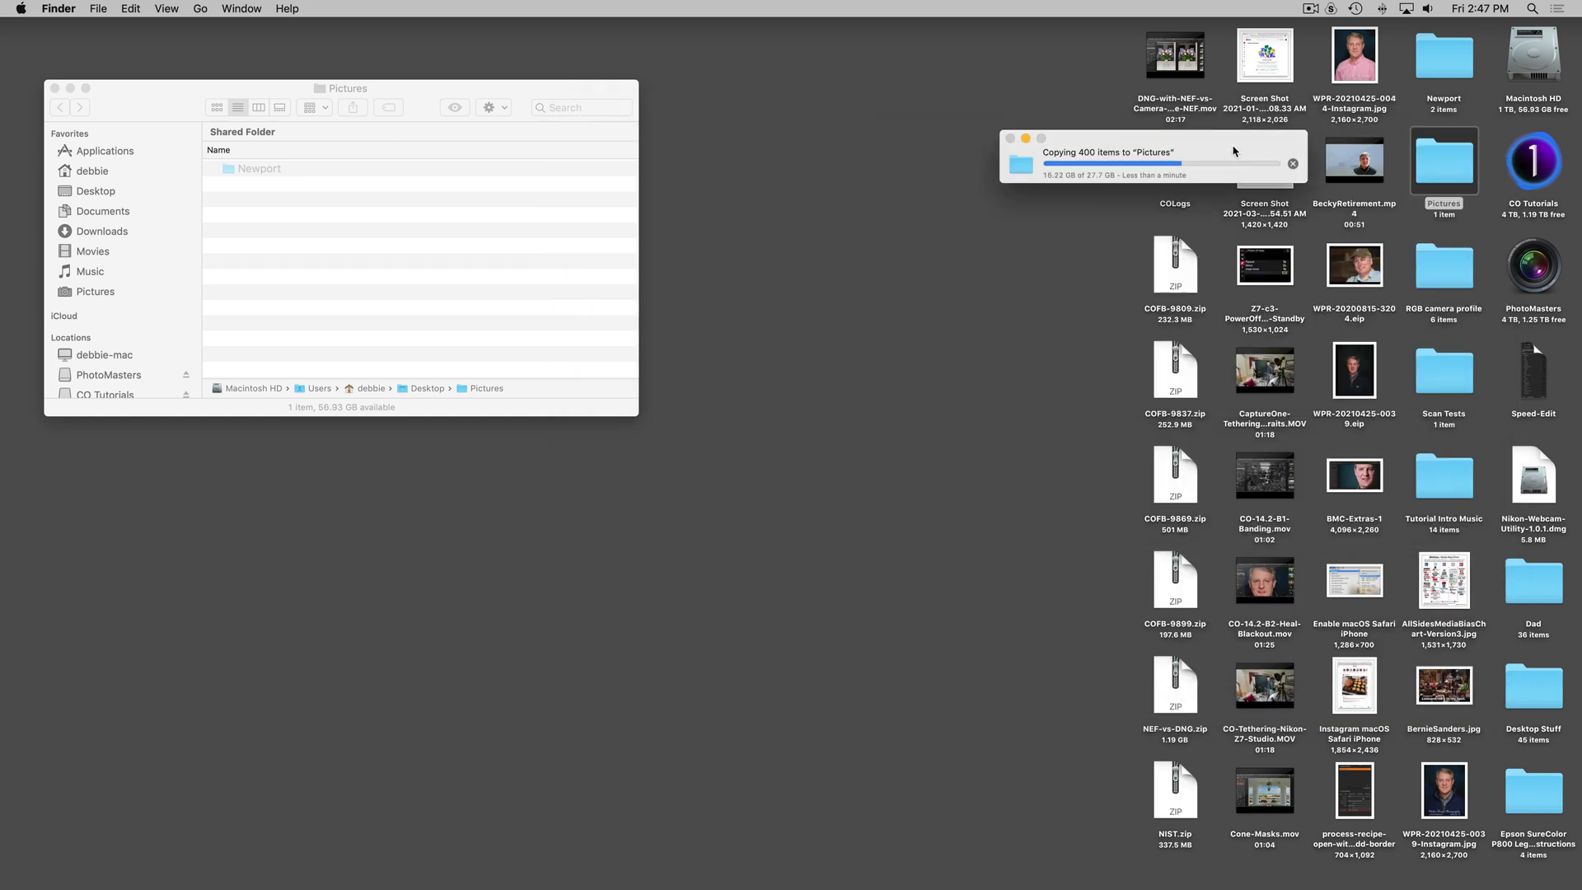
pyautogui.moveTo(1233, 151); pyautogui.dragTo(1018, 193)
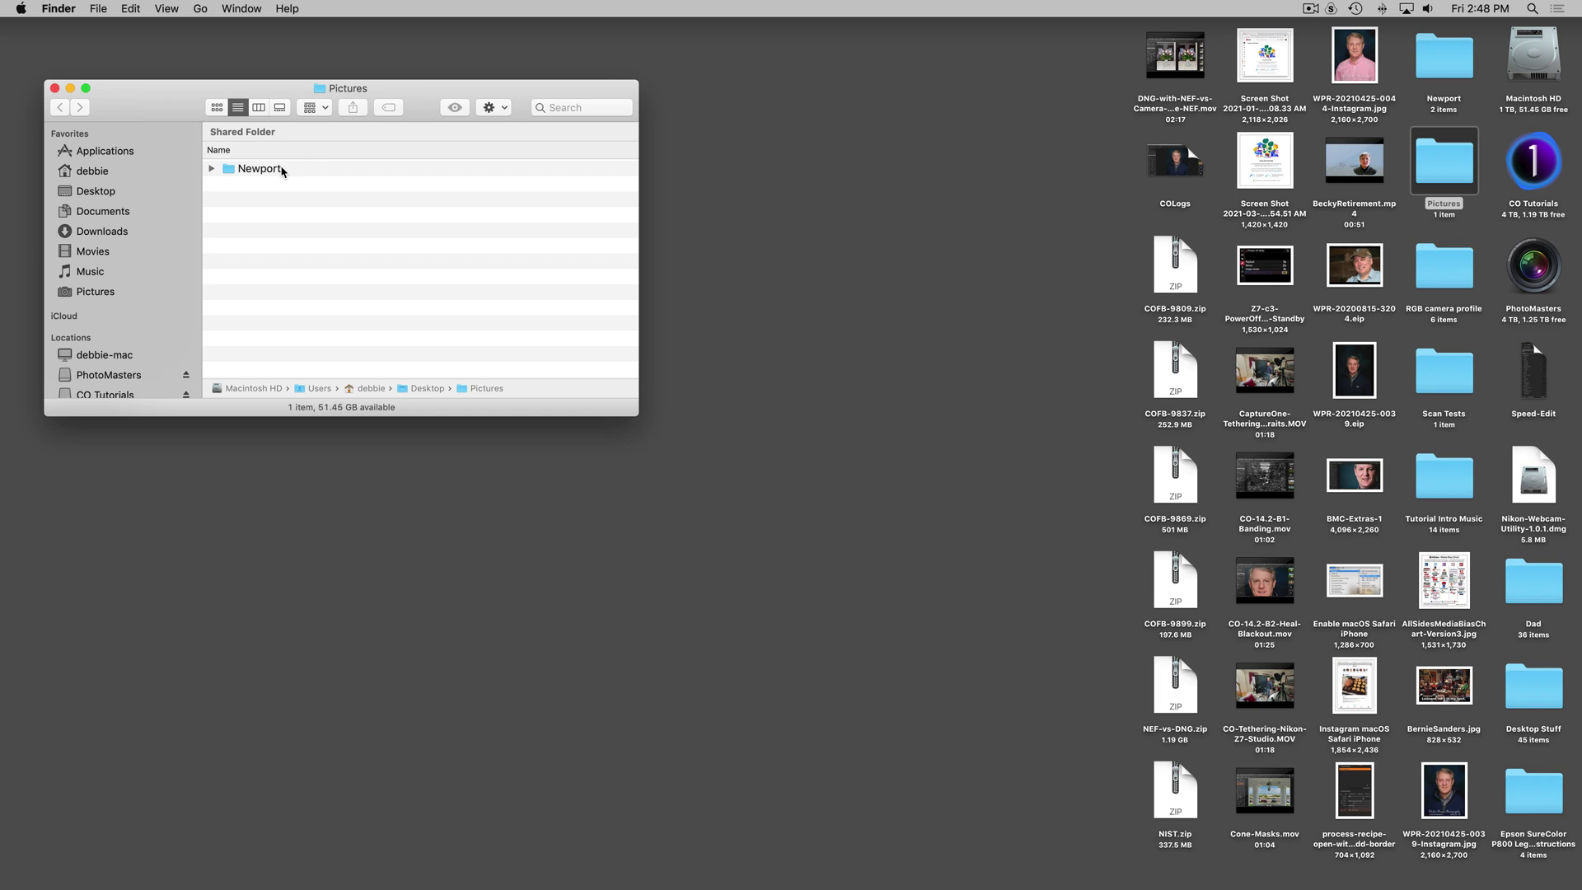
# Expand the copied Newport folder and its Images folder in Pictures, and open the Newport catalog file in Capture One 21
pyautogui.click(212, 169)
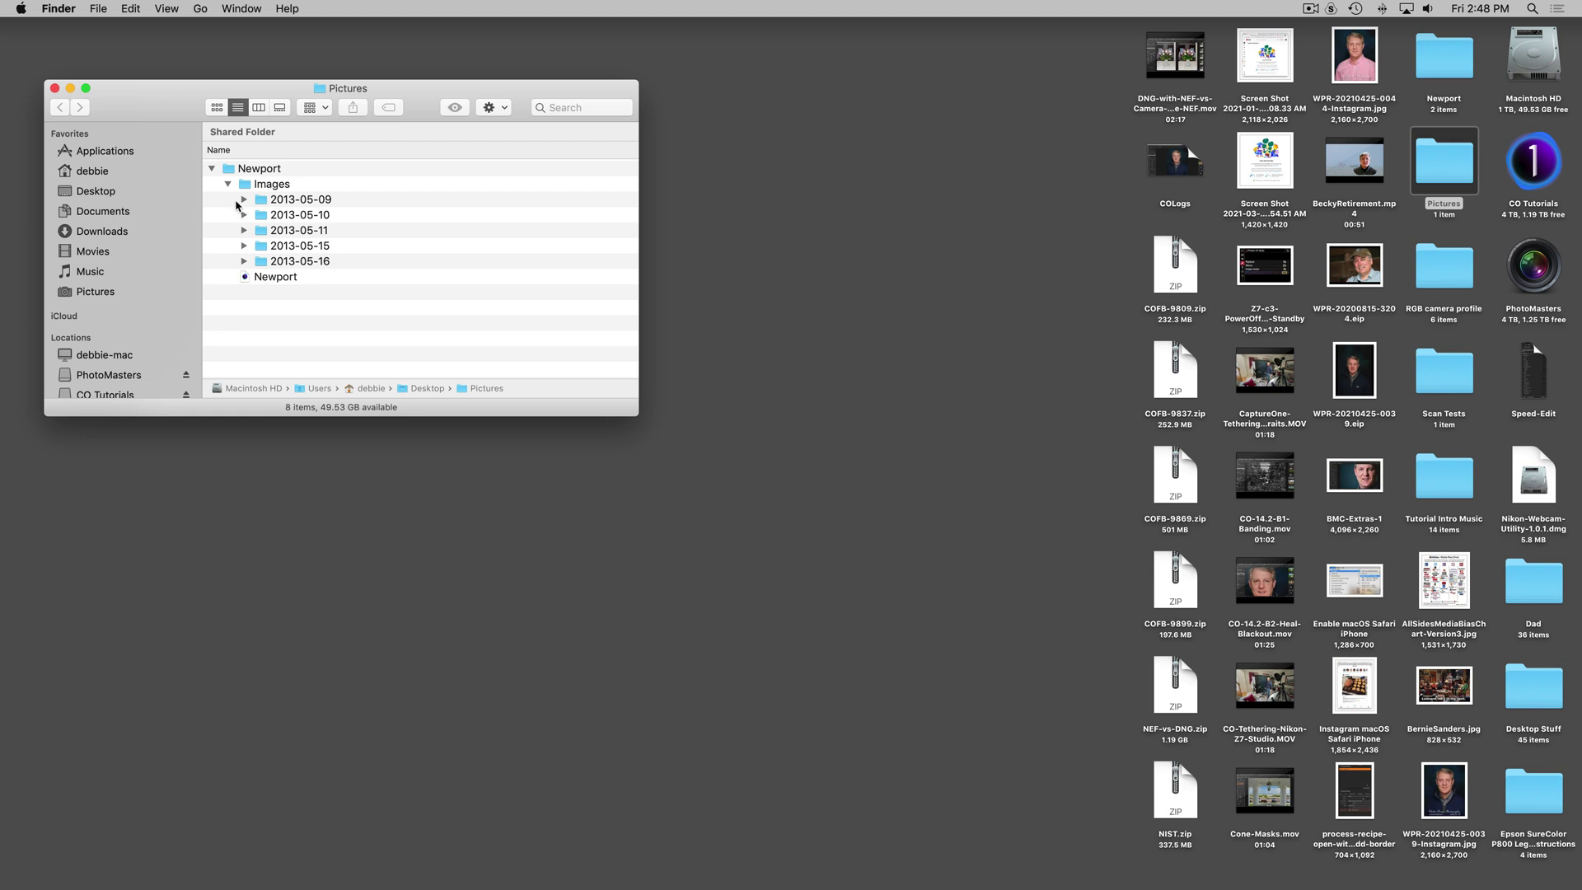
pyautogui.click(229, 185)
pyautogui.click(229, 184)
pyautogui.click(243, 245)
pyautogui.click(243, 246)
pyautogui.click(281, 277)
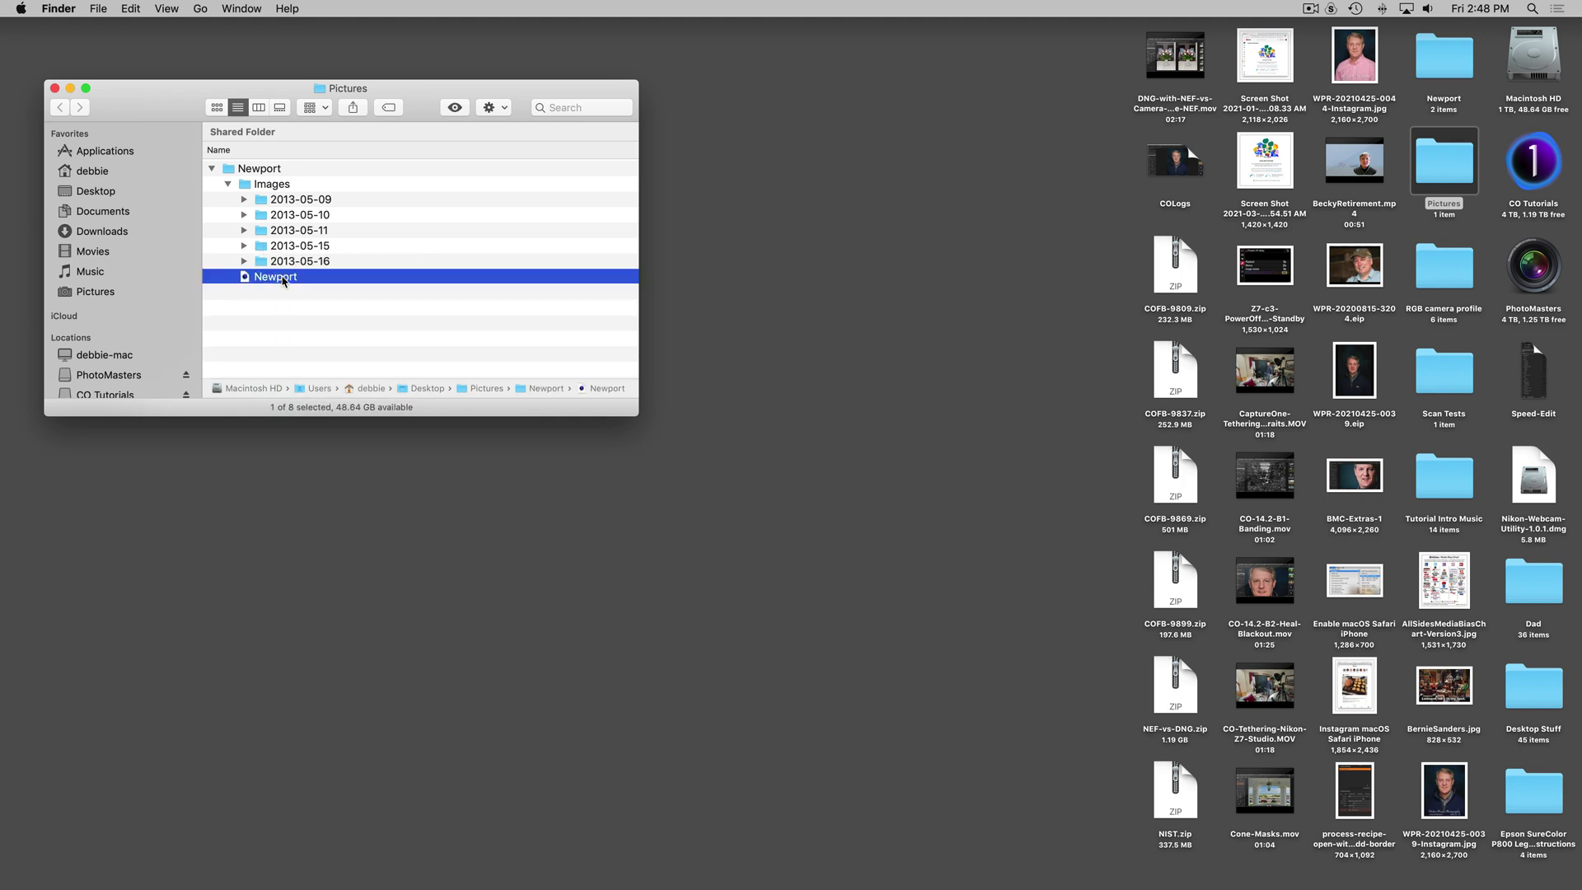
pyautogui.rightClick(281, 280)
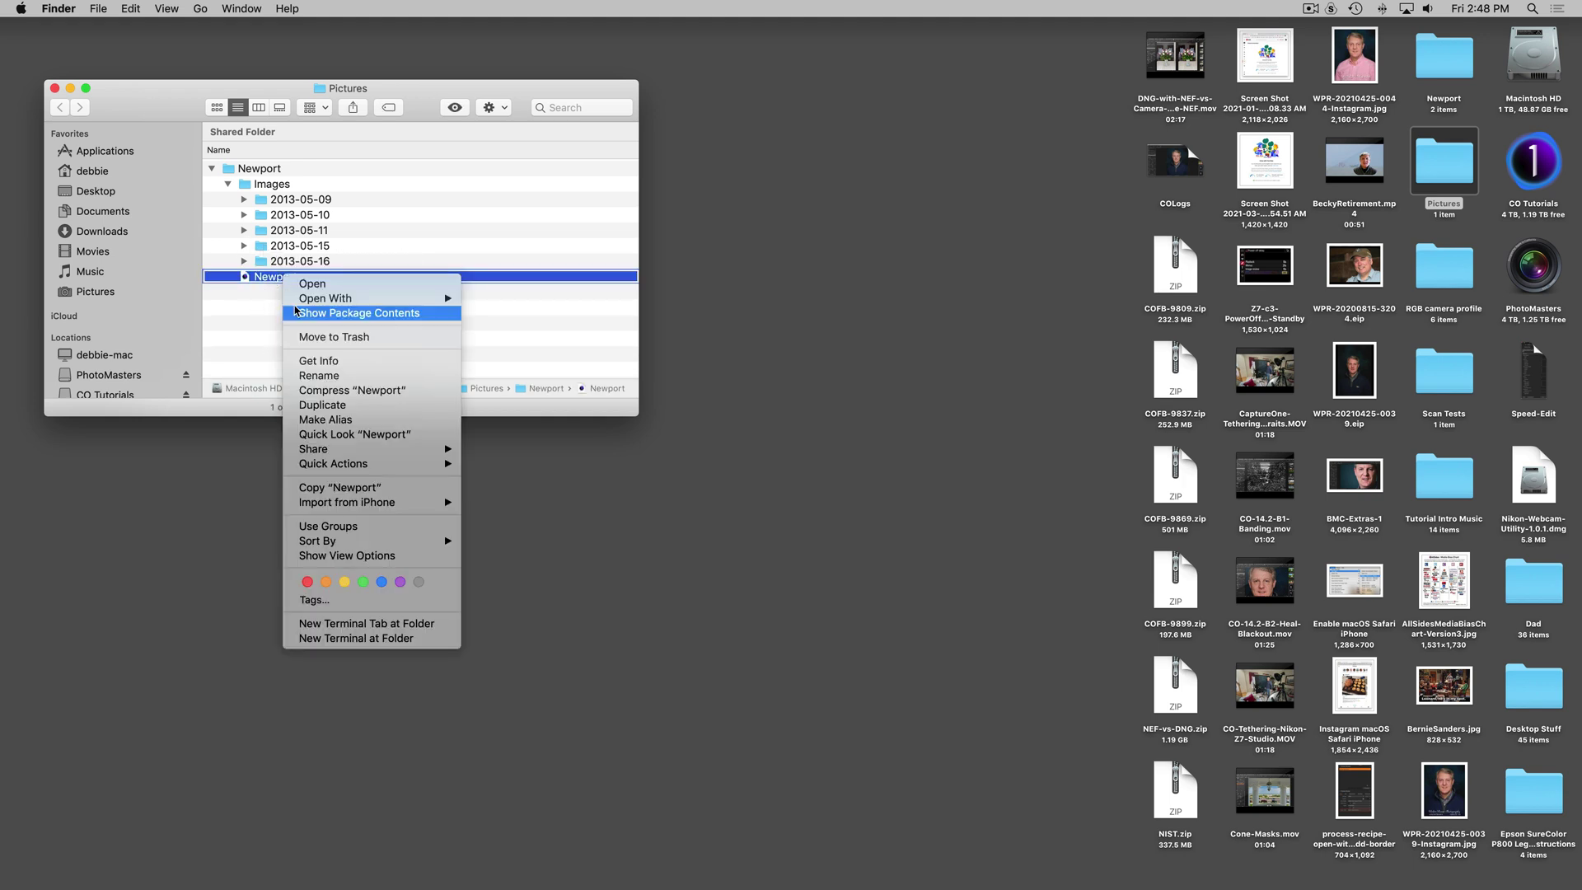
pyautogui.moveTo(388, 298)
pyautogui.click(548, 374)
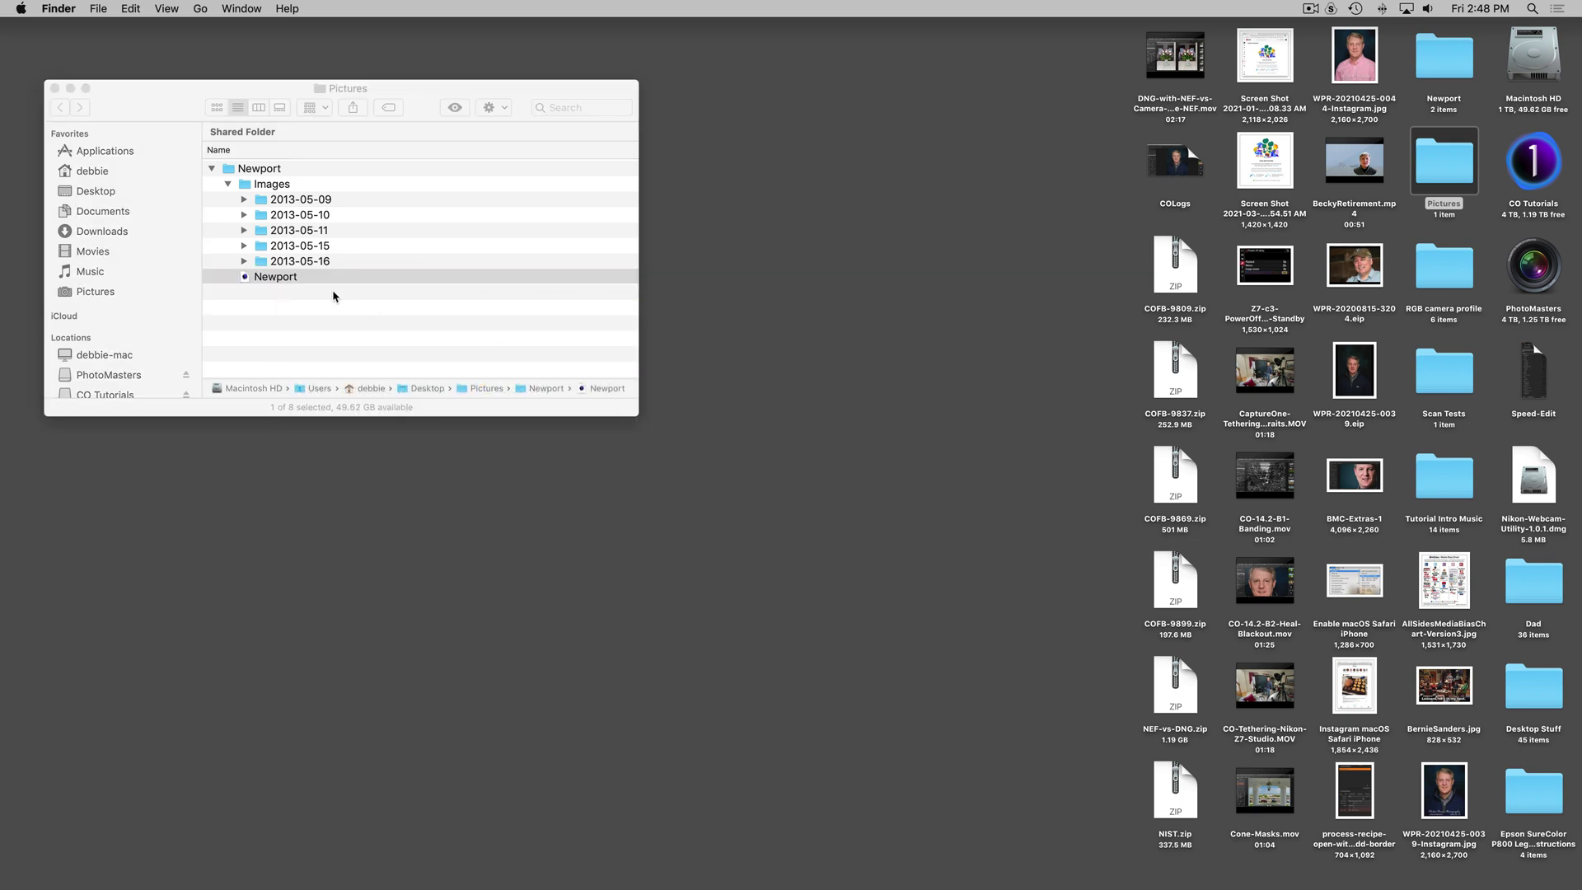
# Move the original Newport folder on the desktop to the Trash
pyautogui.rightClick(1448, 68)
pyautogui.click(1405, 97)
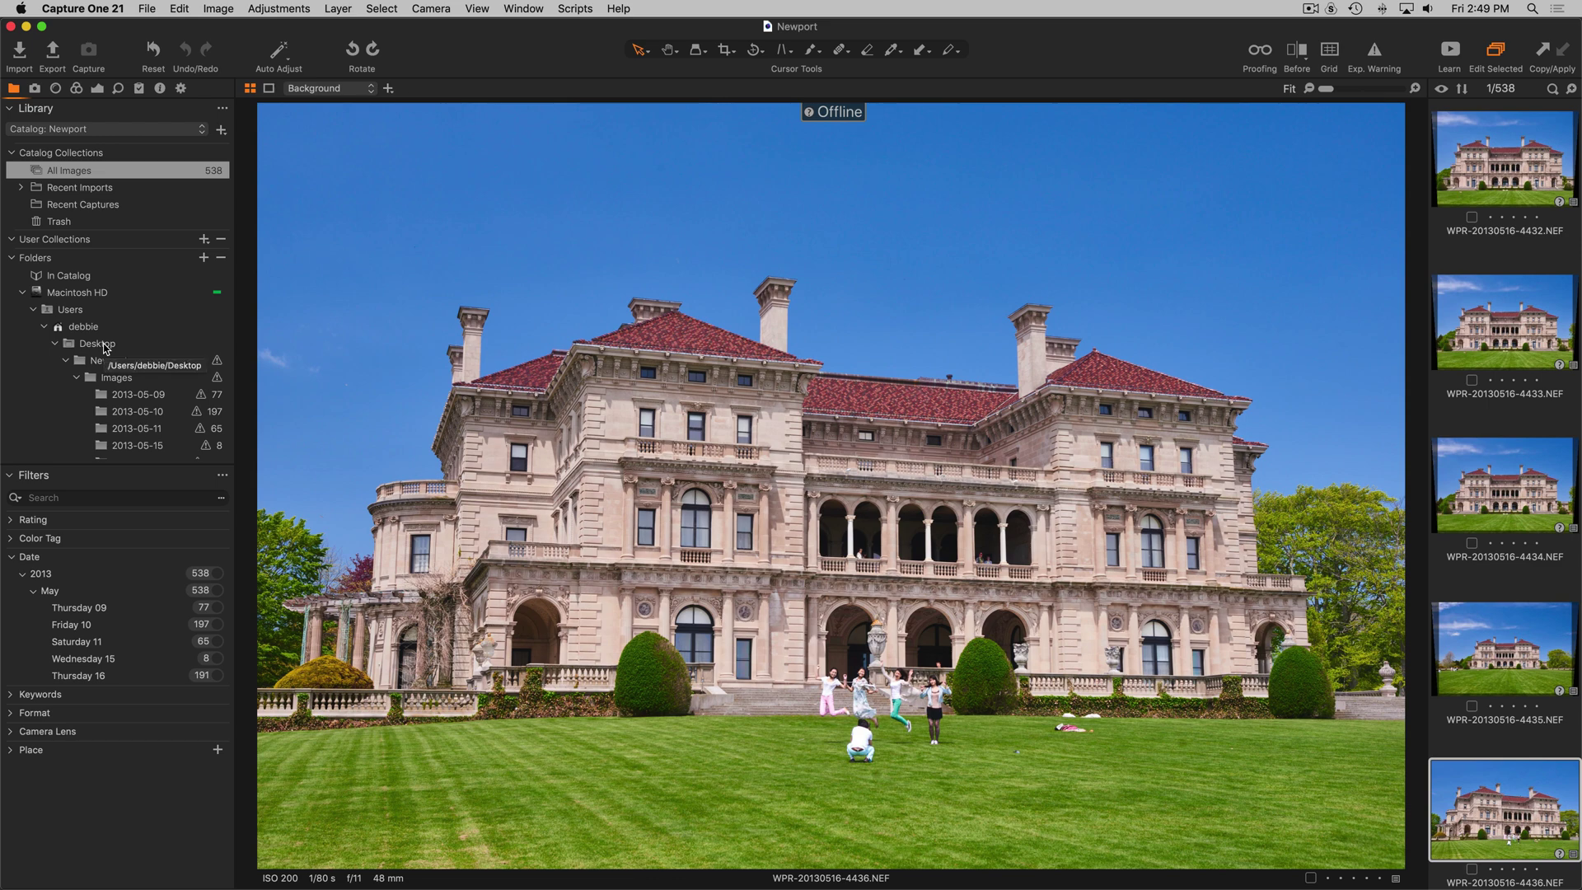
# Check the Pictures window in Finder, and use Locate in Capture One to point the catalog's offline Newport folder to Desktop/Pictures/Newport
pyautogui.click(8, 59)
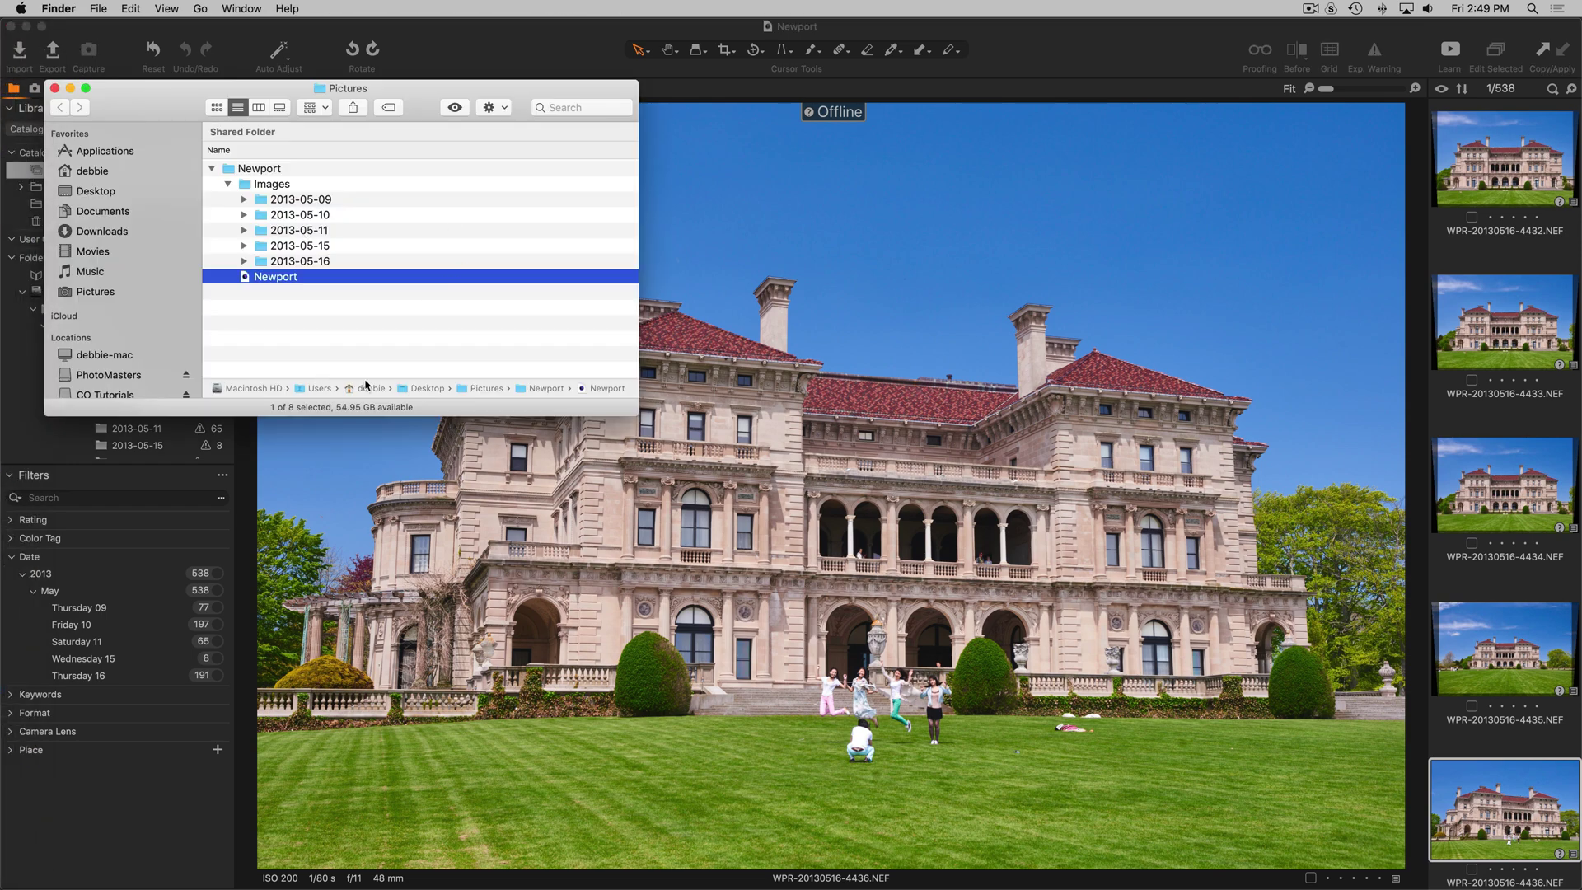
pyautogui.click(428, 59)
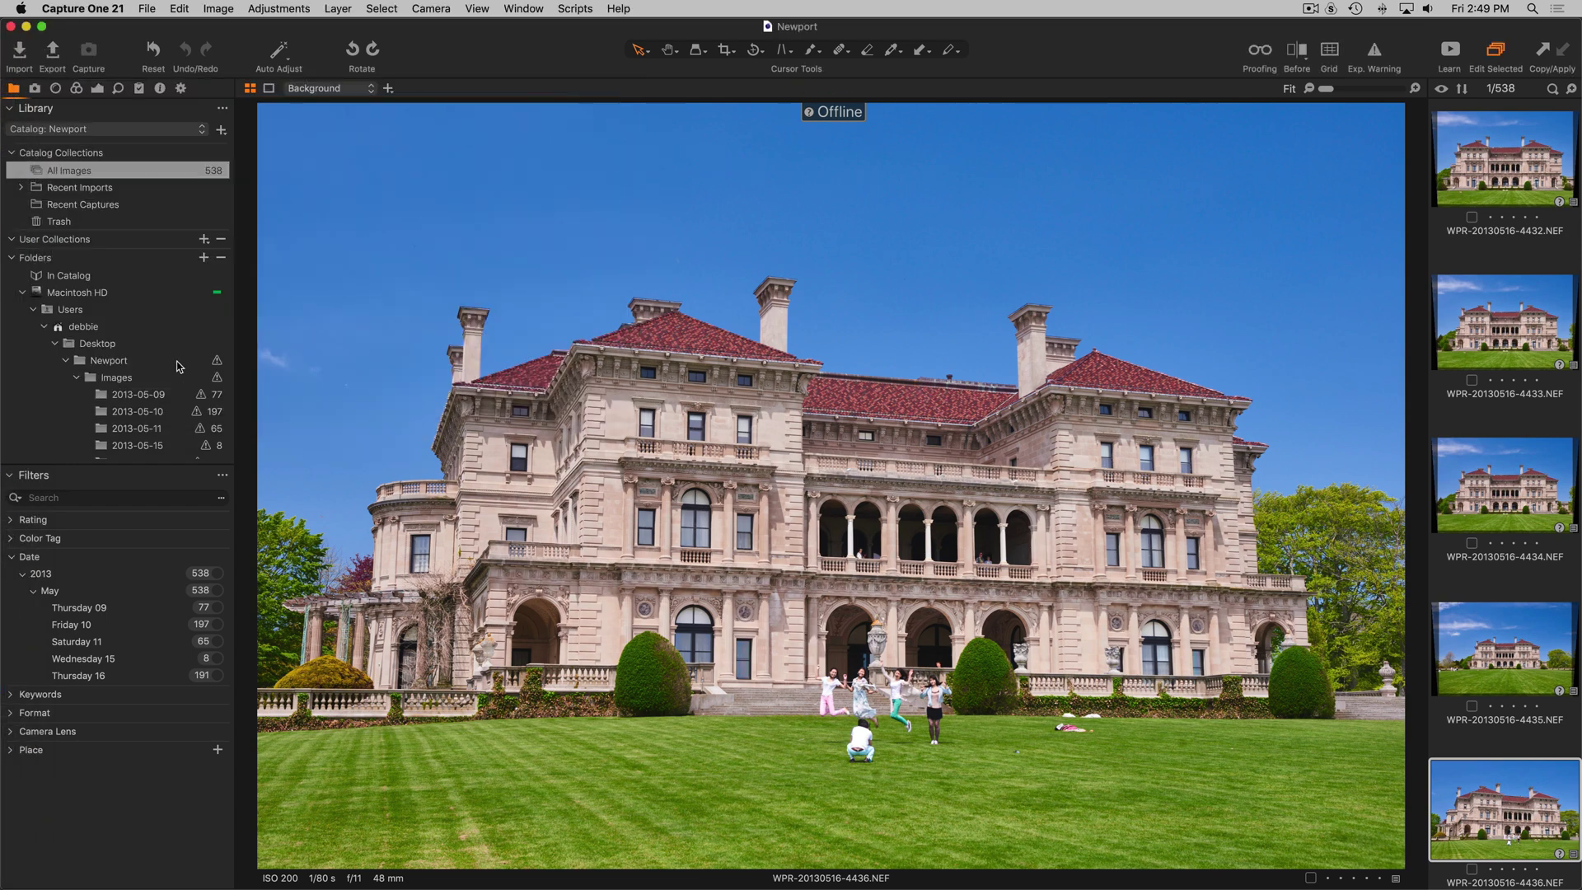
pyautogui.rightClick(120, 365)
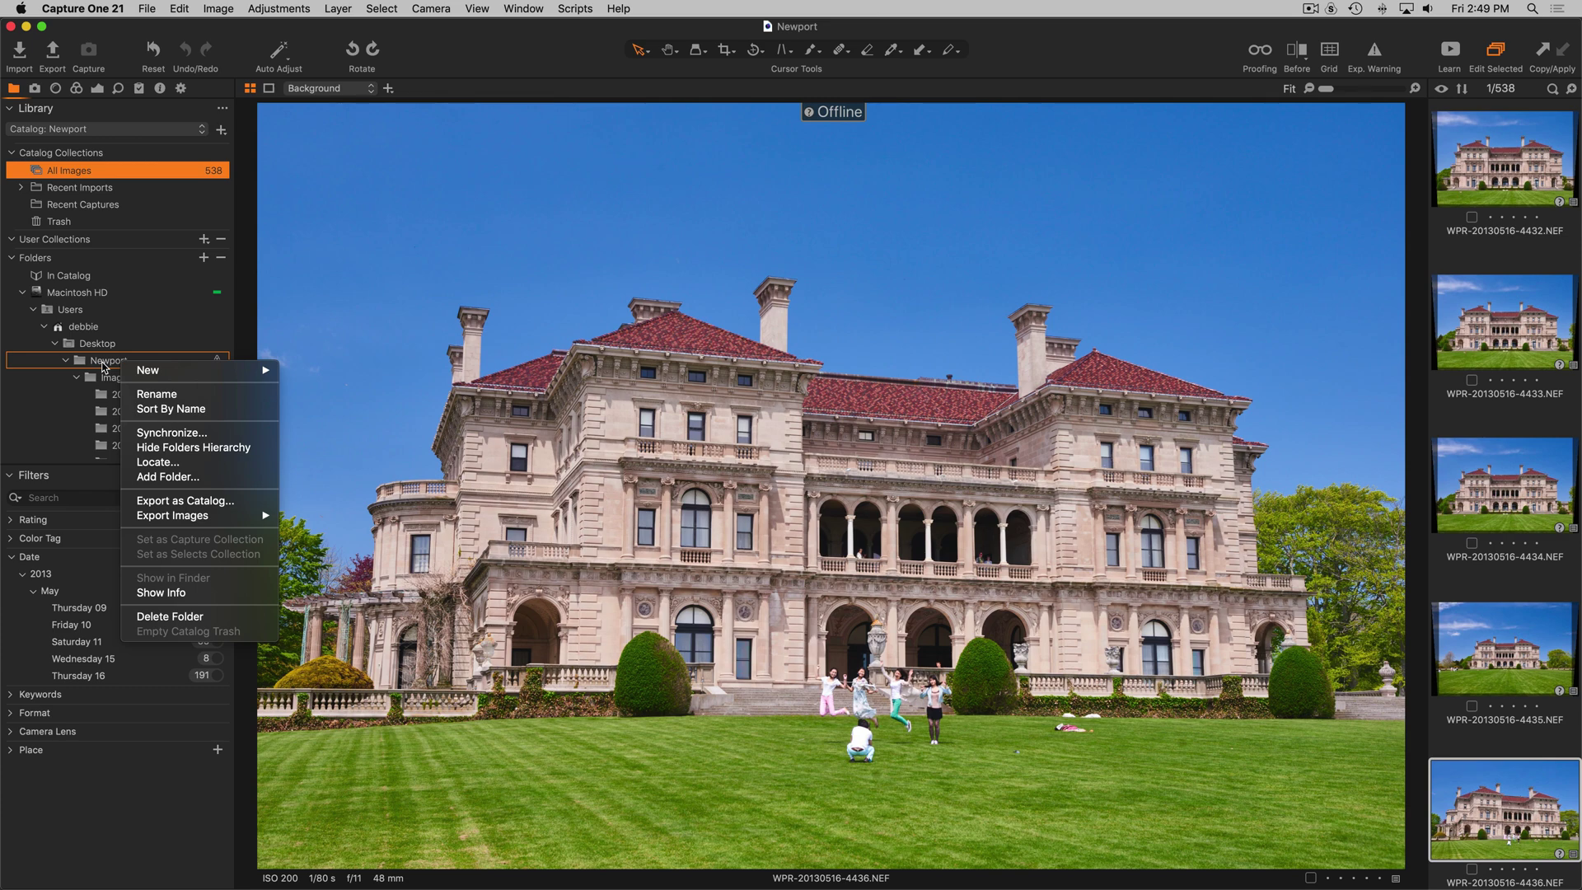
pyautogui.click(163, 464)
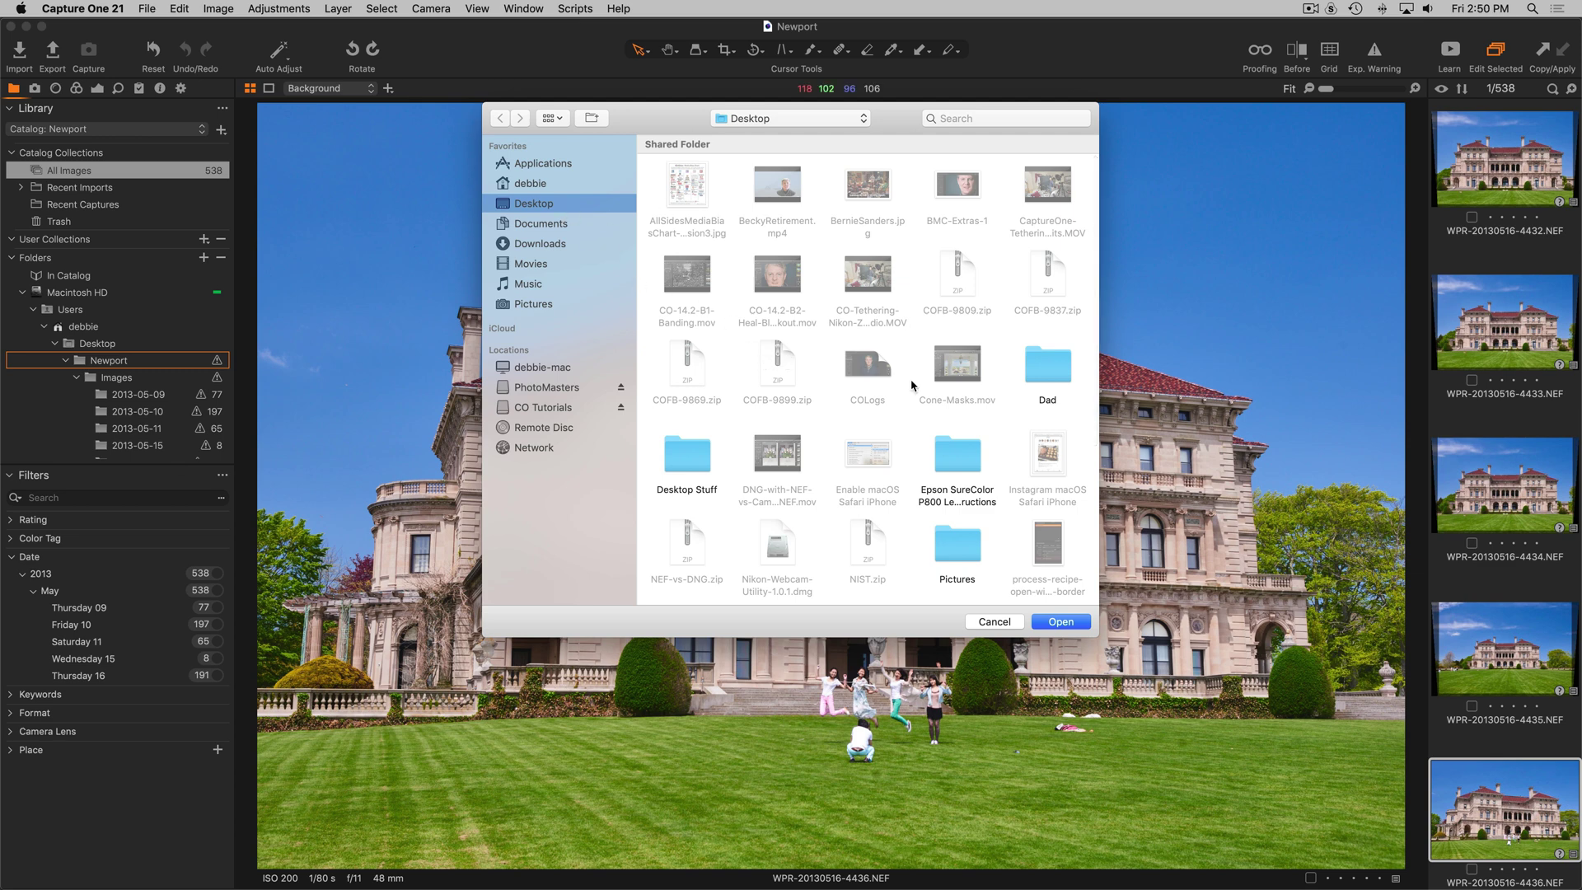
pyautogui.doubleClick(961, 550)
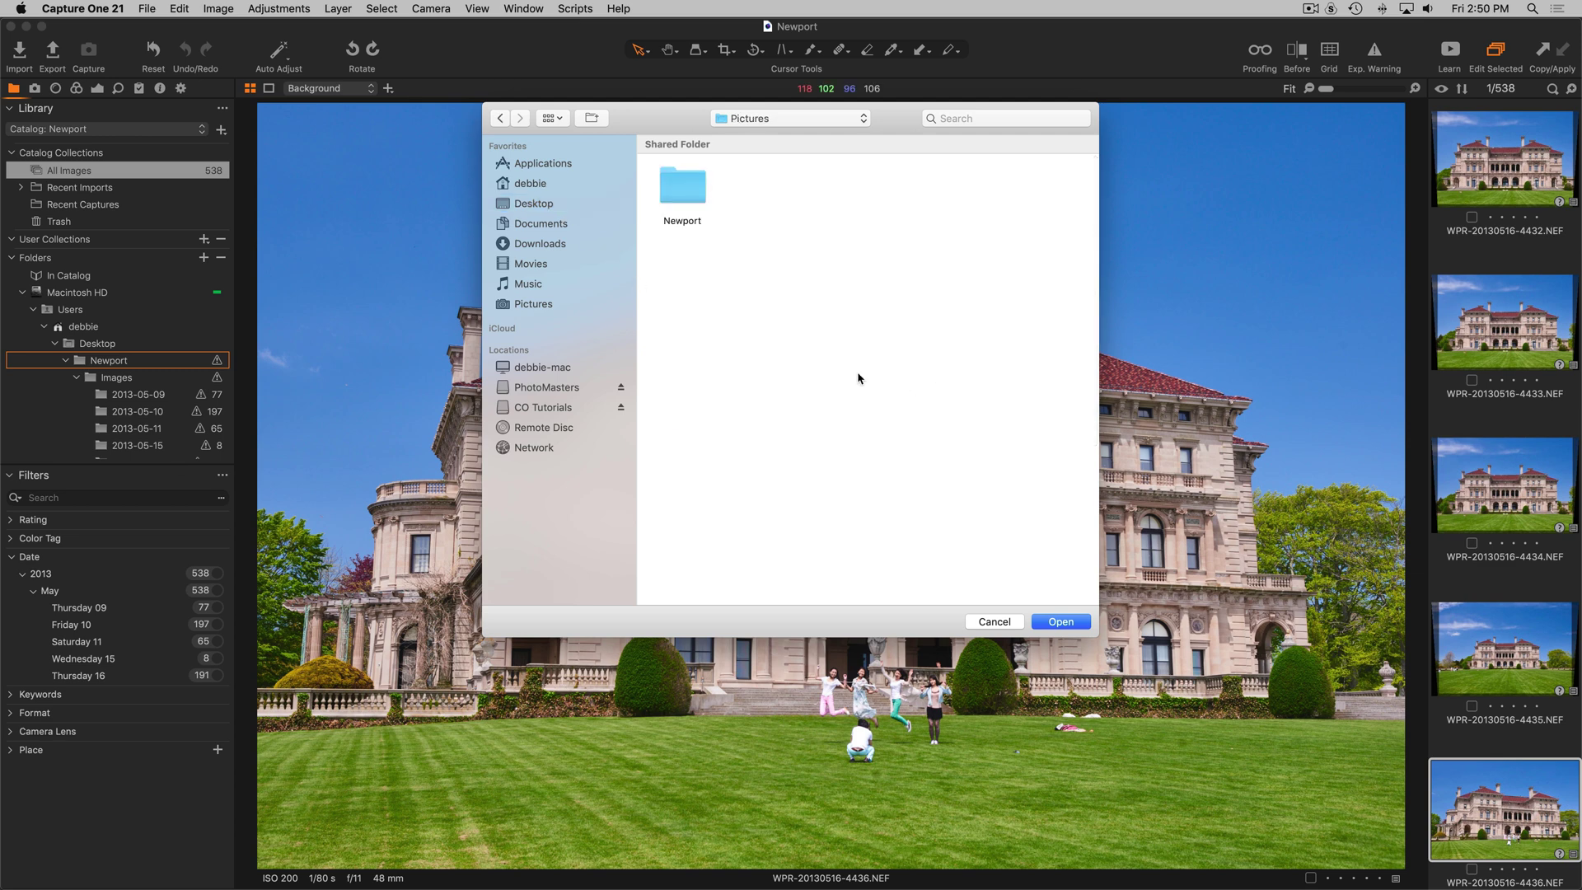
pyautogui.click(696, 196)
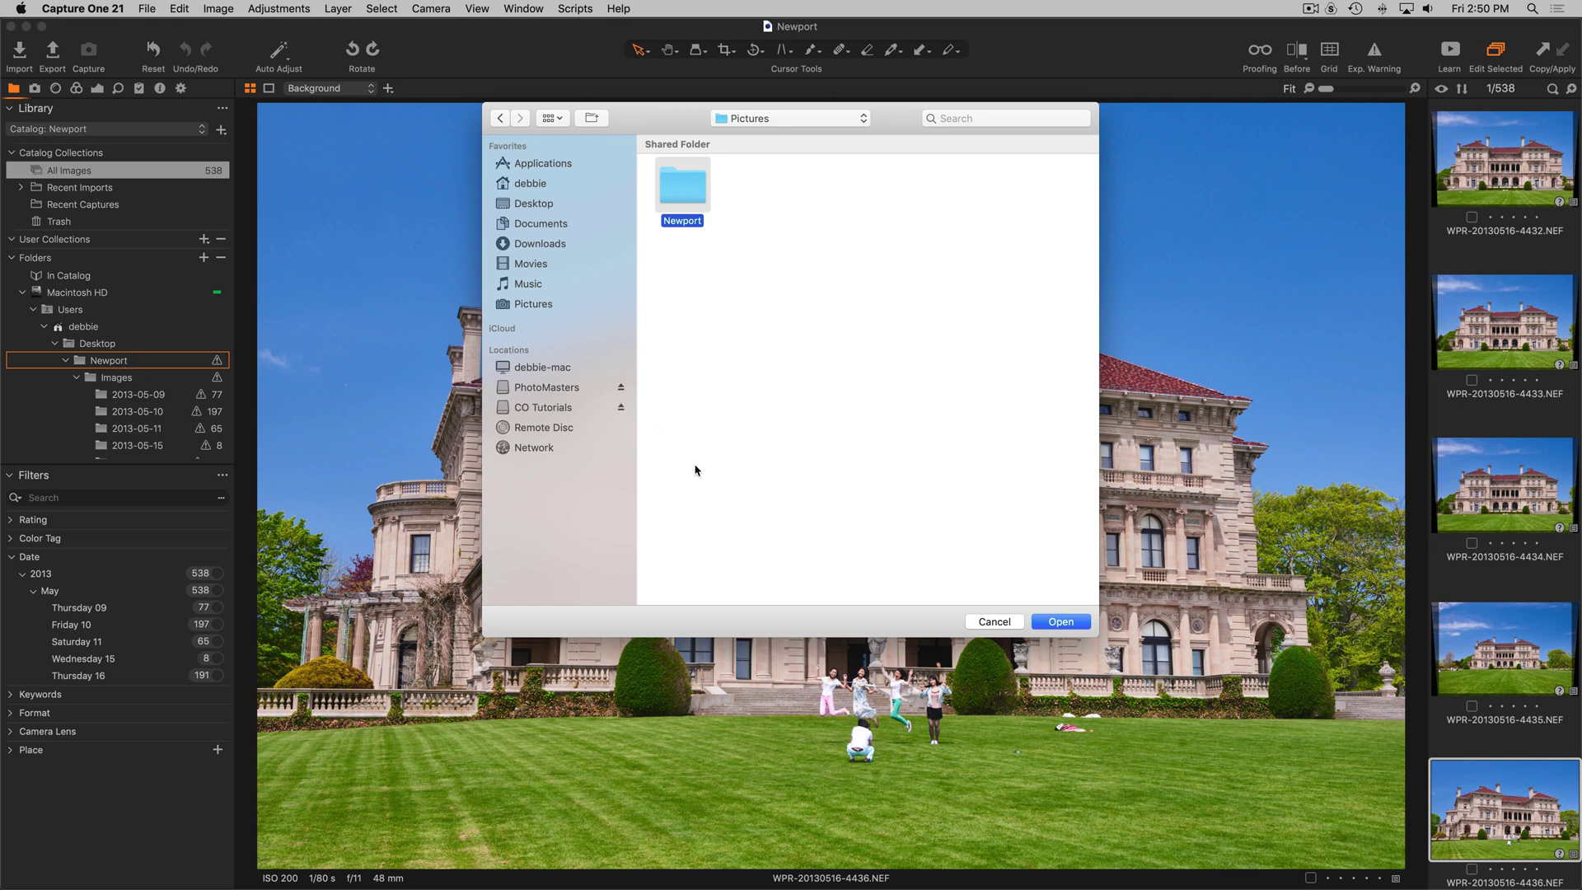
pyautogui.click(1064, 625)
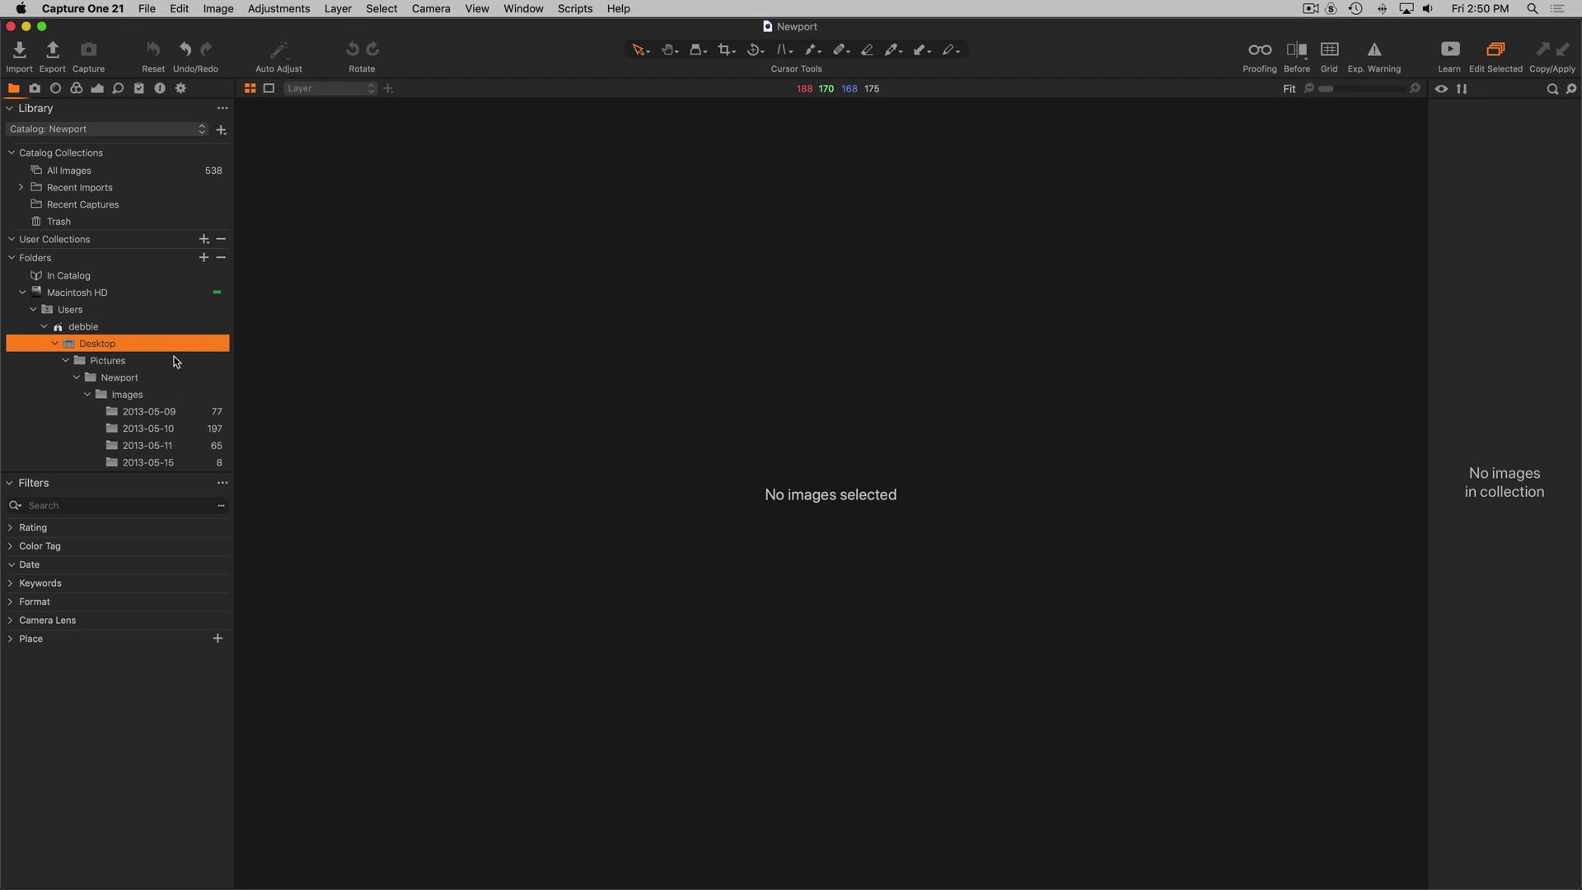
# Show All Images and examine the relocated folder hierarchy from Desktop down to the dated Images subfolders
pyautogui.scroll(-1, 189, 375)
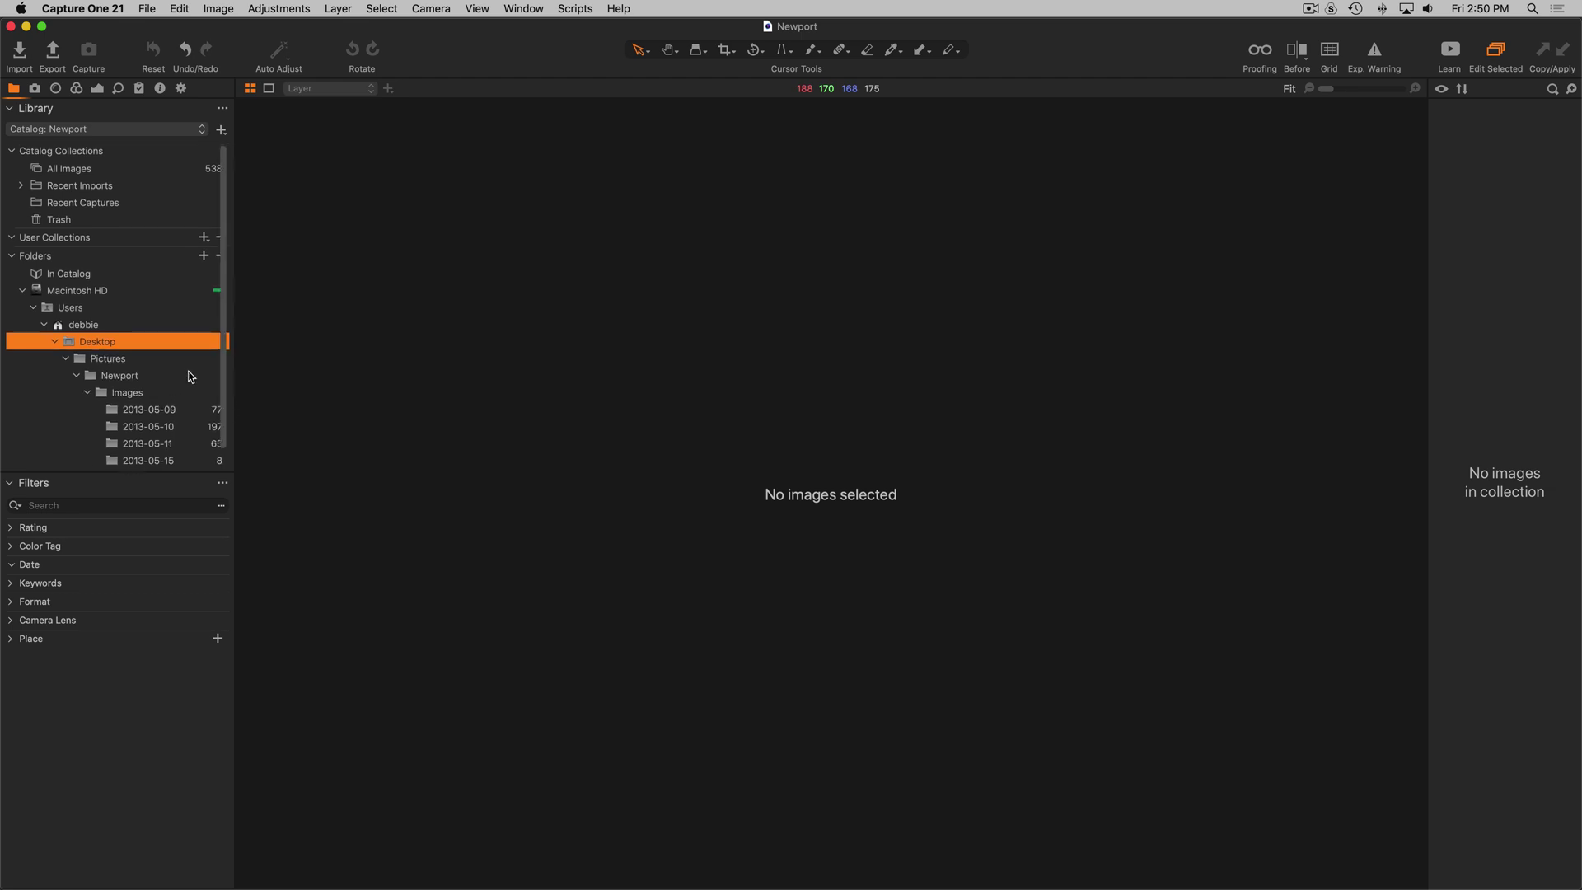
pyautogui.click(191, 160)
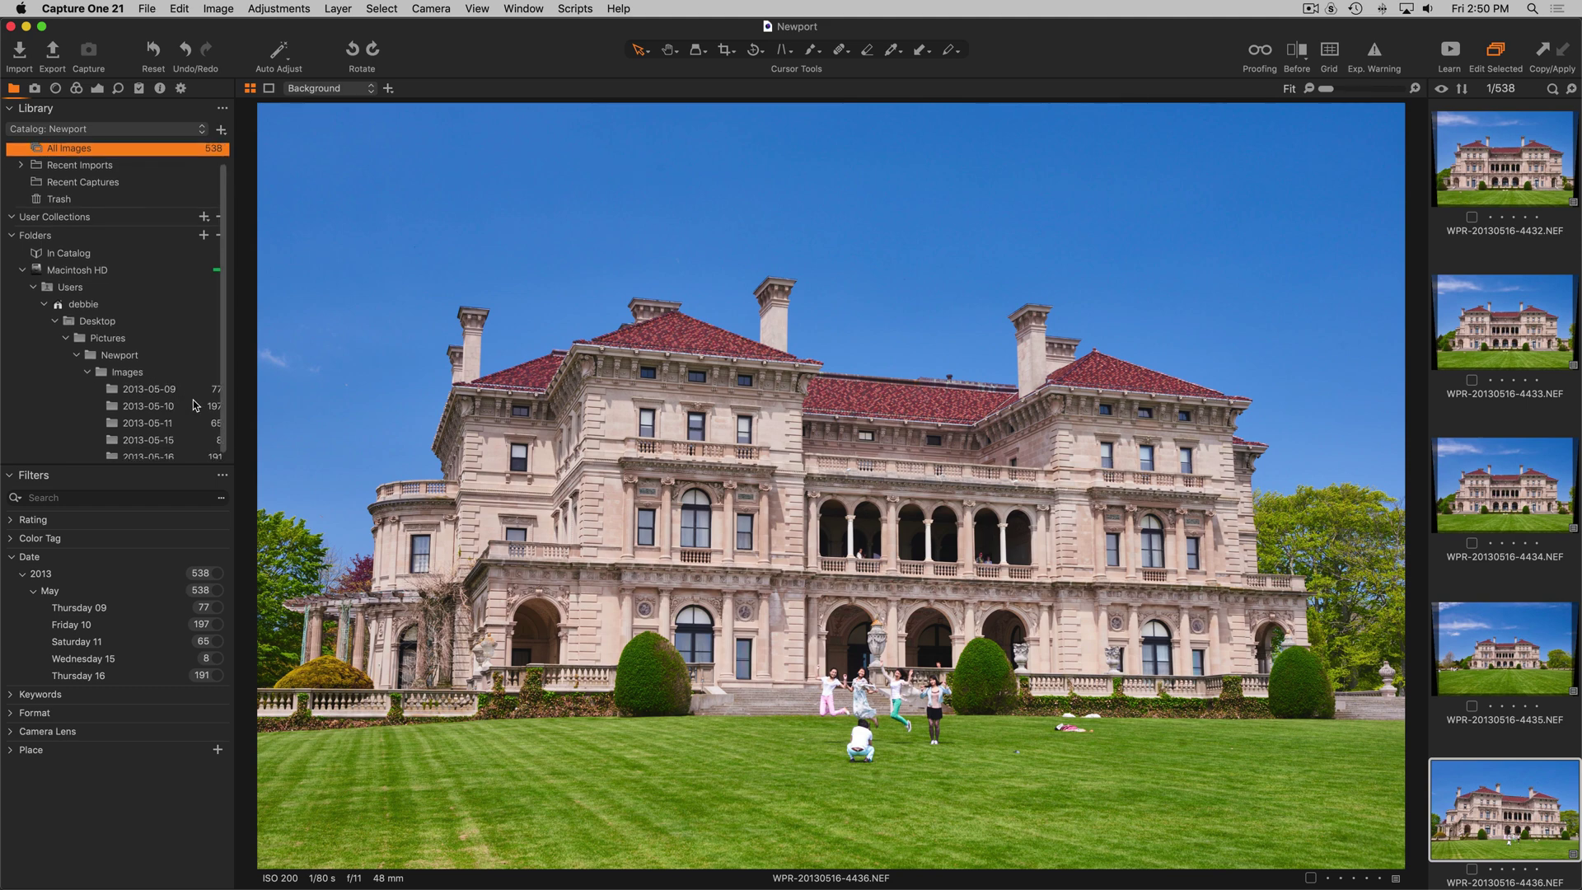
pyautogui.scroll(-2, 189, 400)
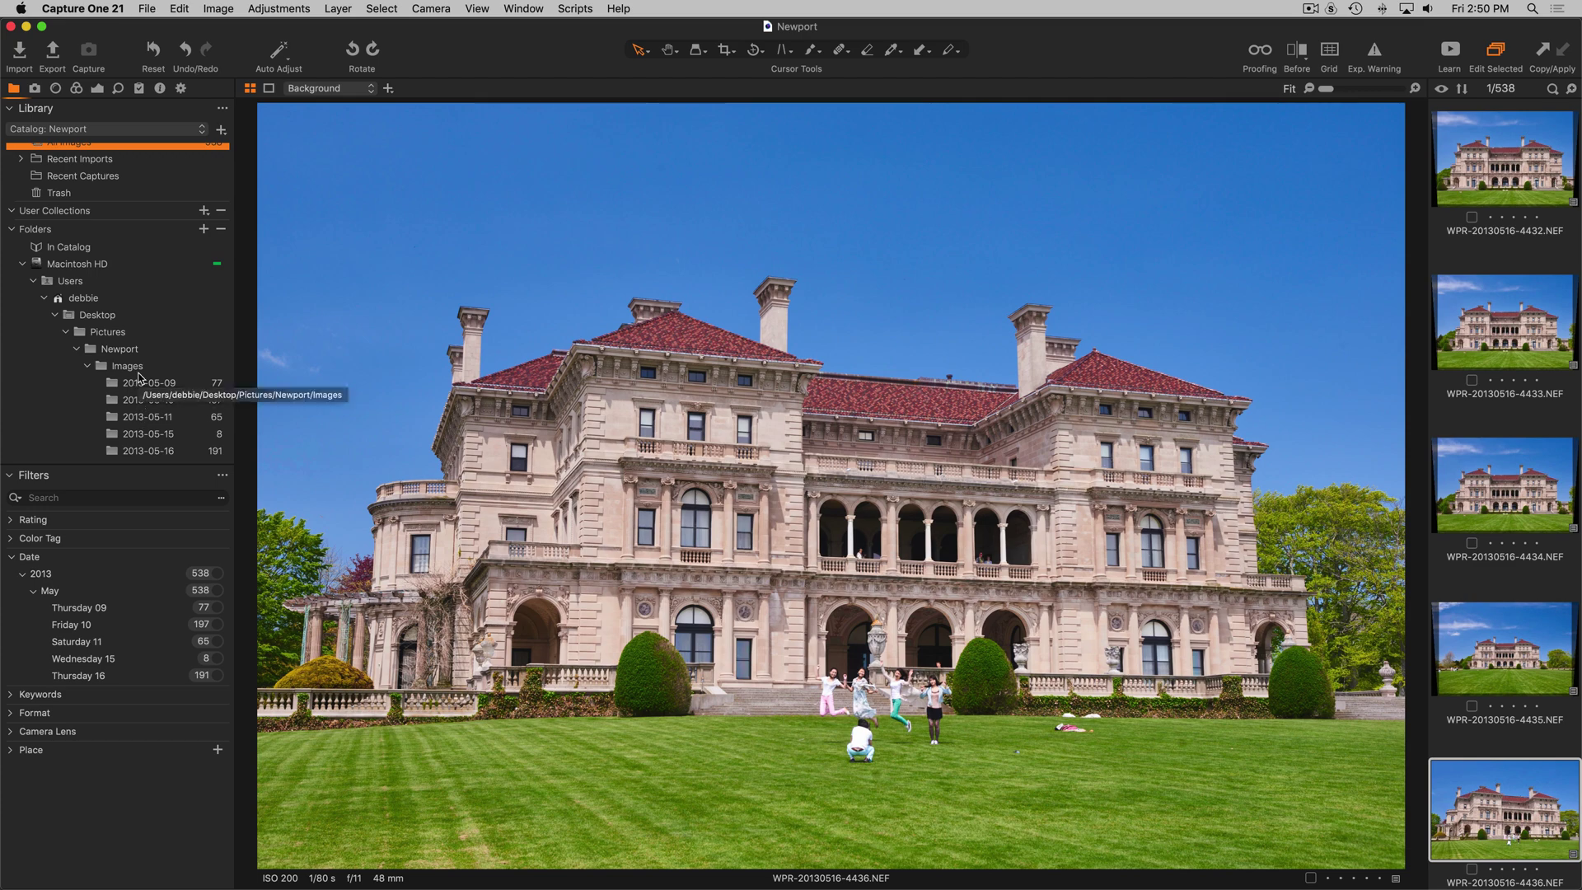
pyautogui.scroll(2, 115, 247)
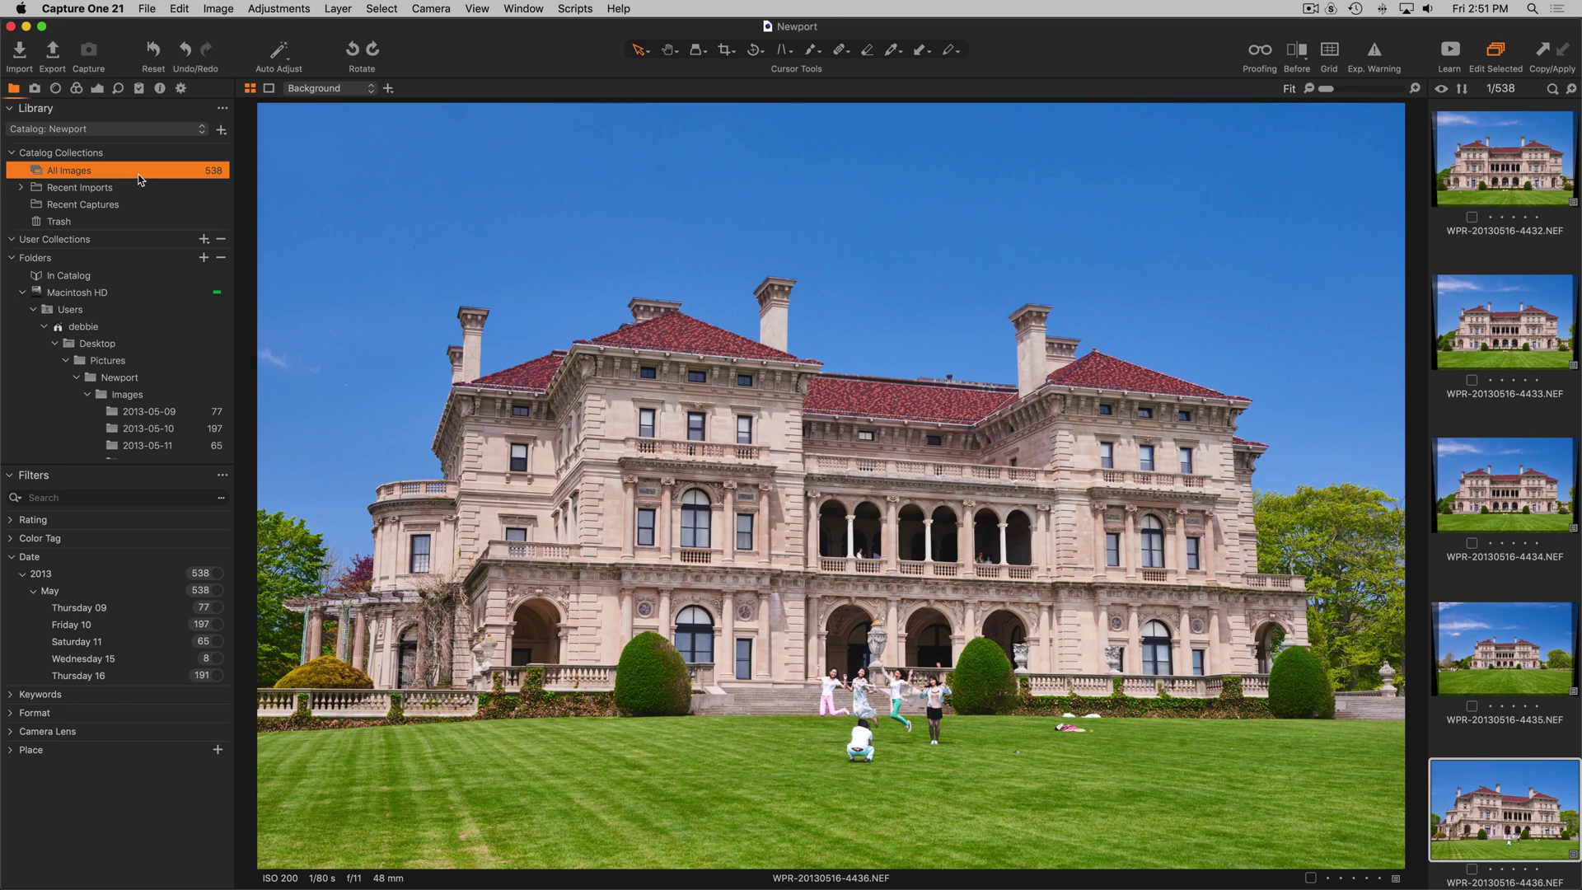
# Close the Newport catalog and create a blank catalog named TravelPictures in the Desktop's Pictures folder
pyautogui.press('super+shift+i')
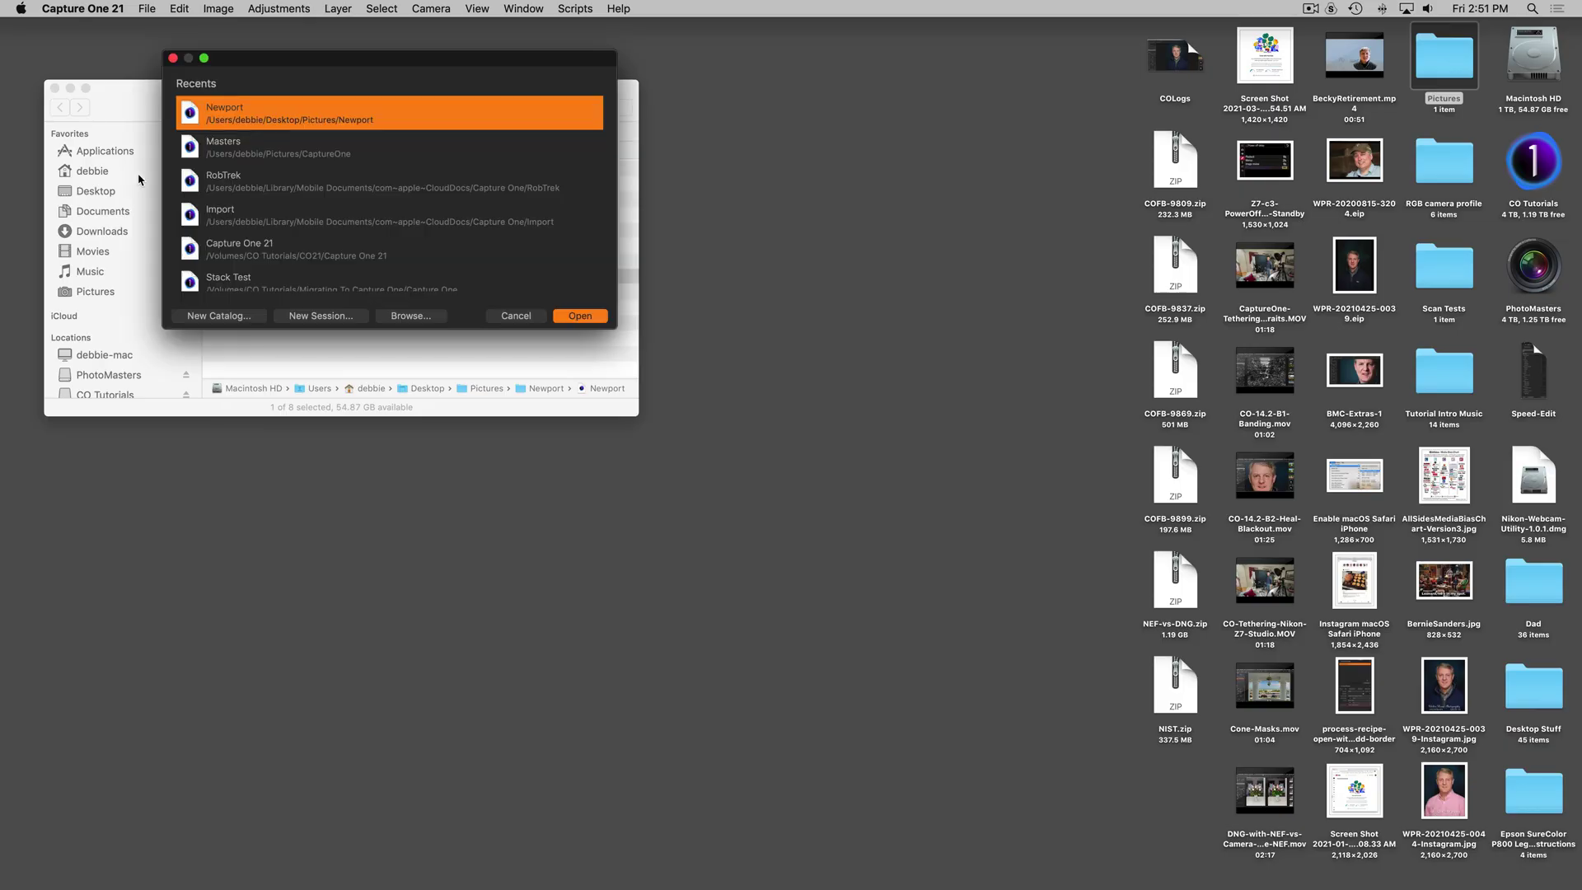
pyautogui.click(227, 319)
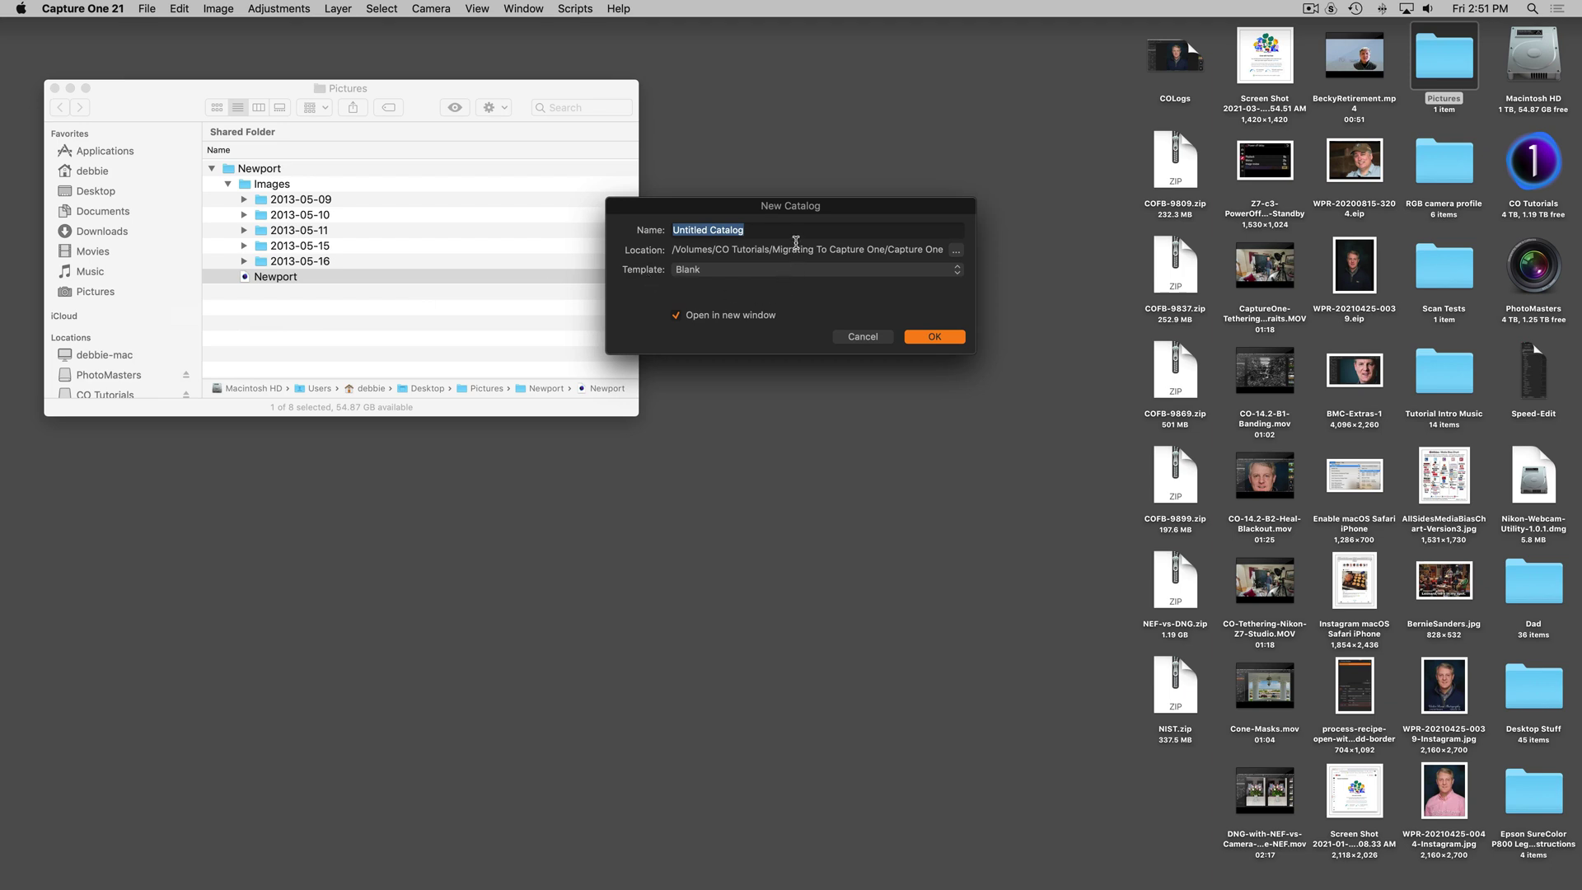
pyautogui.write('TravelPictures')
pyautogui.click(956, 250)
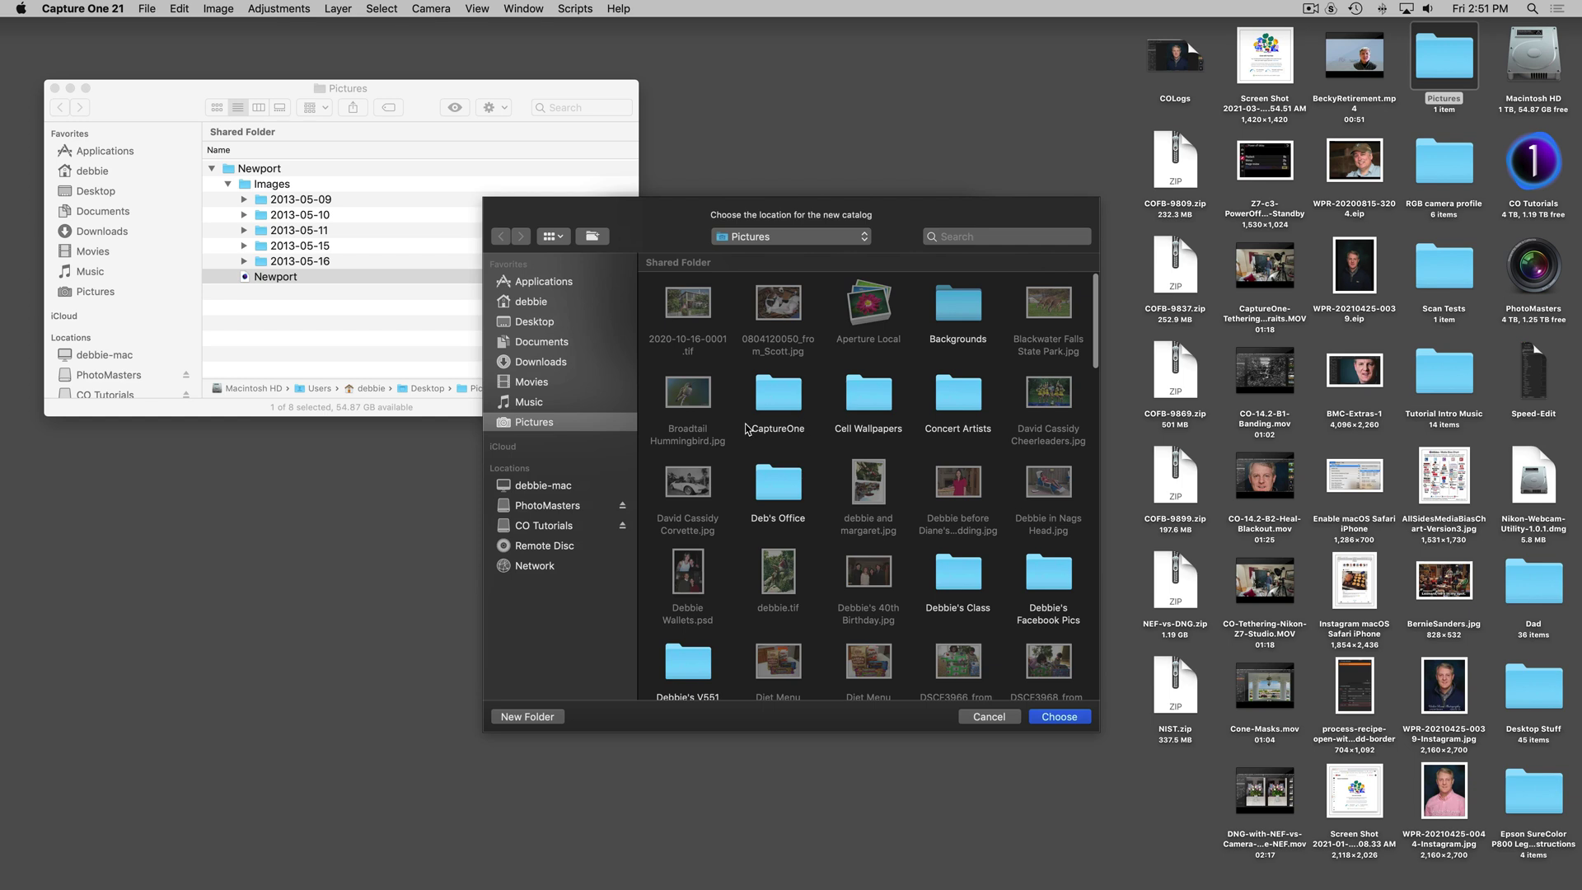
pyautogui.click(584, 323)
pyautogui.scroll(-3, 986, 525)
pyautogui.scroll(-2, 986, 525)
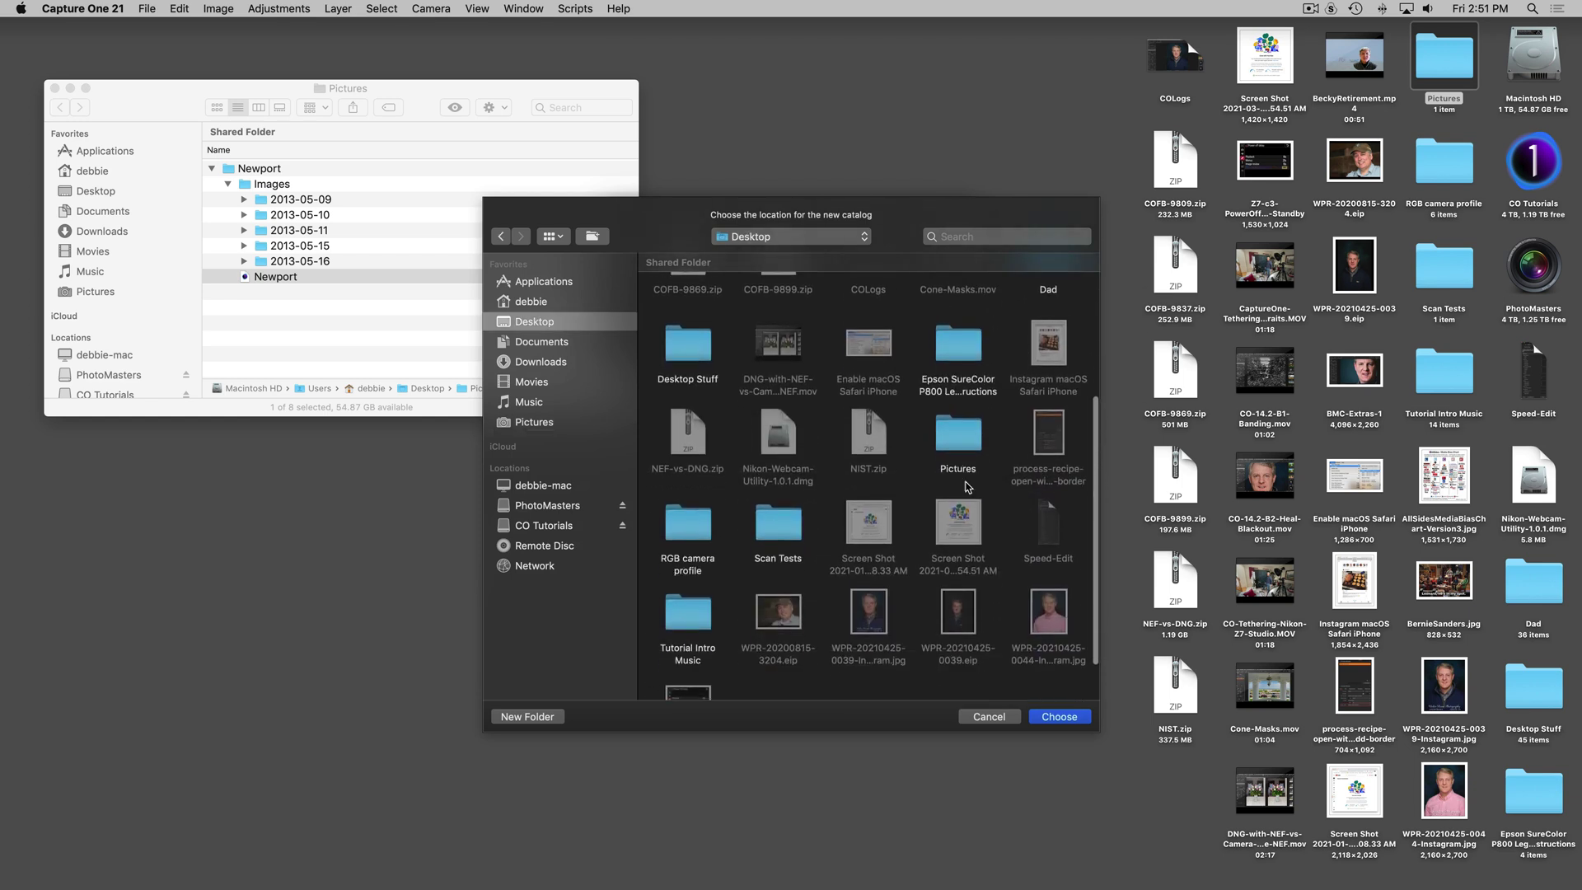
pyautogui.doubleClick(958, 424)
pyautogui.click(1056, 716)
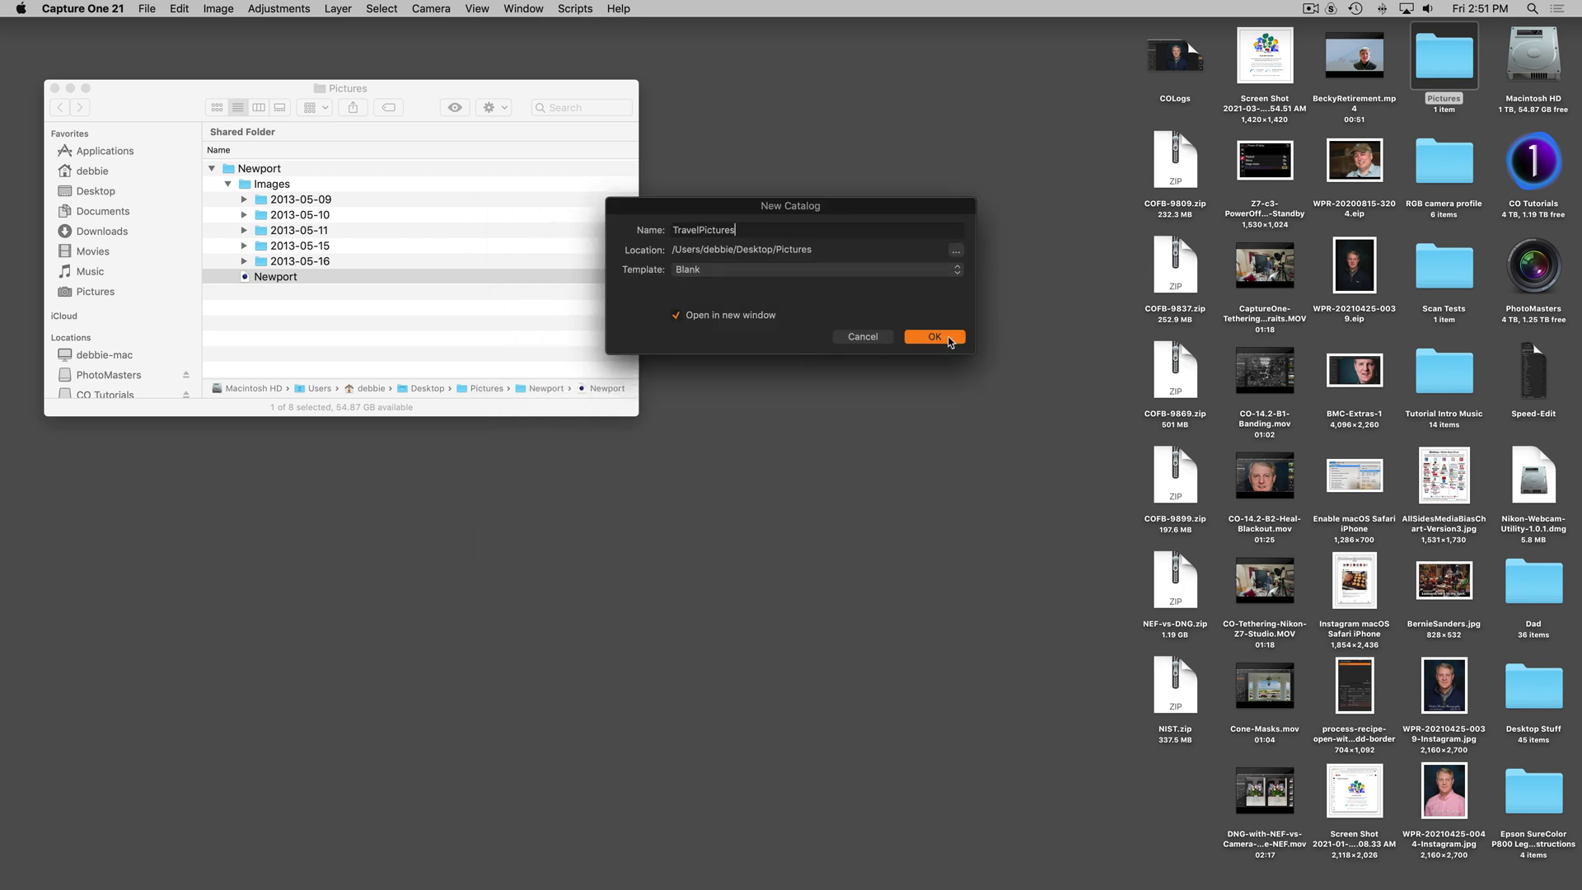
pyautogui.click(934, 336)
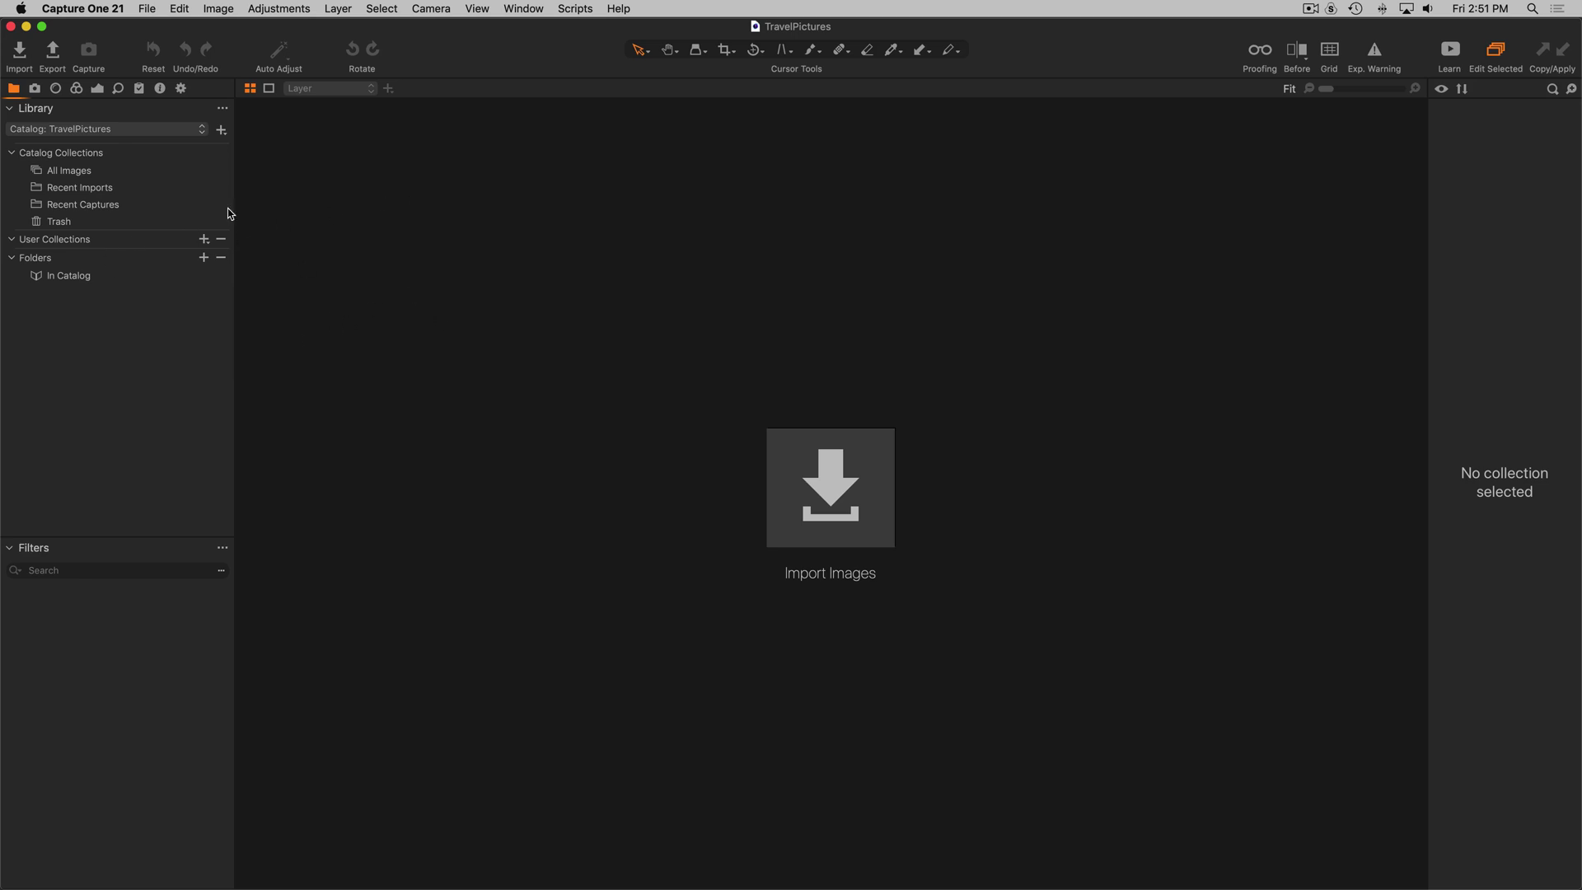
# Import the Newport Capture One catalog from the Pictures/Newport folder into the TravelPictures catalog
pyautogui.click(146, 8)
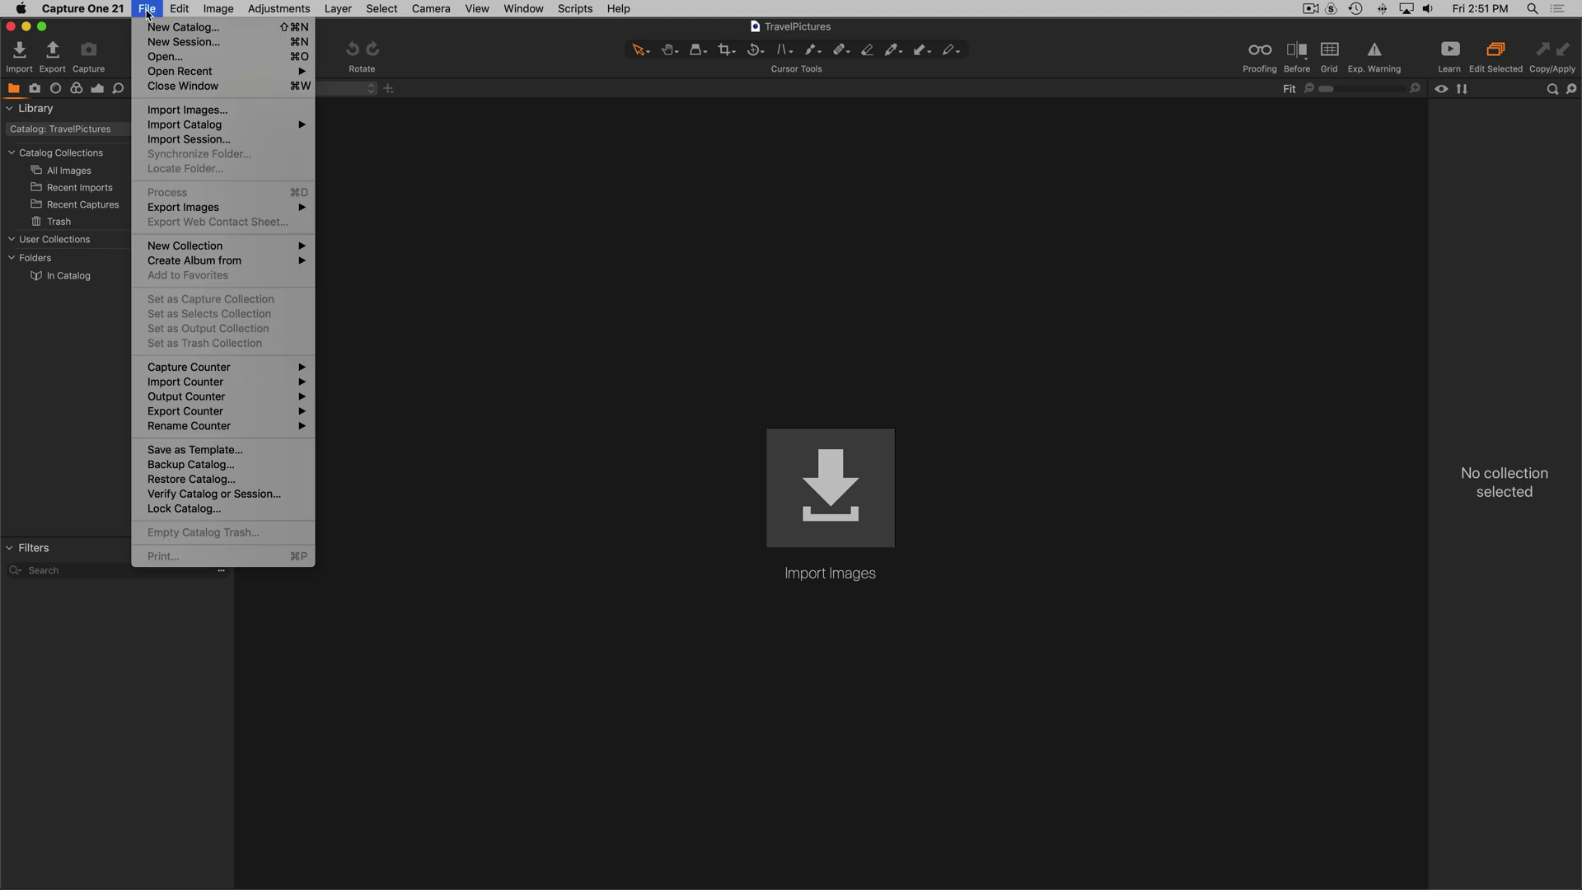
pyautogui.moveTo(170, 130)
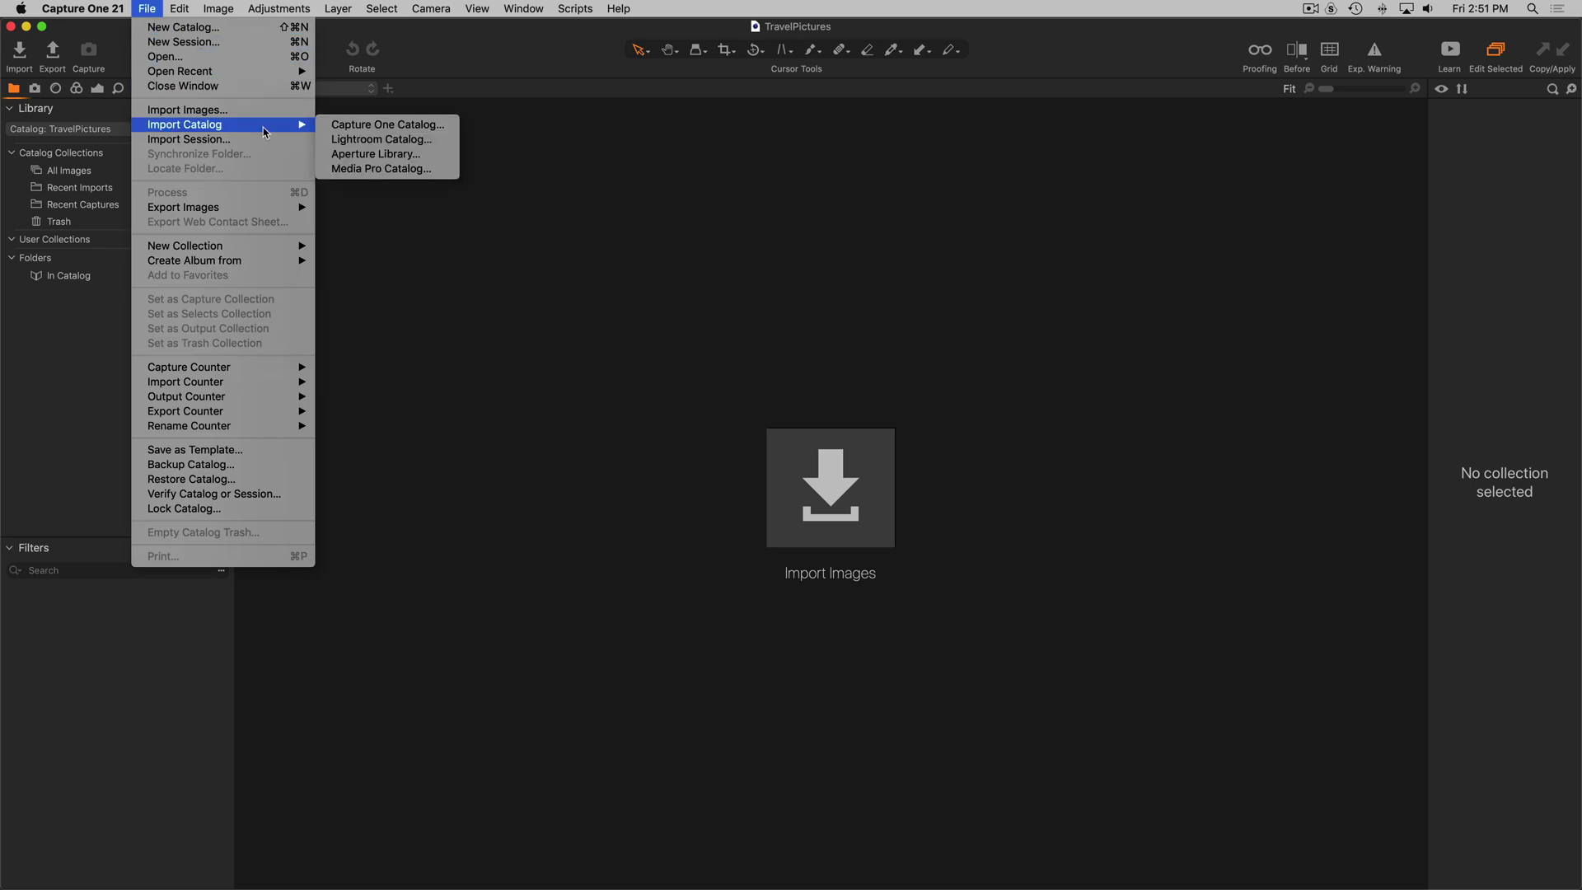
pyautogui.click(379, 124)
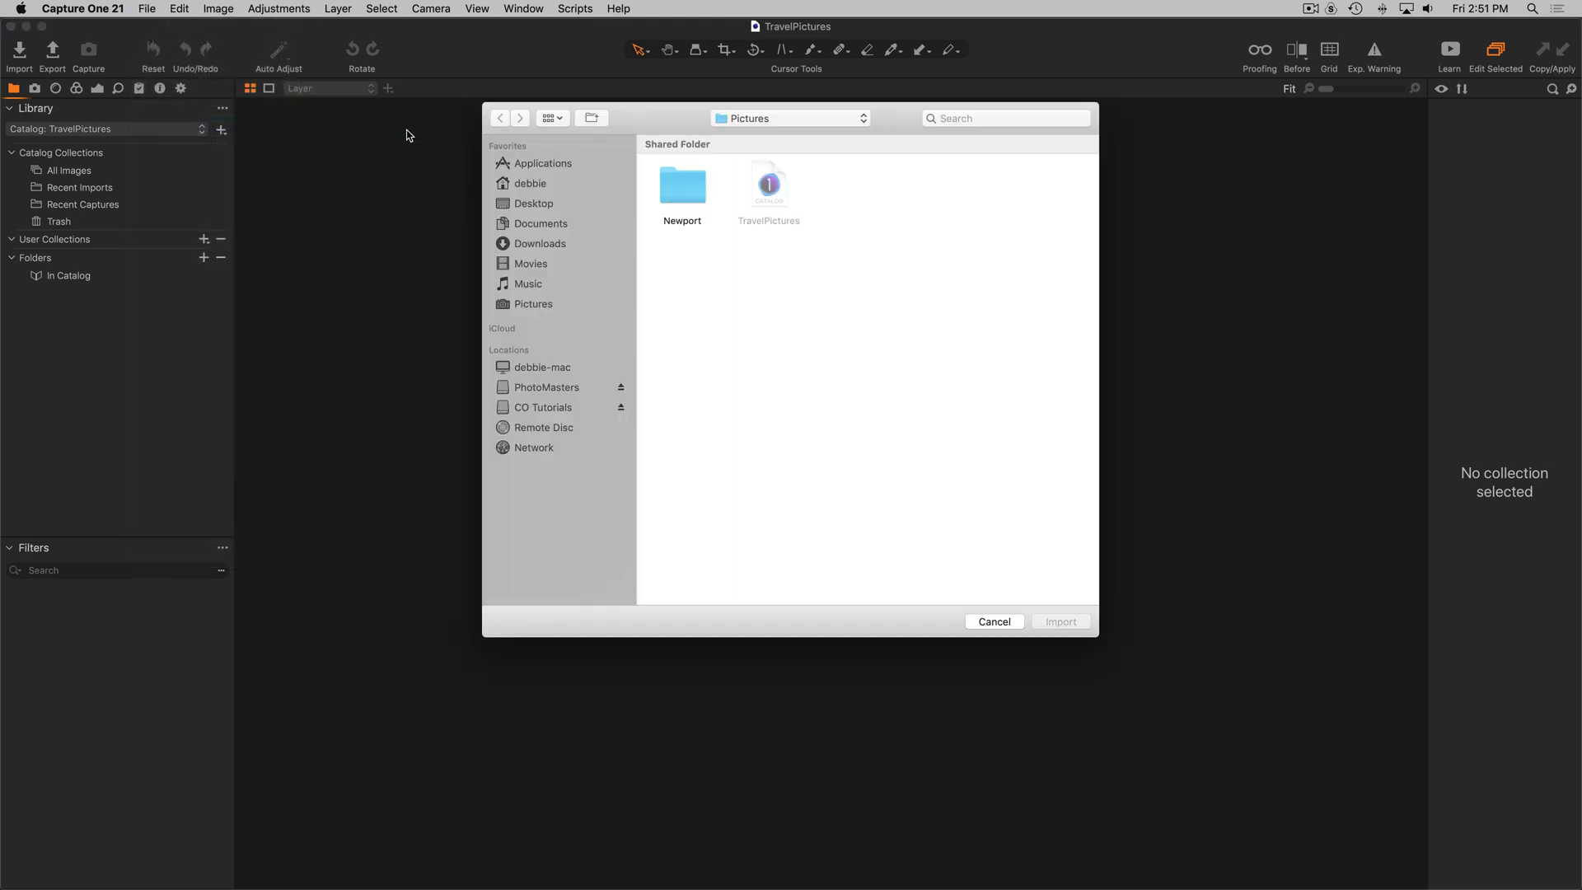
pyautogui.click(775, 120)
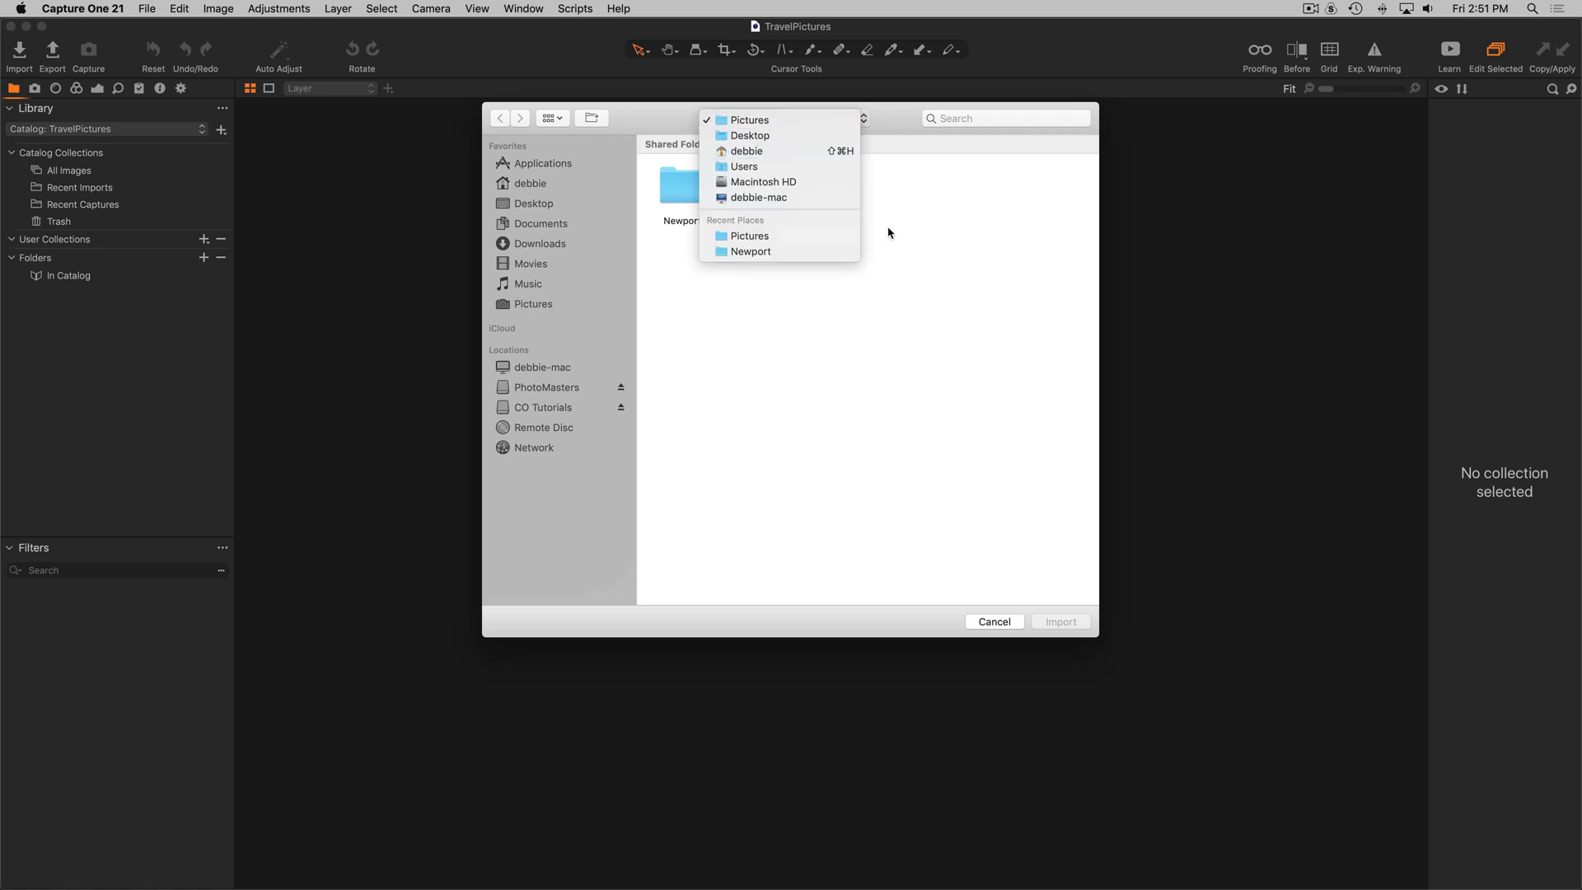
pyautogui.click(750, 251)
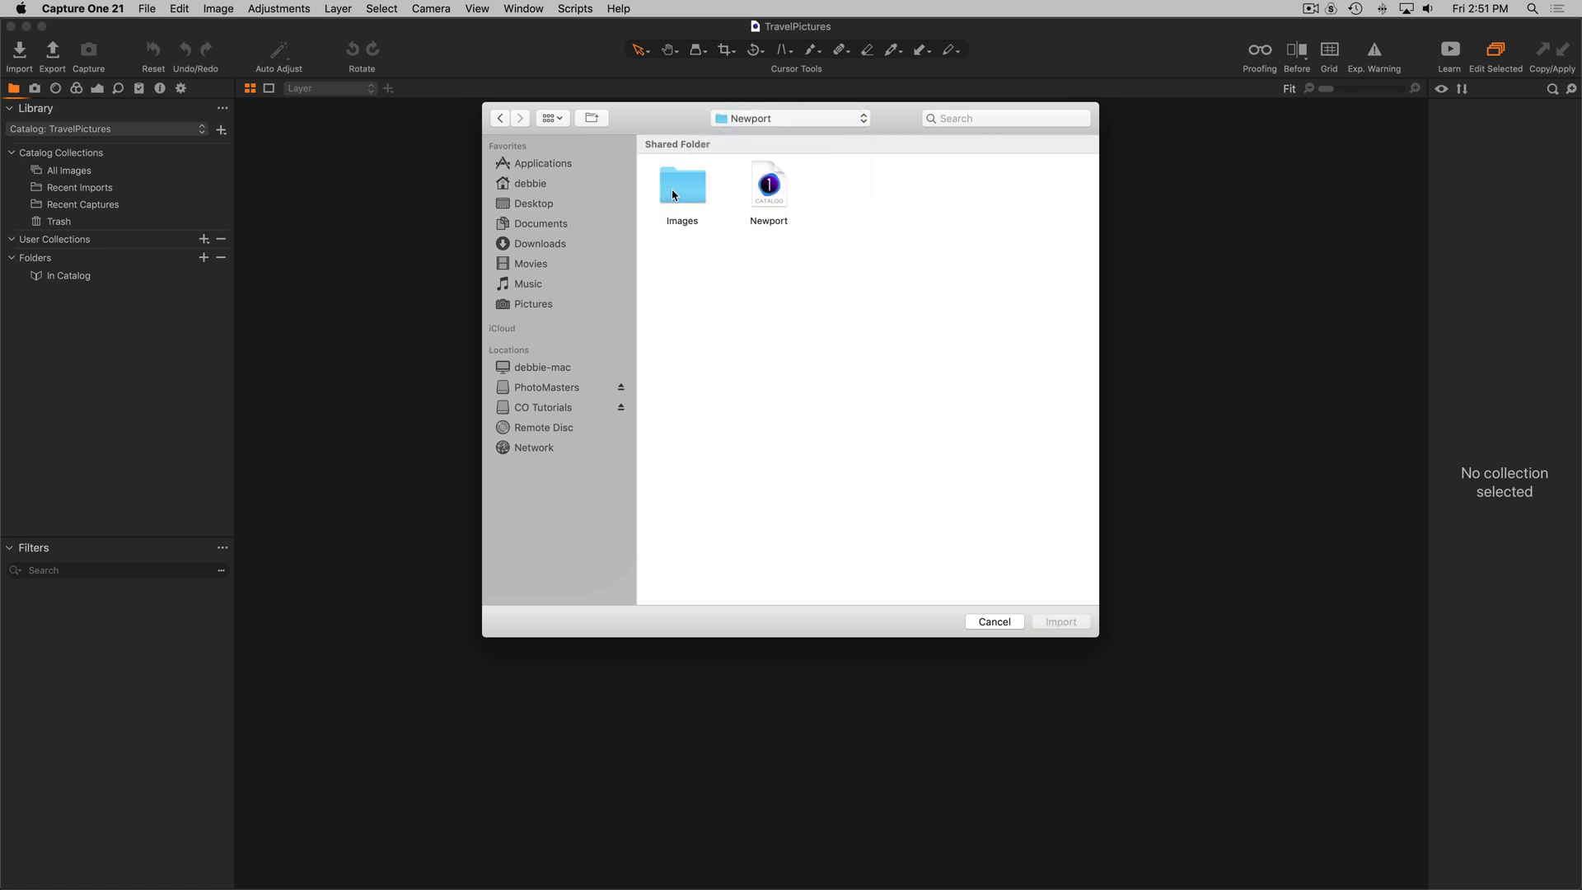
pyautogui.click(771, 194)
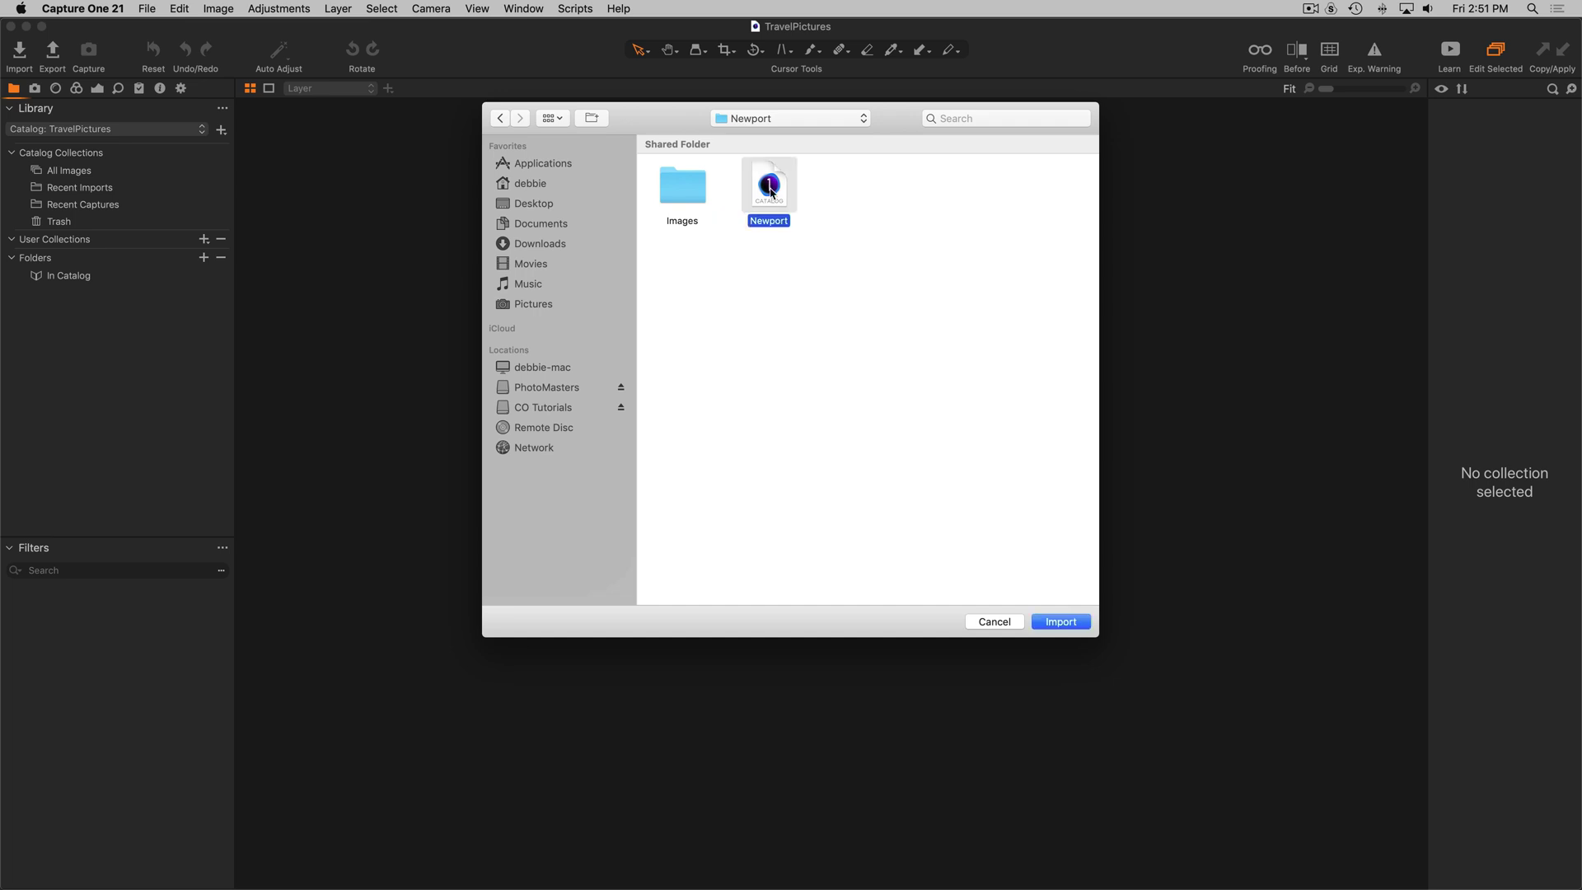
pyautogui.click(1059, 621)
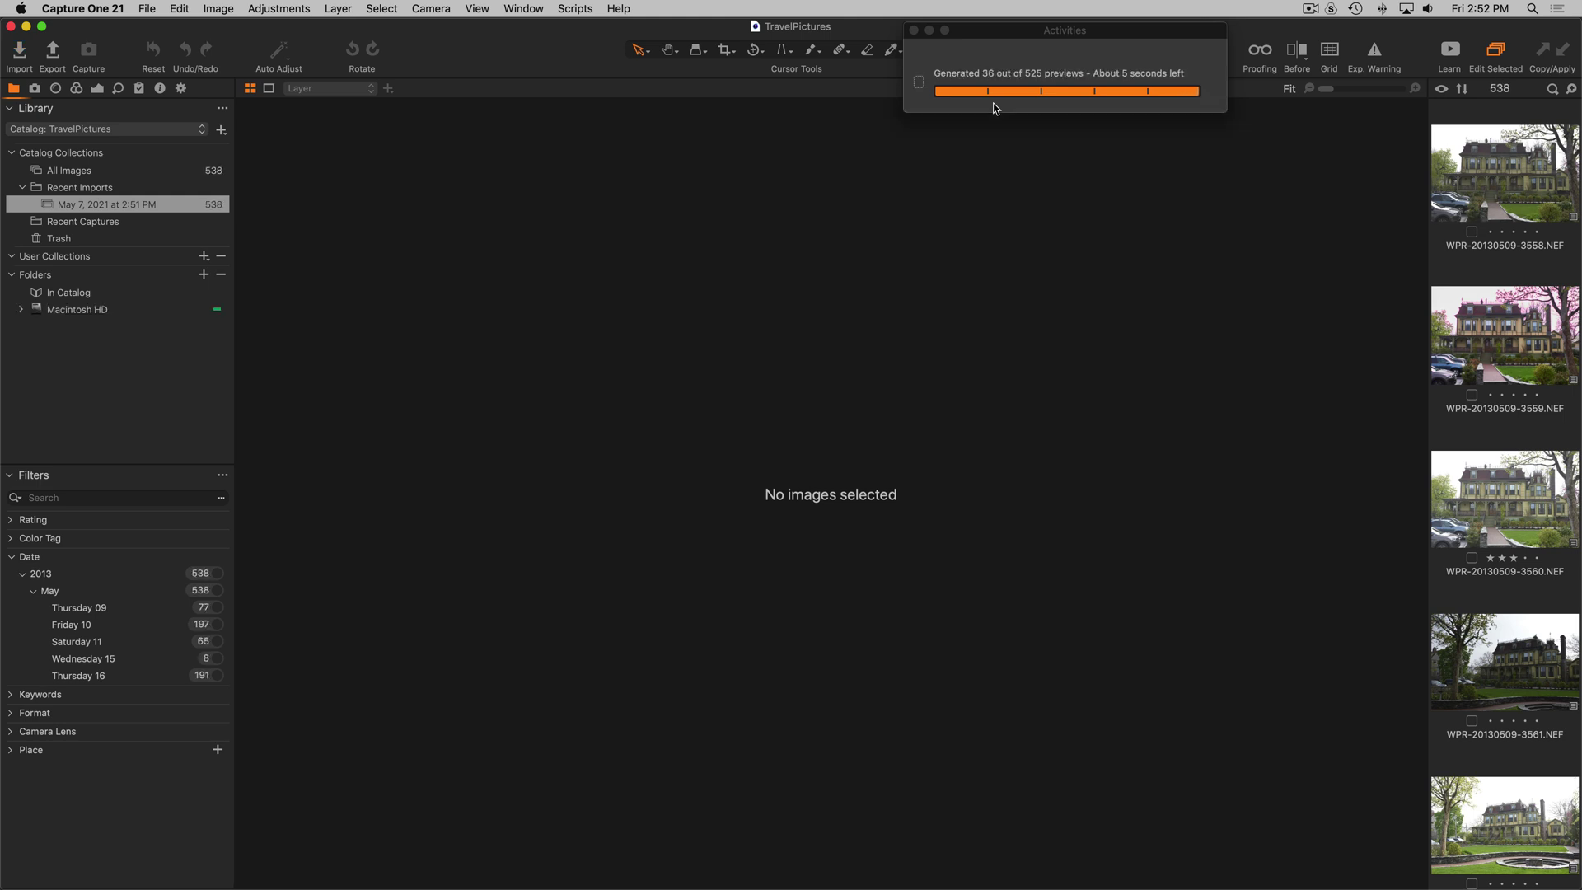
# Browse the imported images' thumbnails to check that they and their previews are present
pyautogui.scroll(-1, 1522, 333)
pyautogui.scroll(-20, 1519, 329)
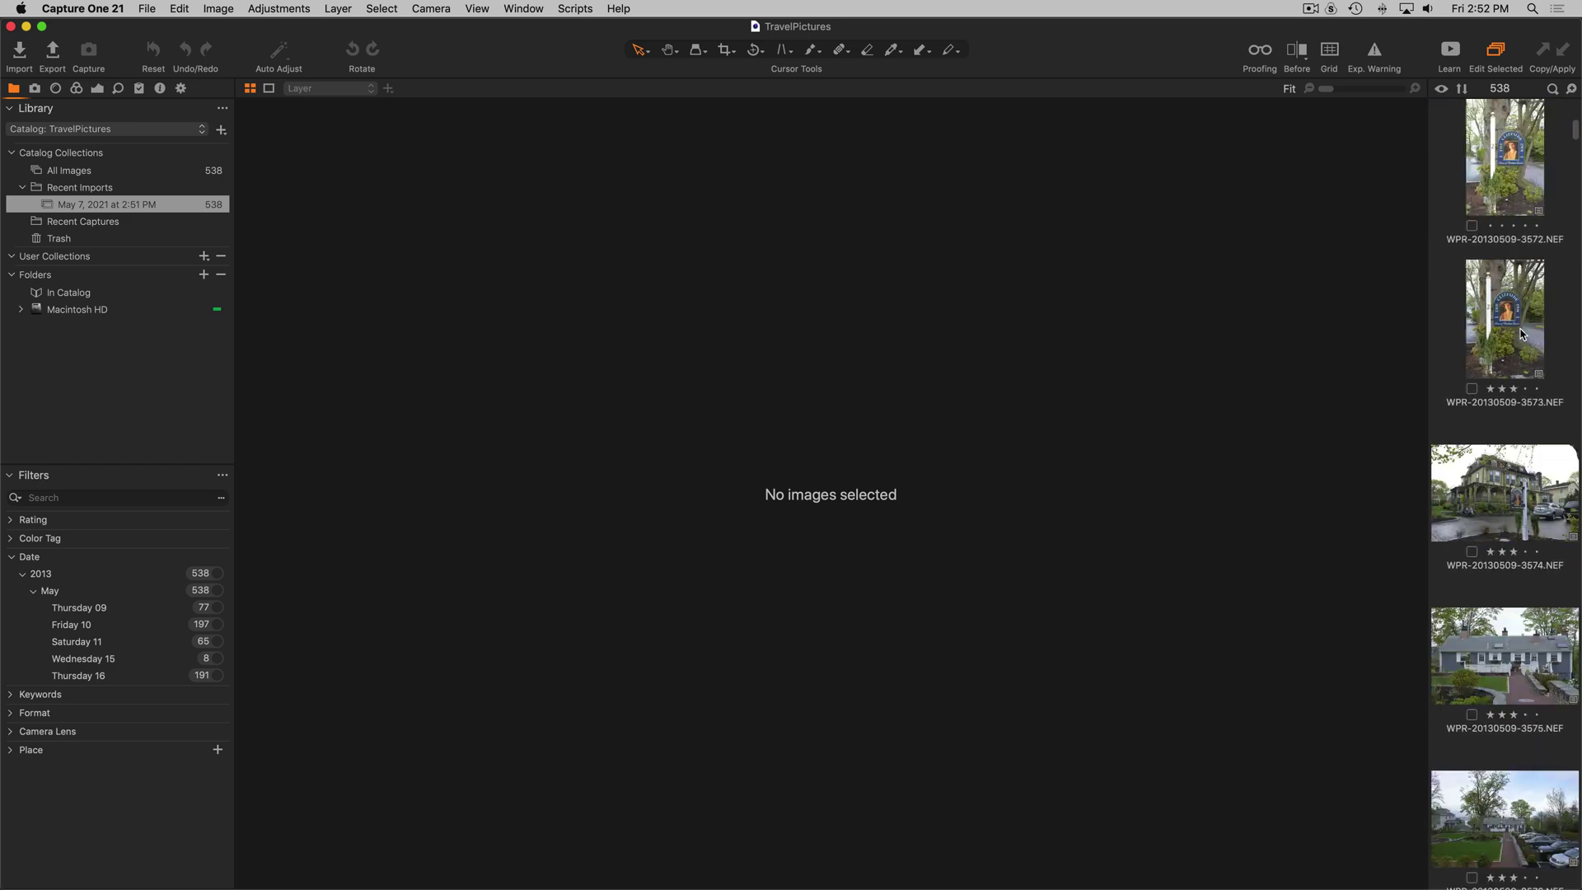
pyautogui.scroll(-20, 1520, 333)
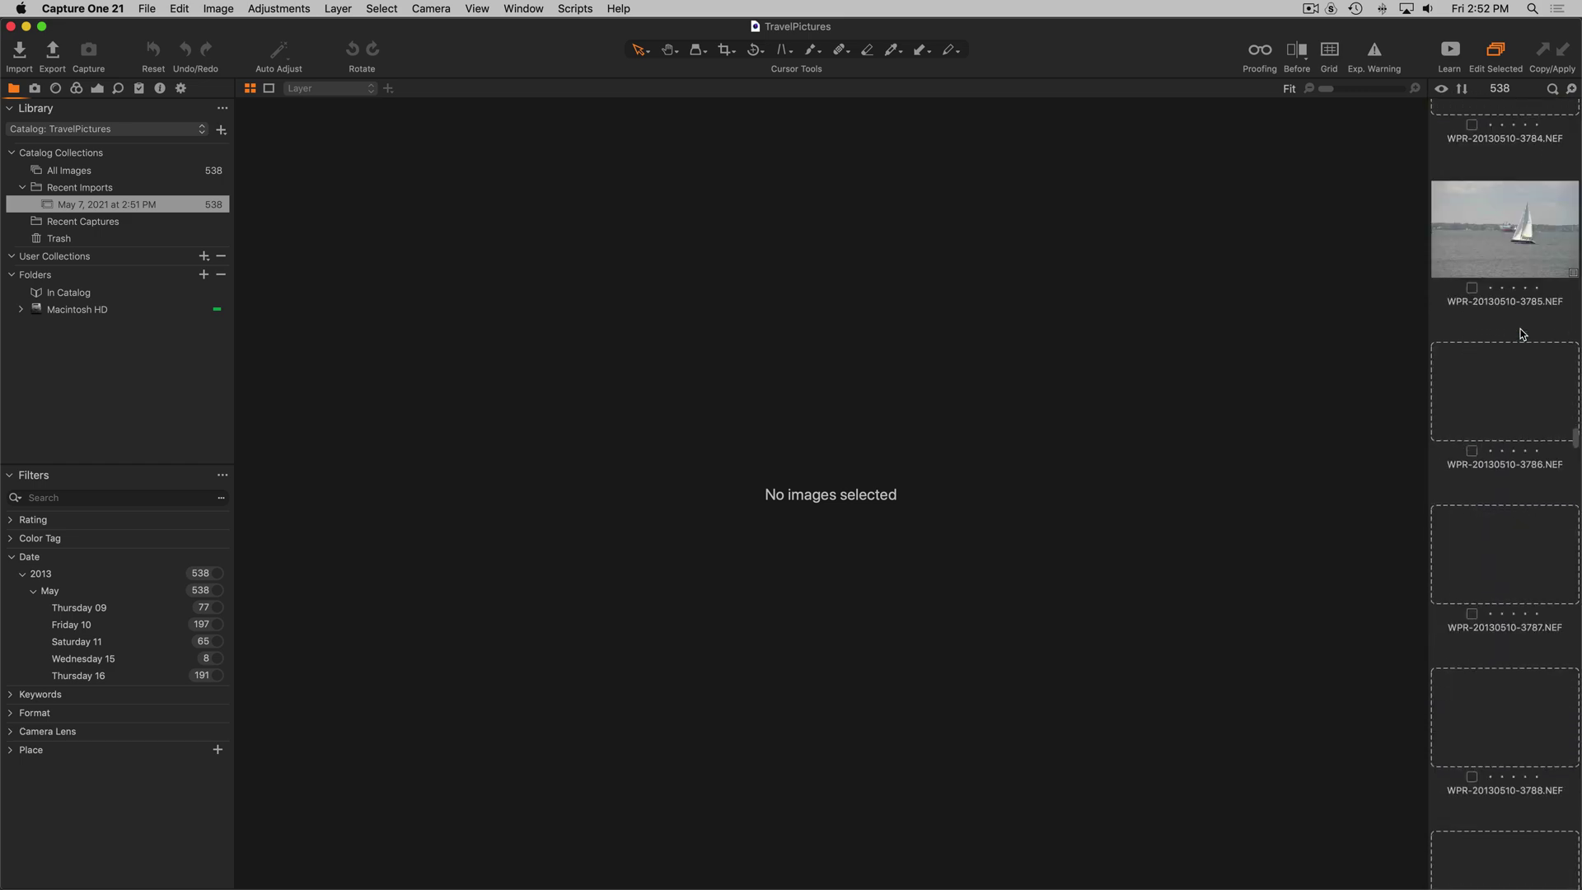
pyautogui.scroll(-20, 1521, 334)
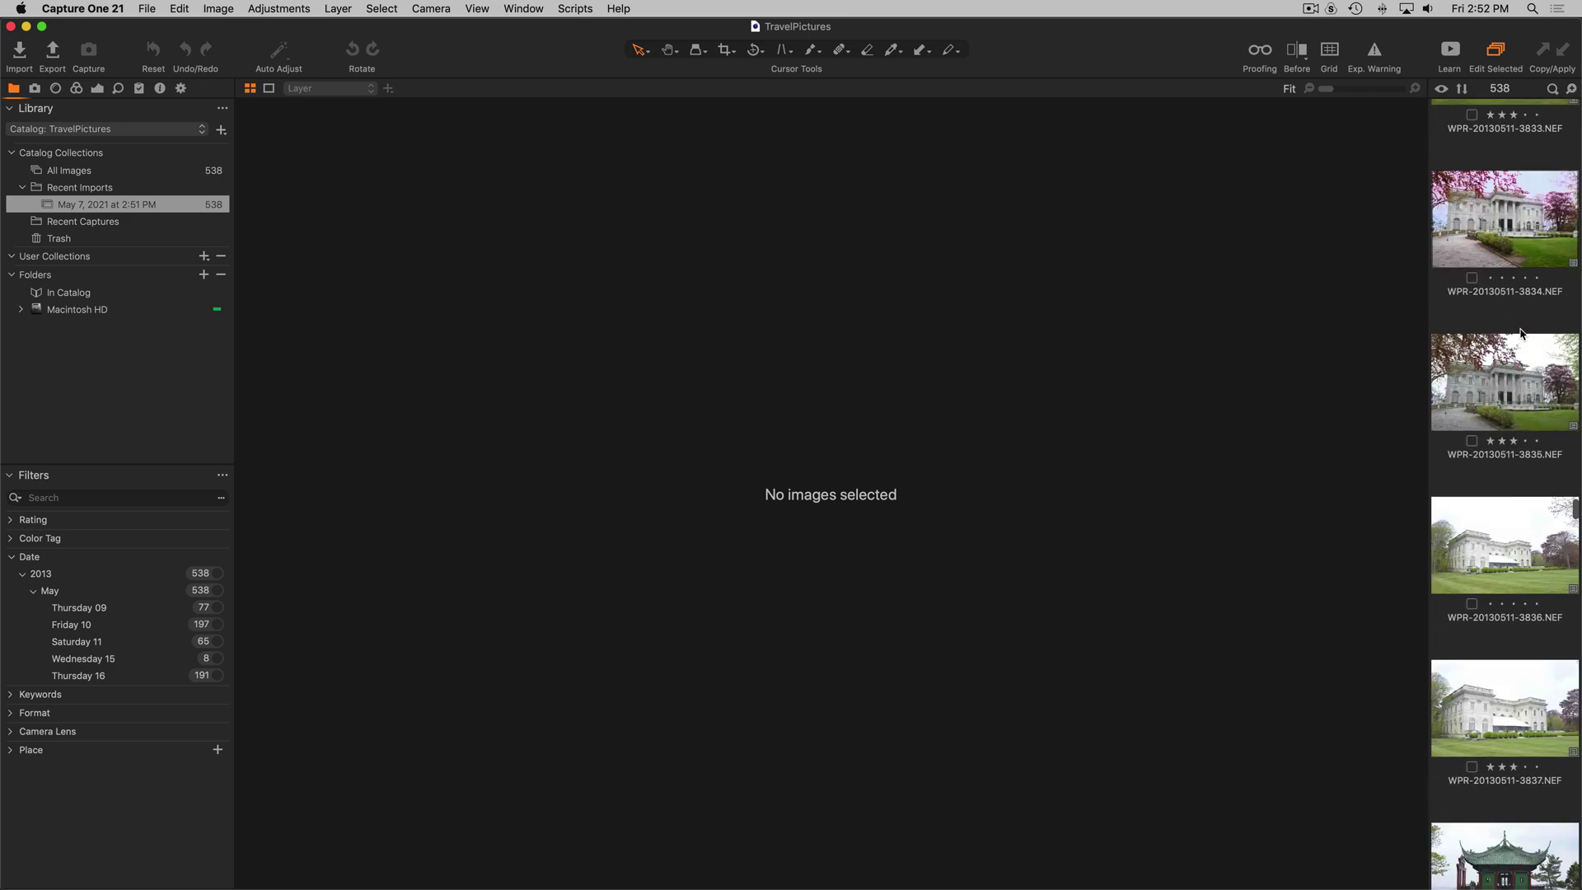
pyautogui.scroll(-15, 1521, 334)
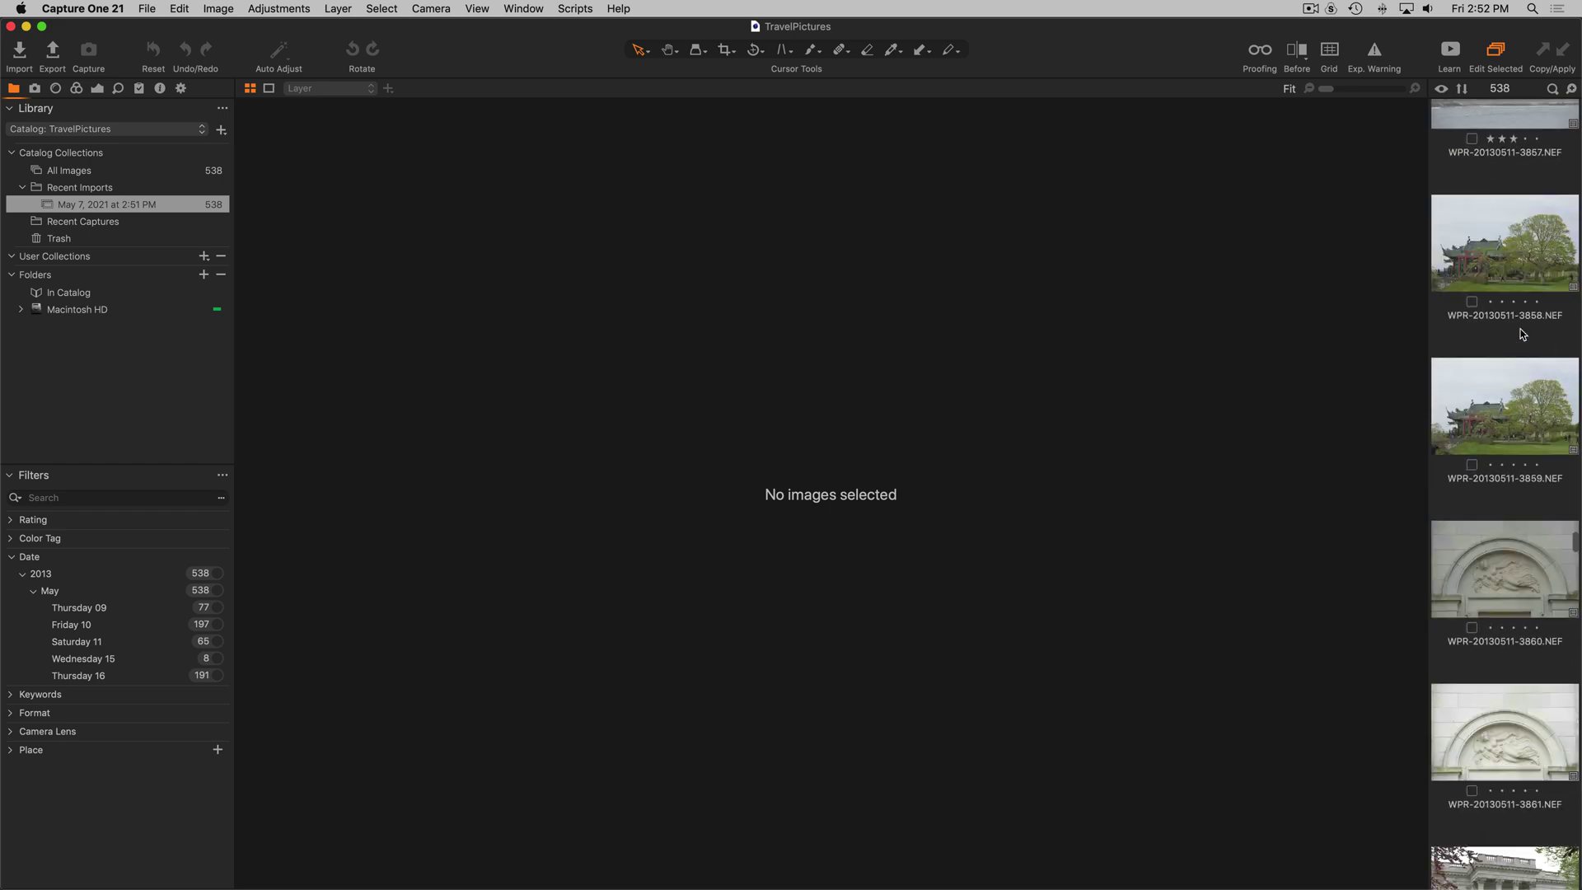
# Display image WPR-20130516-4436.NEF in the viewer and look through the neighbouring thumbnails of the imported set
pyautogui.scroll(-20, 1521, 334)
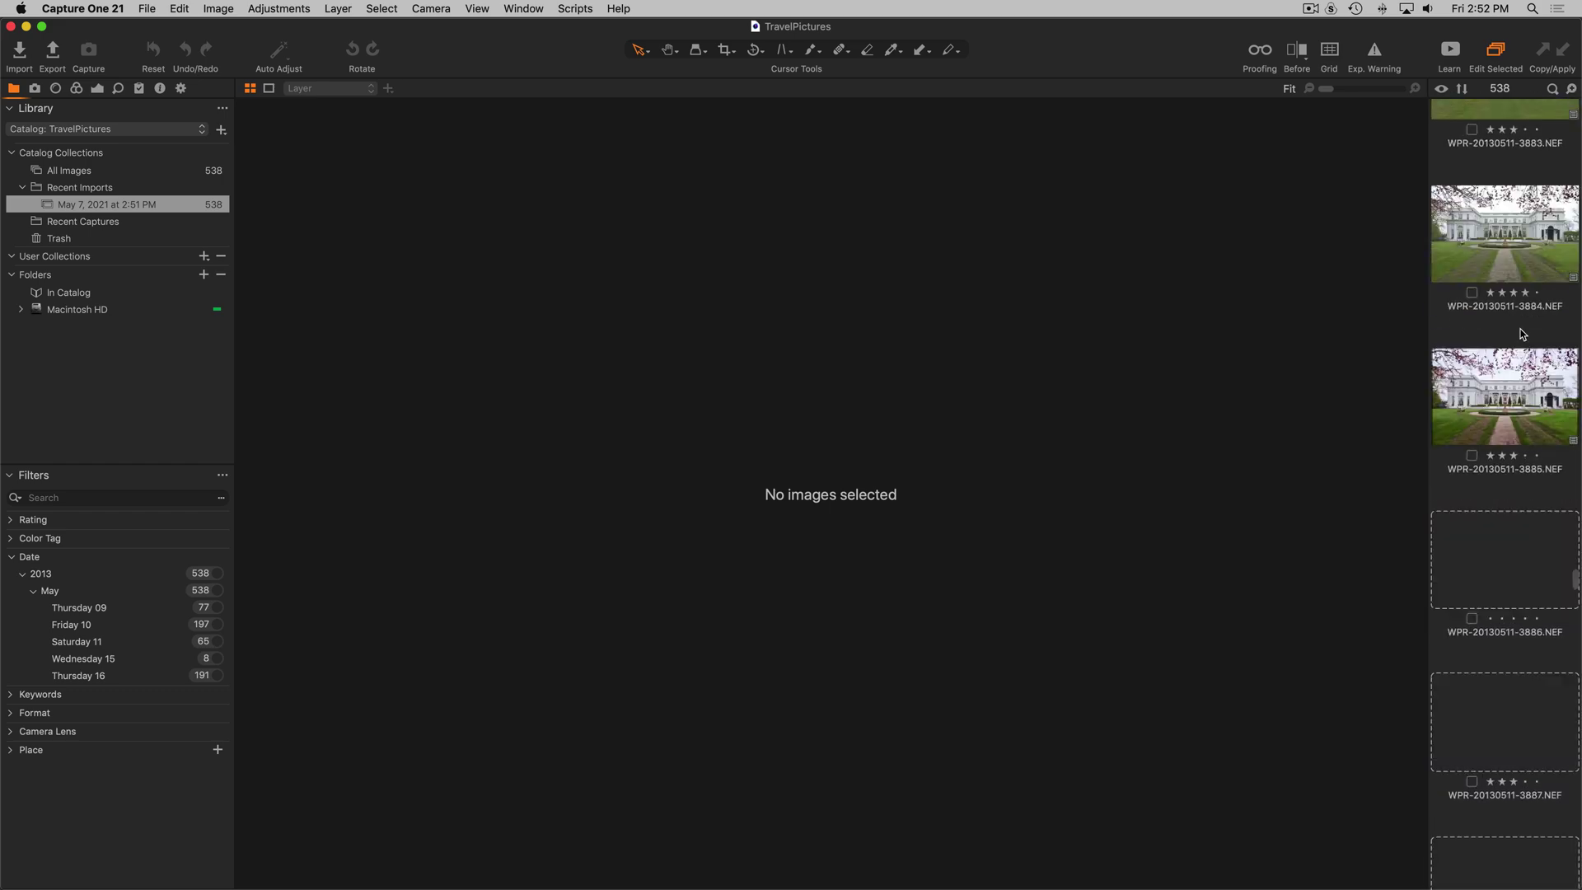
pyautogui.scroll(-15, 1522, 334)
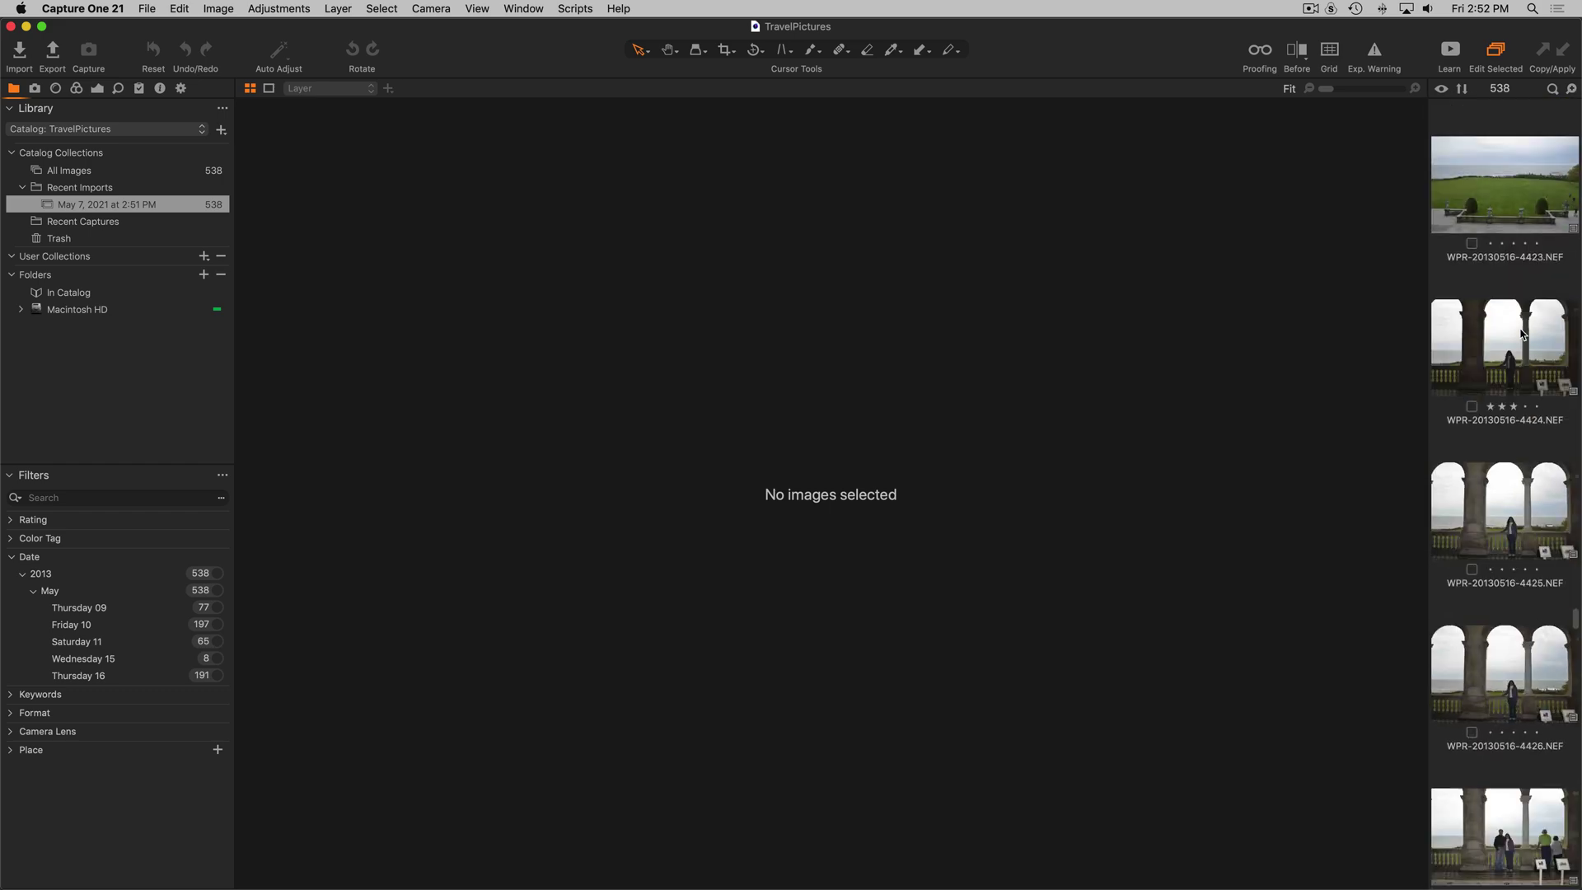
pyautogui.scroll(-5, 1522, 333)
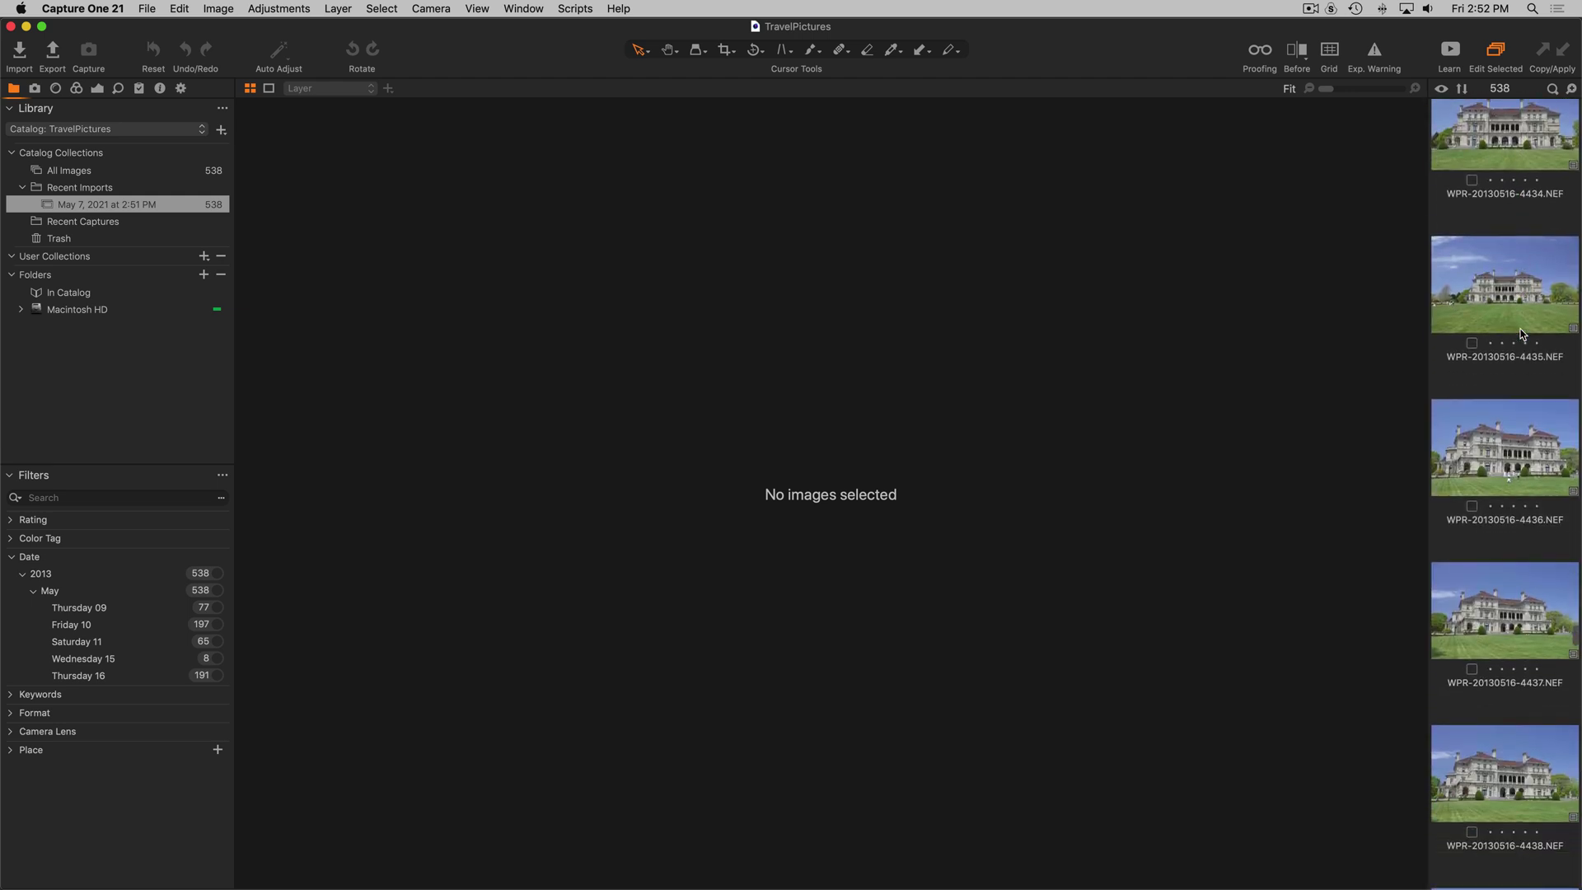
pyautogui.click(1504, 447)
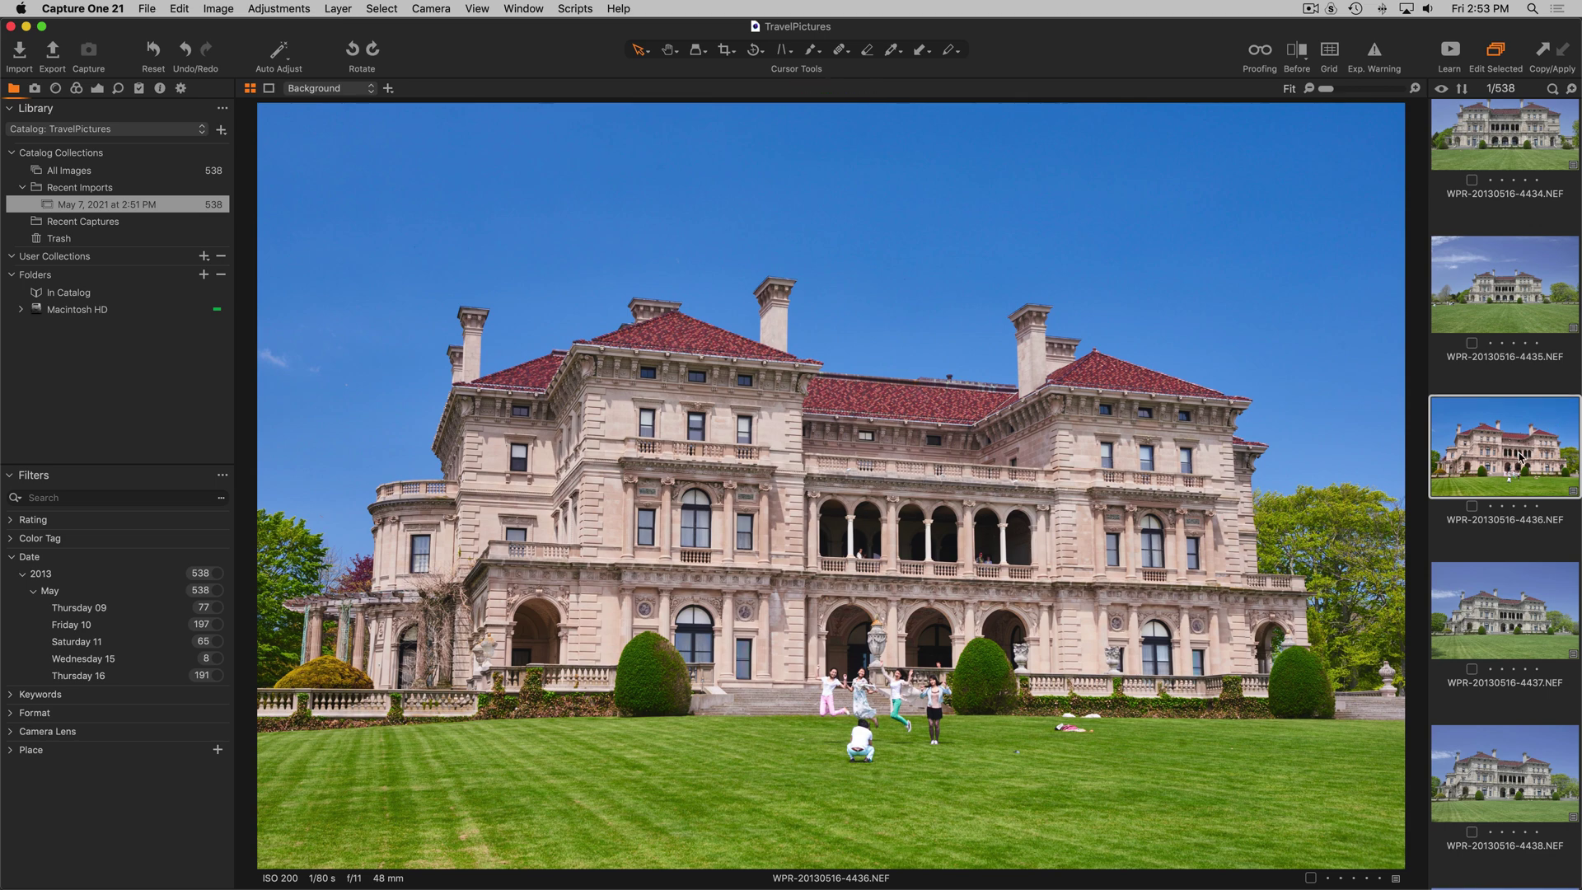
pyautogui.scroll(-8, 1520, 455)
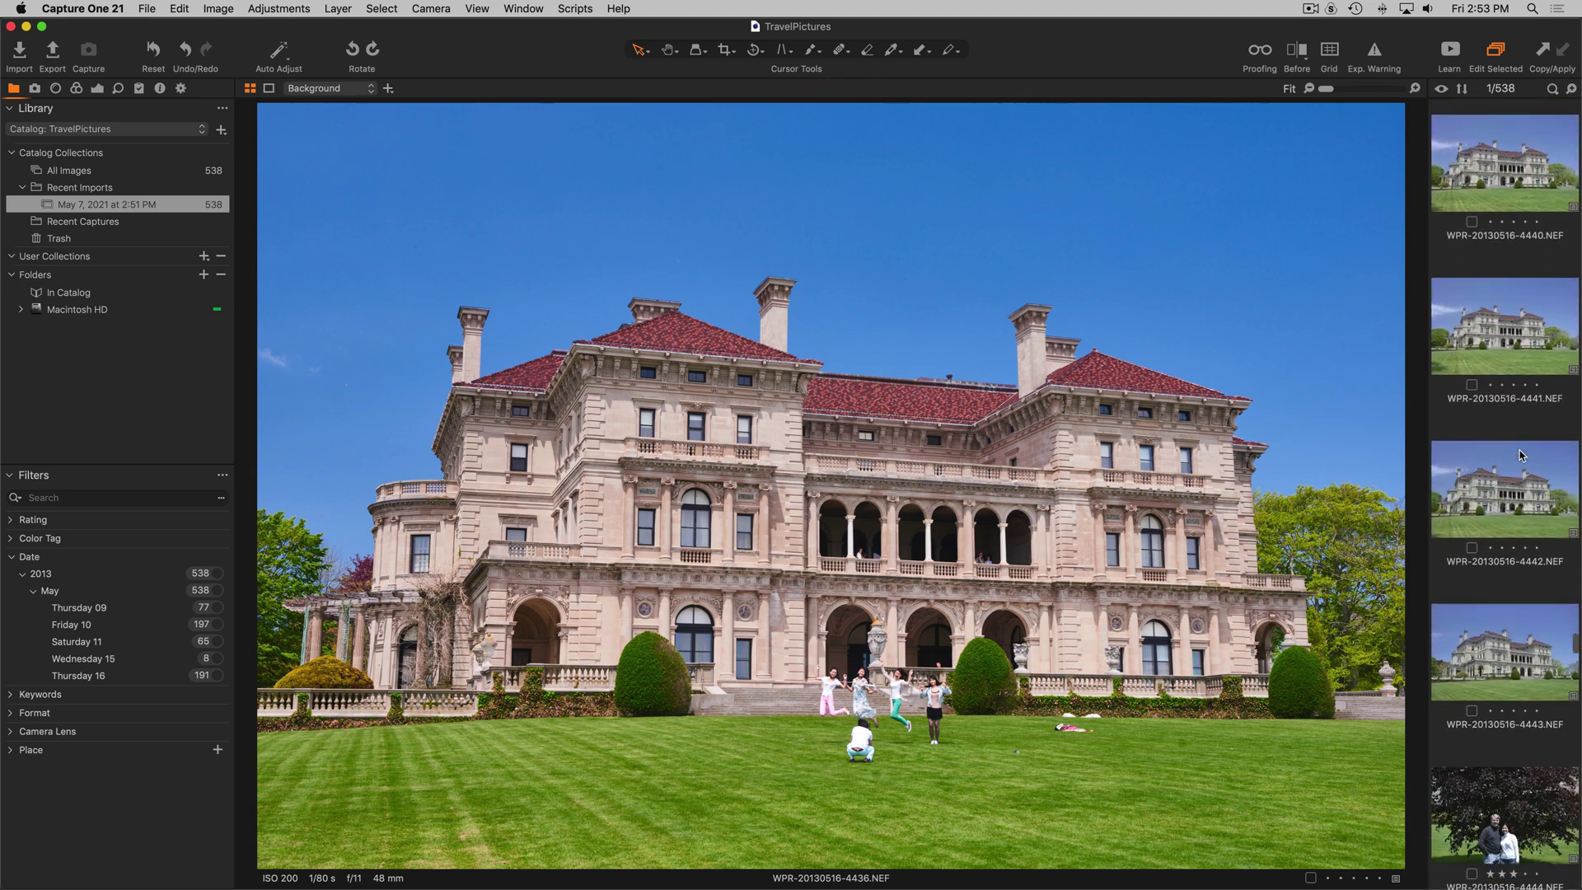
pyautogui.scroll(-3, 1520, 455)
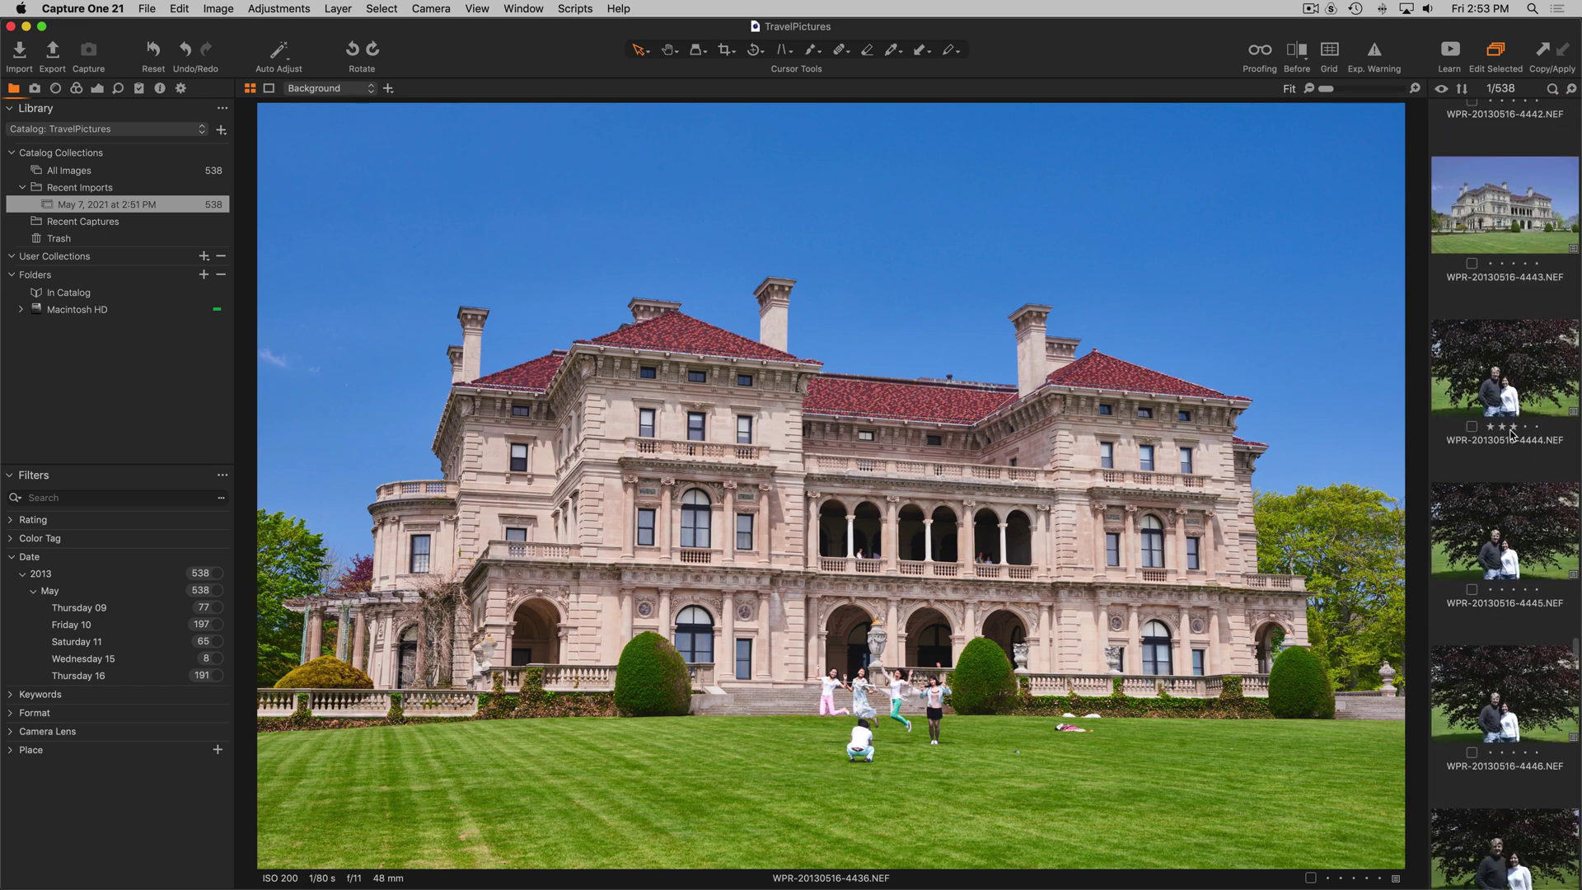
pyautogui.scroll(6, 1512, 434)
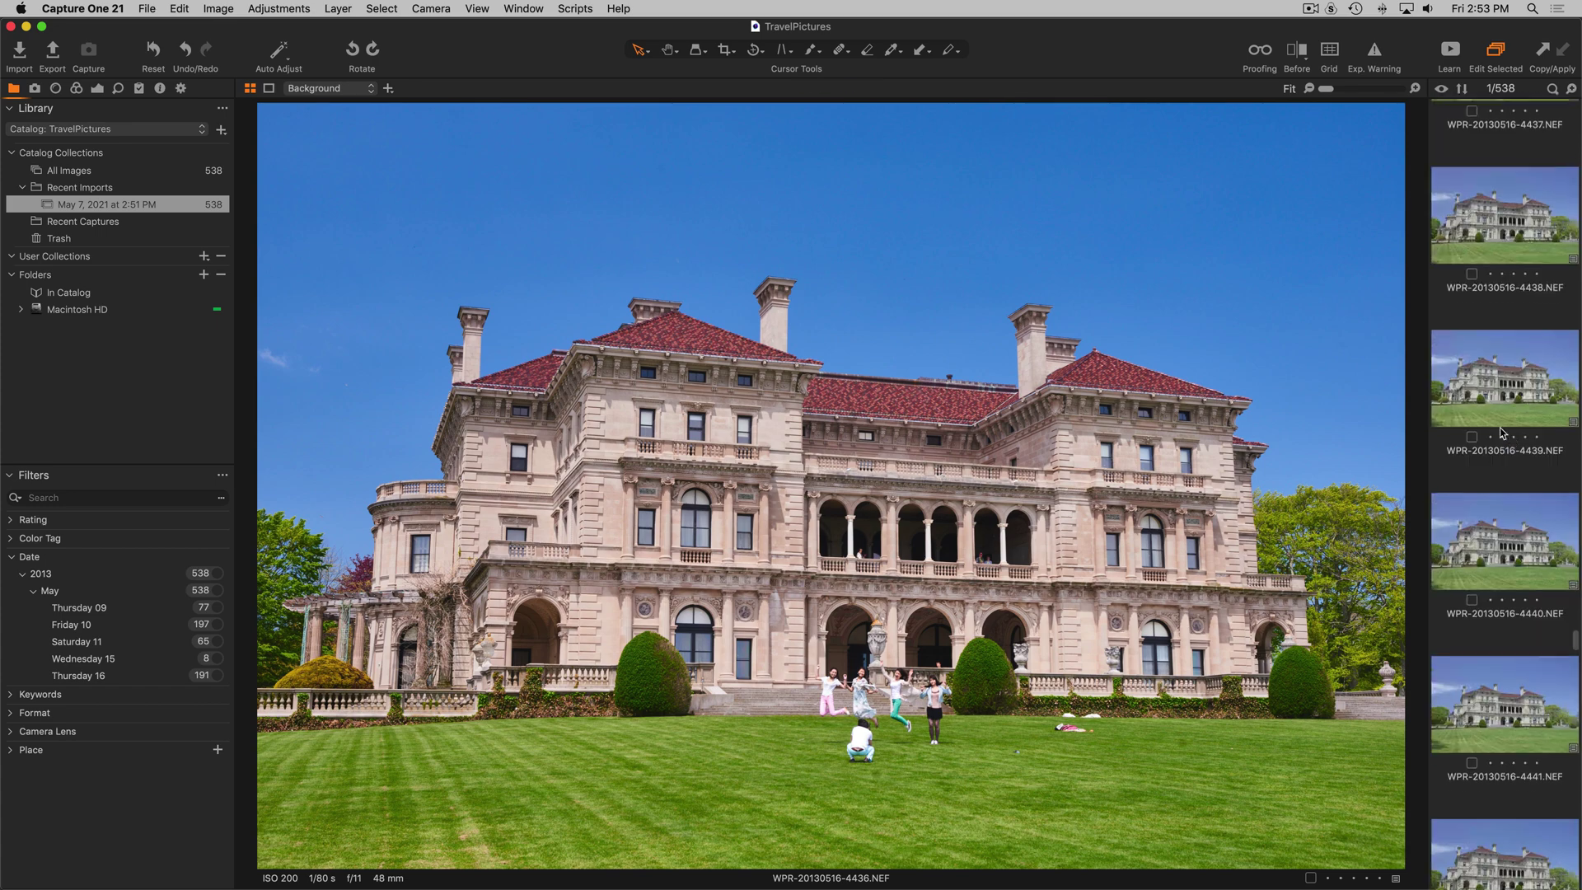
# Examine the metadata of the selected image, from the basic and vendor data to the IPTC fields, and its keywords
pyautogui.click(160, 88)
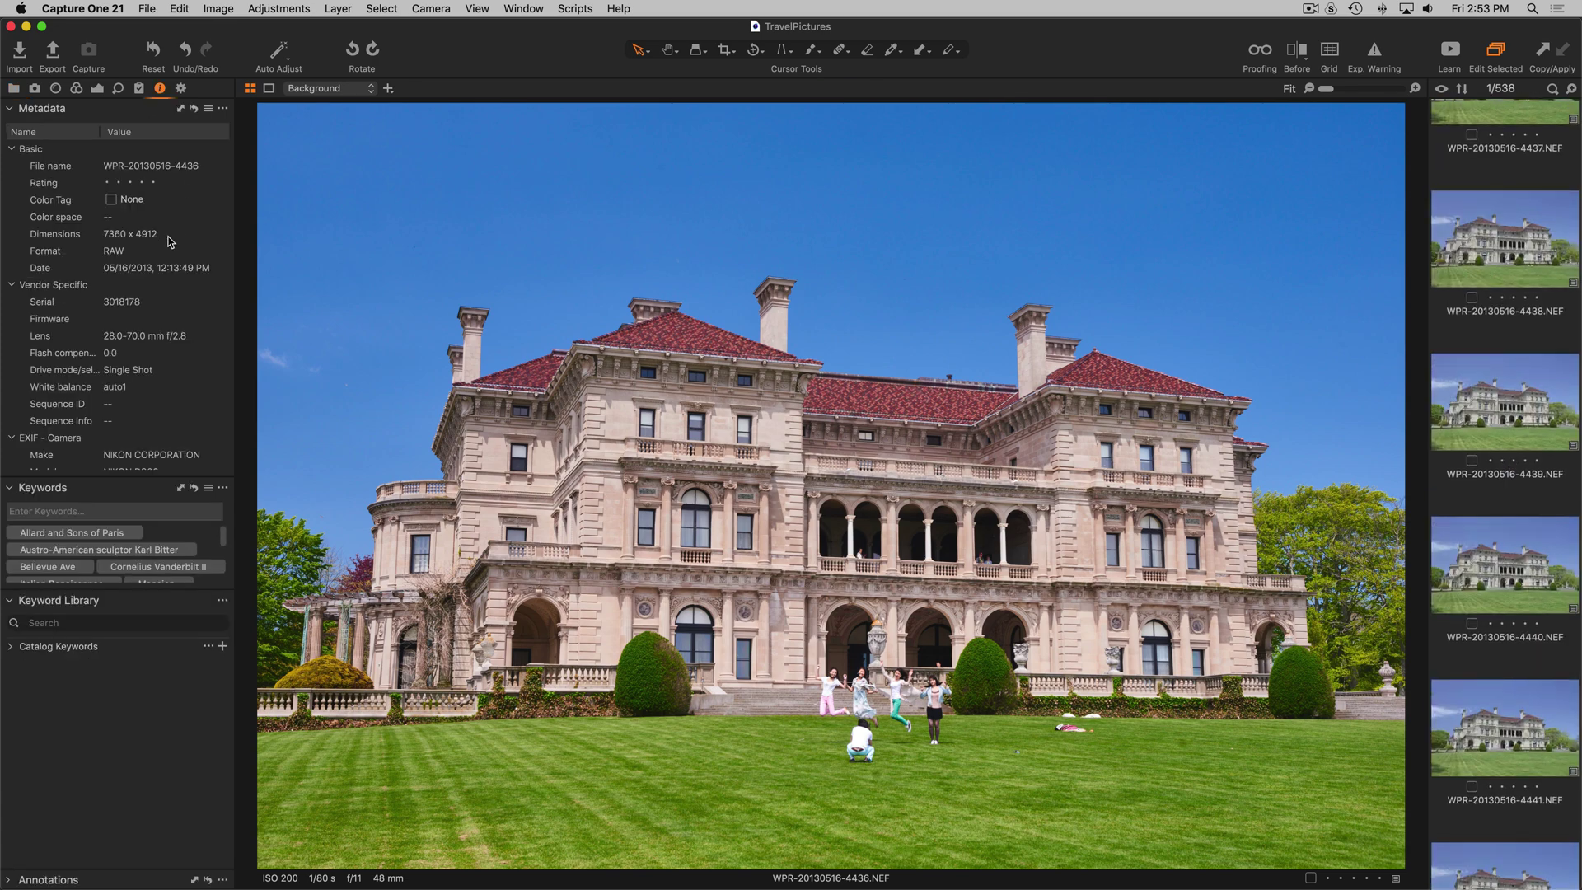
pyautogui.scroll(-15, 164, 221)
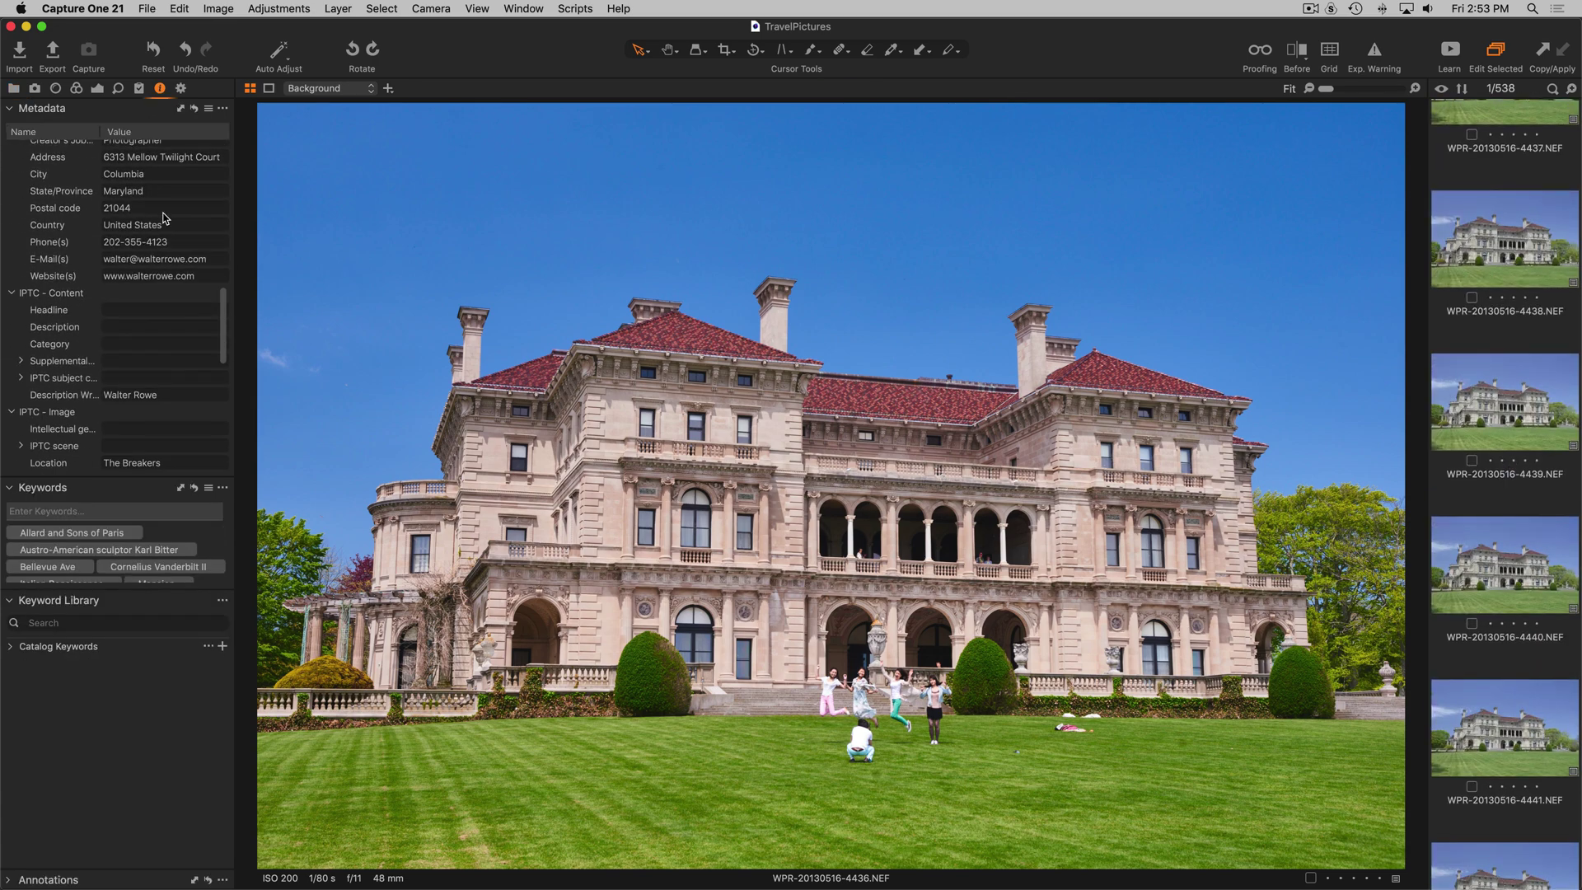
pyautogui.scroll(-10, 153, 206)
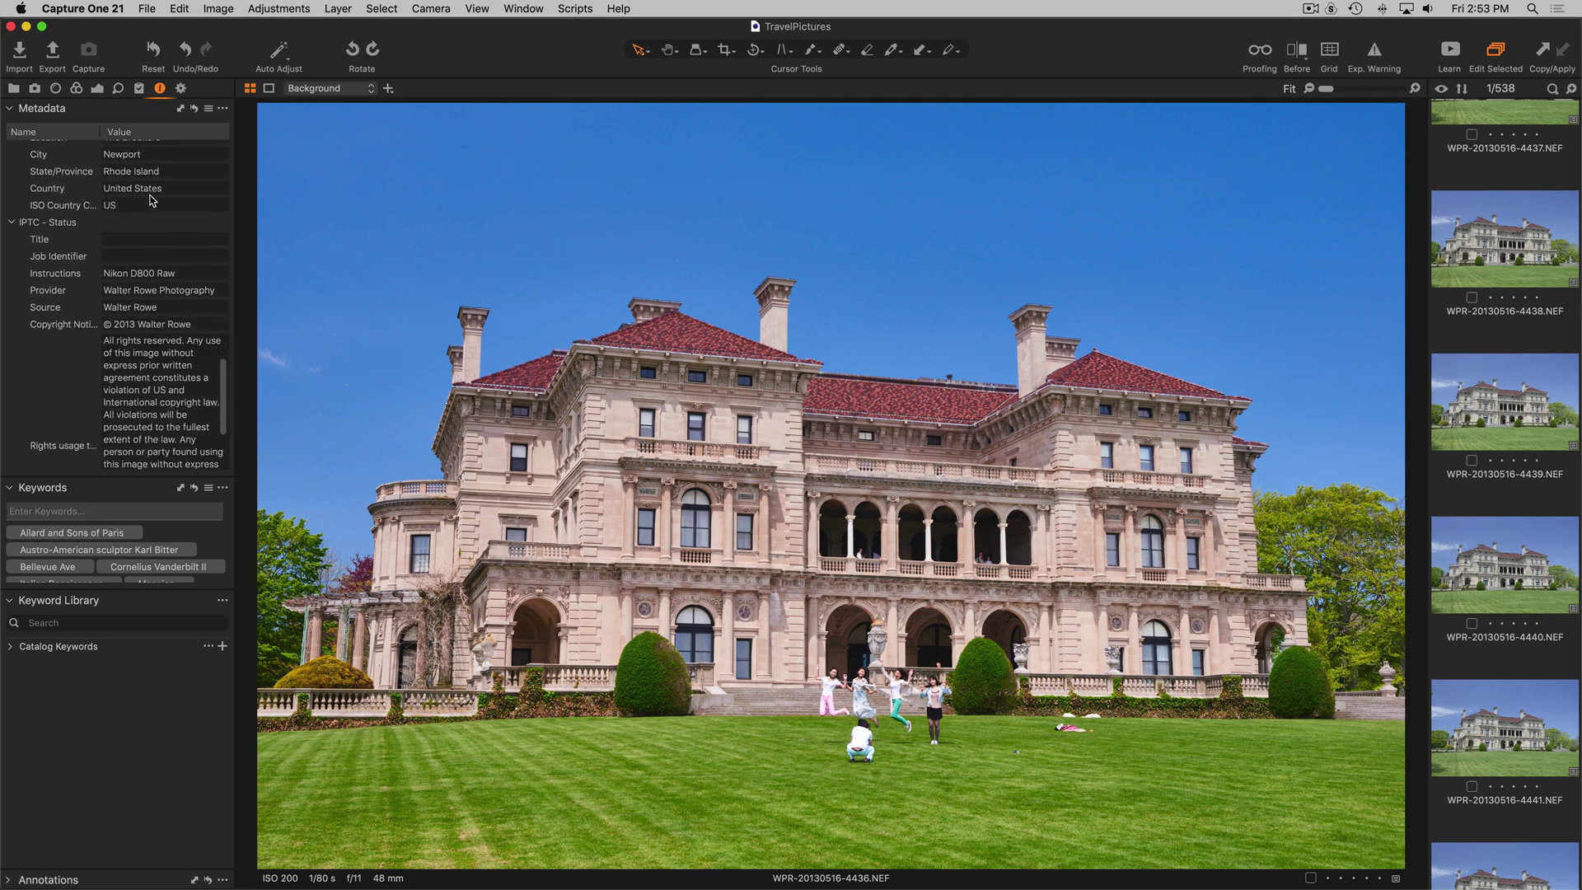
pyautogui.scroll(-5, 151, 202)
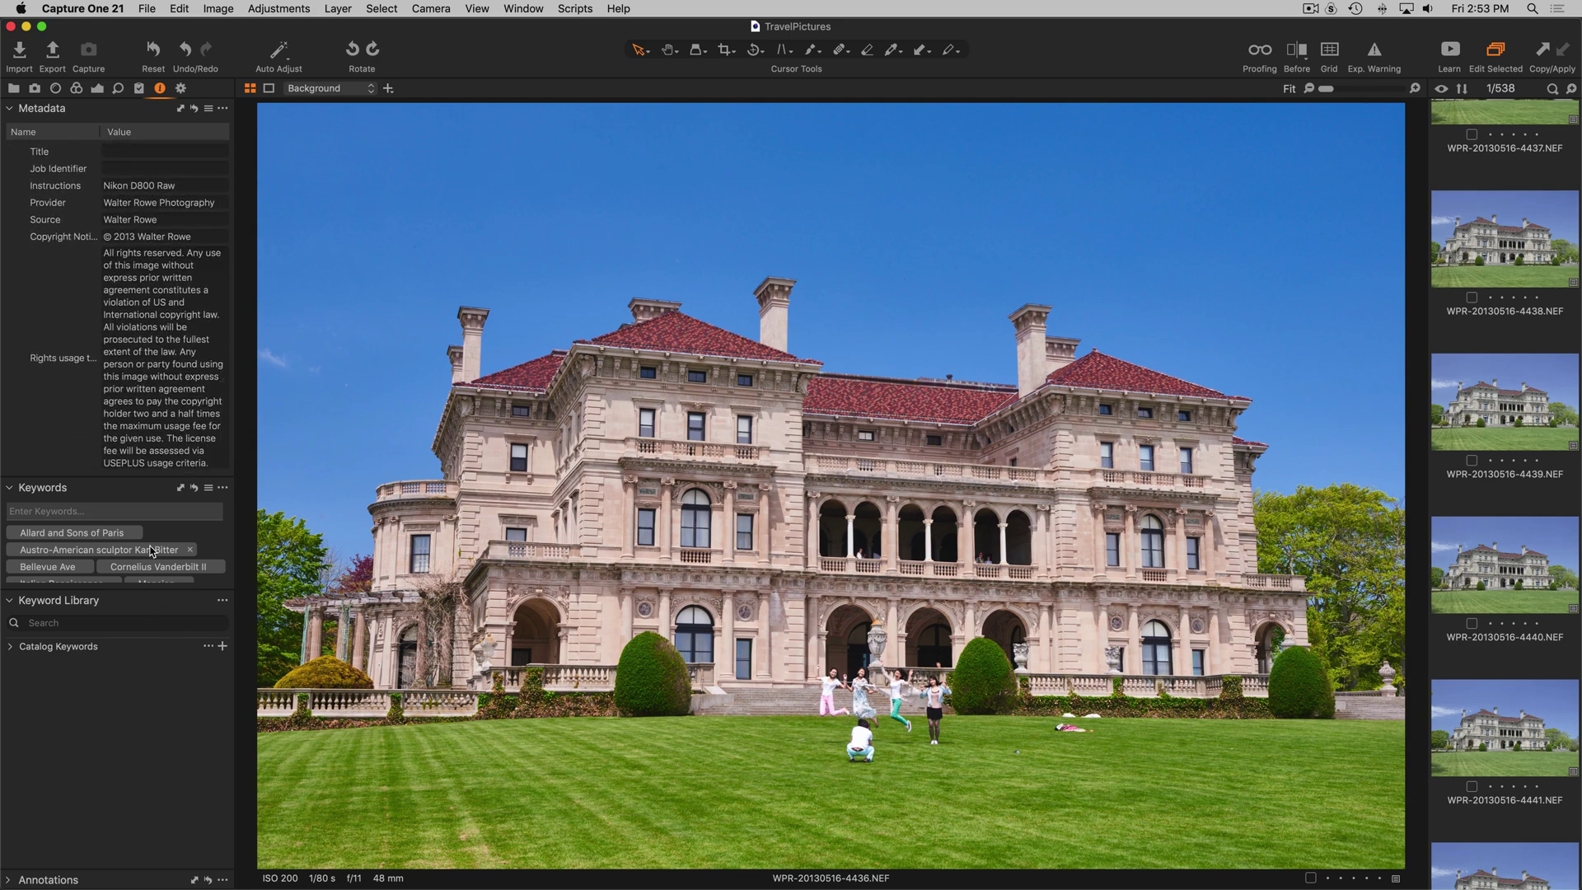
pyautogui.scroll(-5, 151, 551)
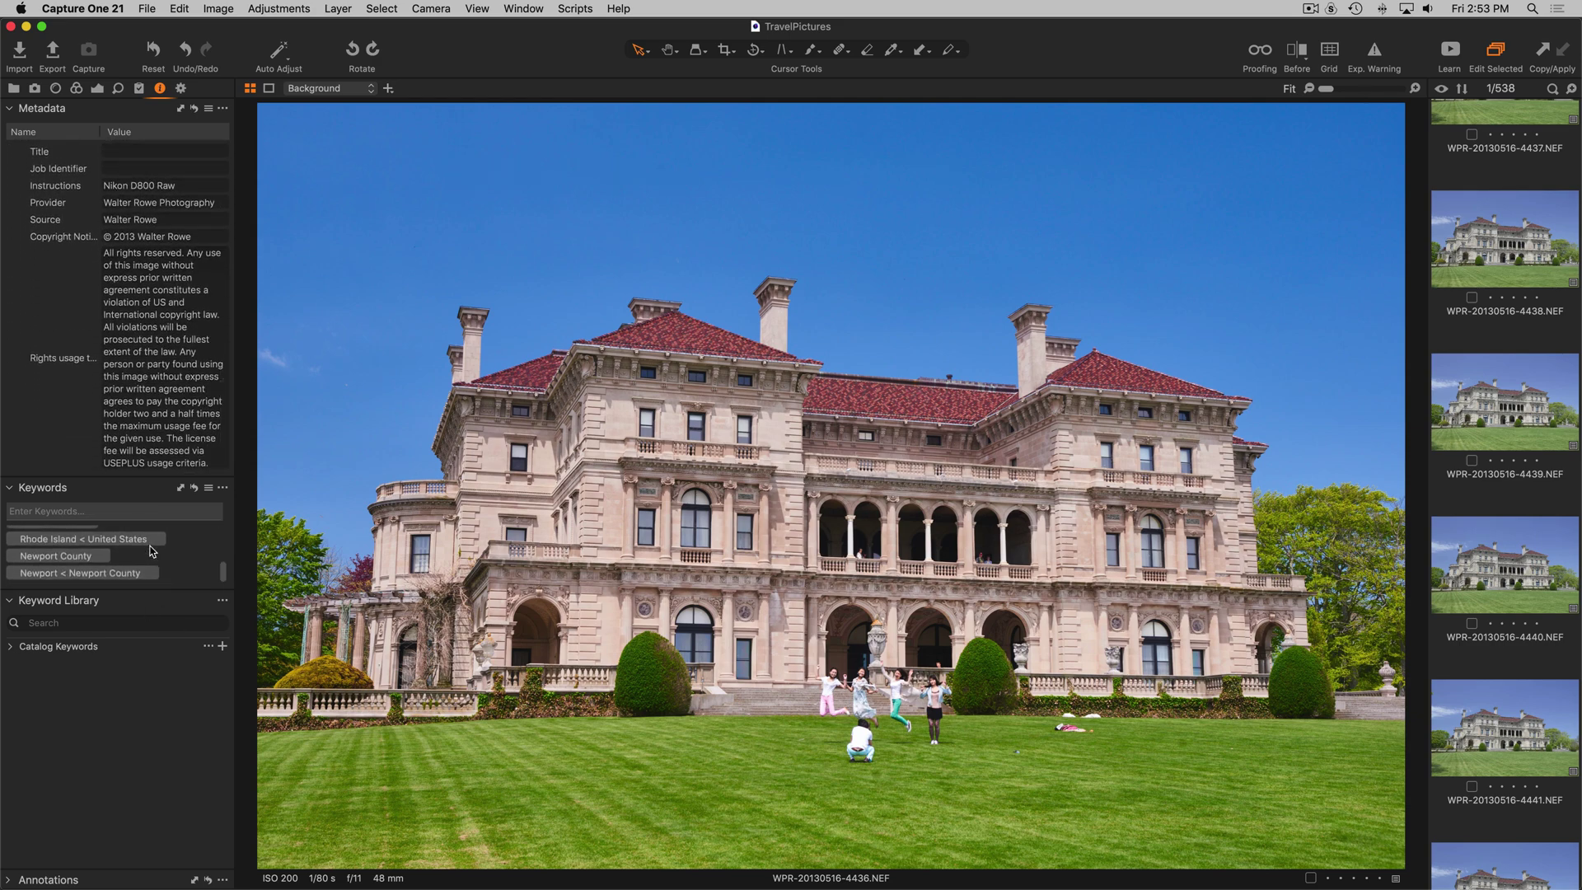
pyautogui.scroll(5, 151, 551)
# Collapse the Keyword Library and Metadata tools and set the Keywords tool to Auto Size
pyautogui.click(9, 601)
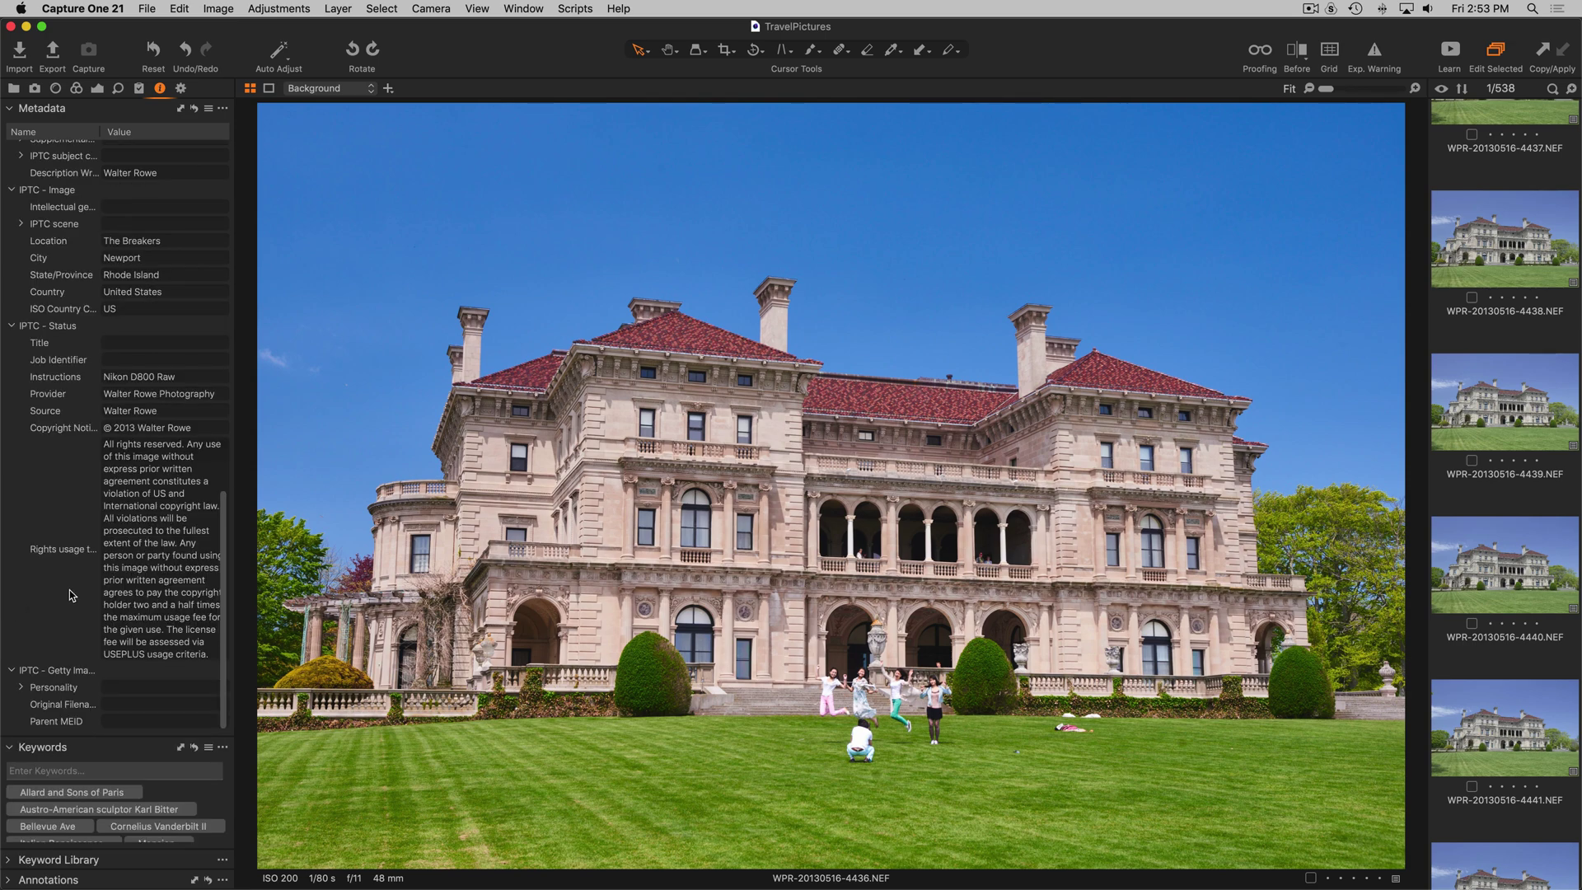
pyautogui.click(11, 109)
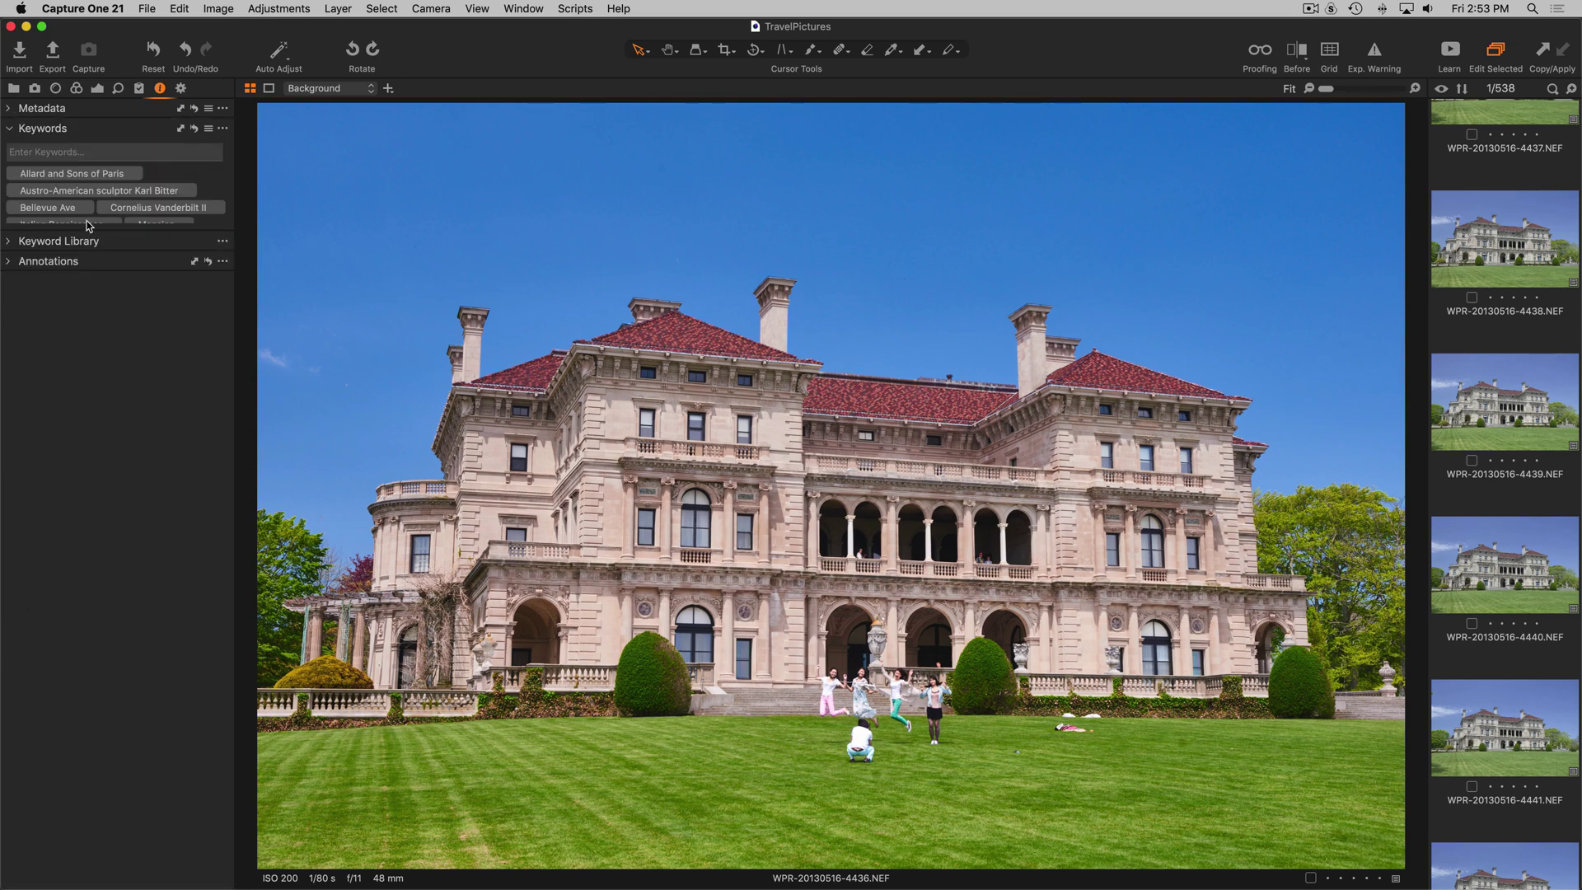
pyautogui.click(222, 128)
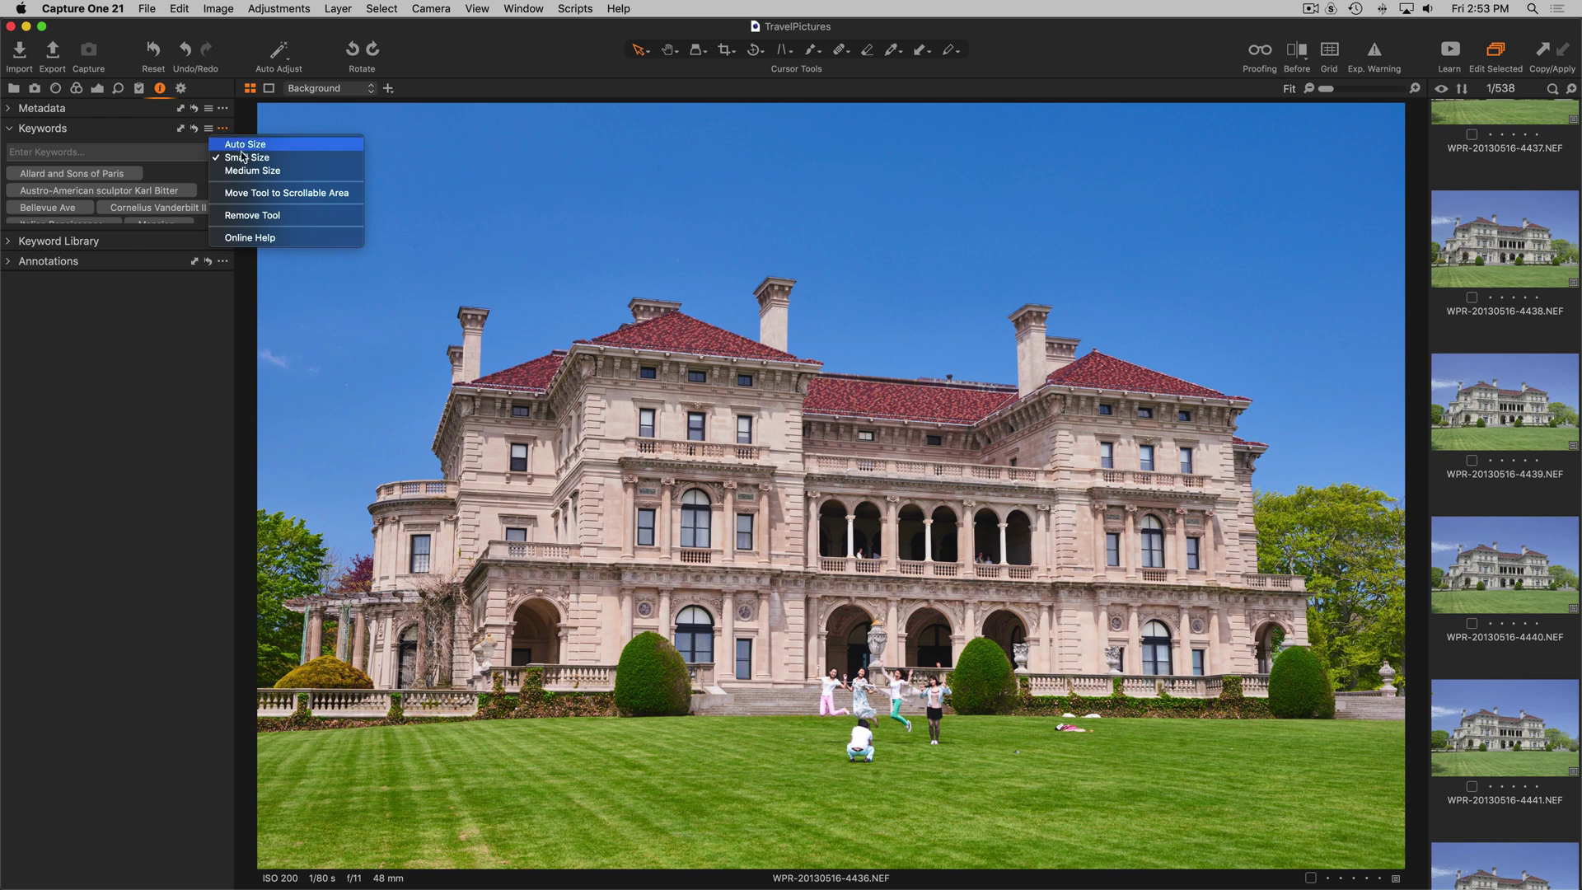
pyautogui.click(243, 148)
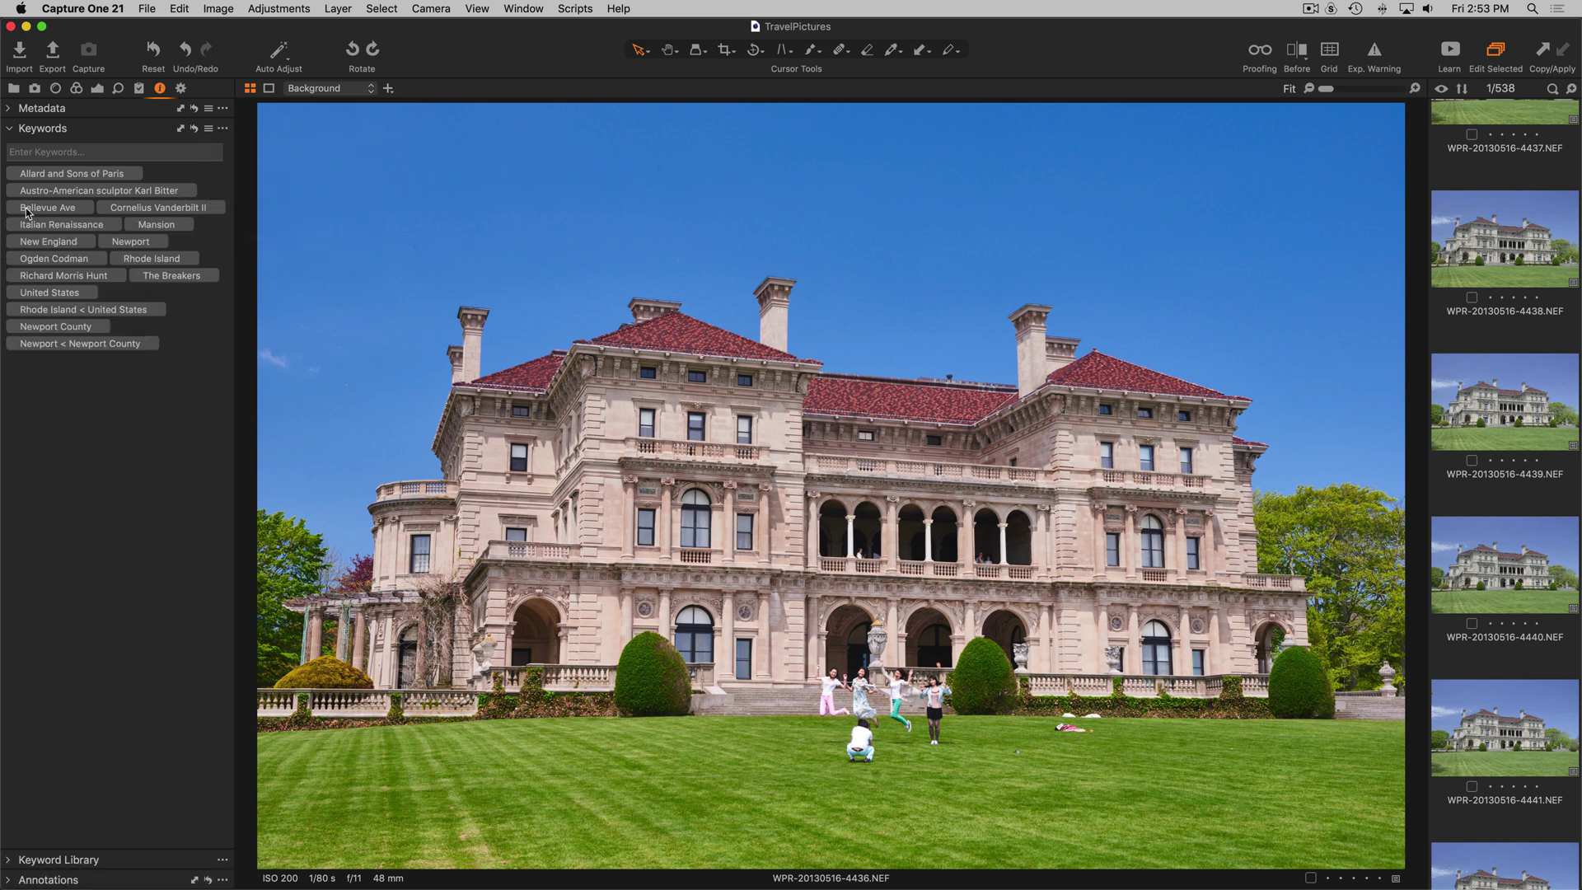
# Return to the catalog's Library tools and hide the viewer to show the imported images as a full-width thumbnail grid
pyautogui.moveTo(35, 132)
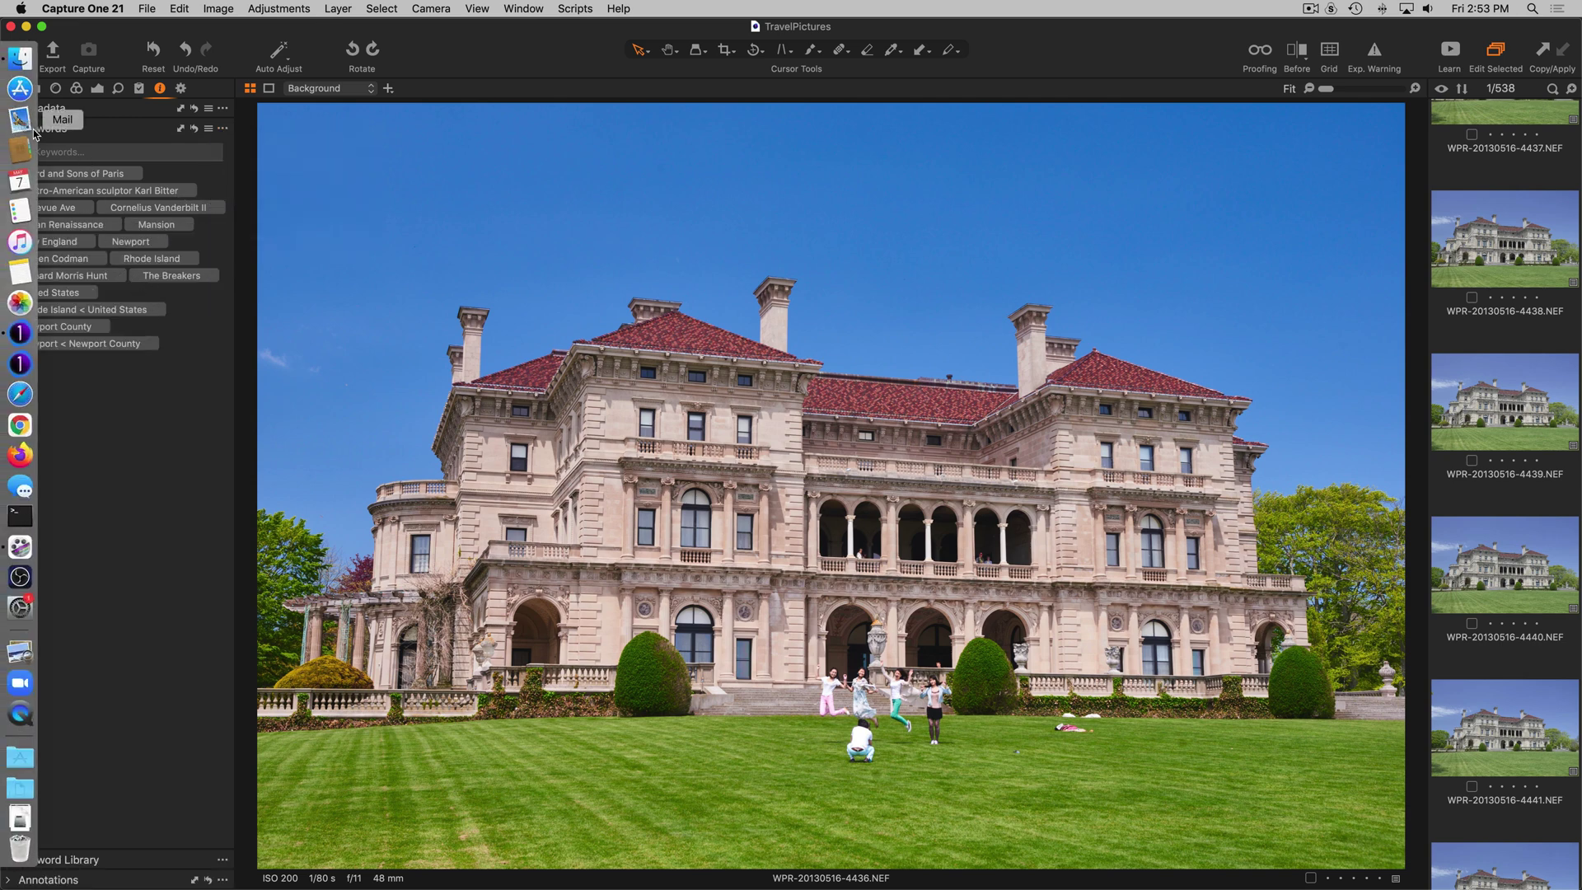
pyautogui.click(14, 89)
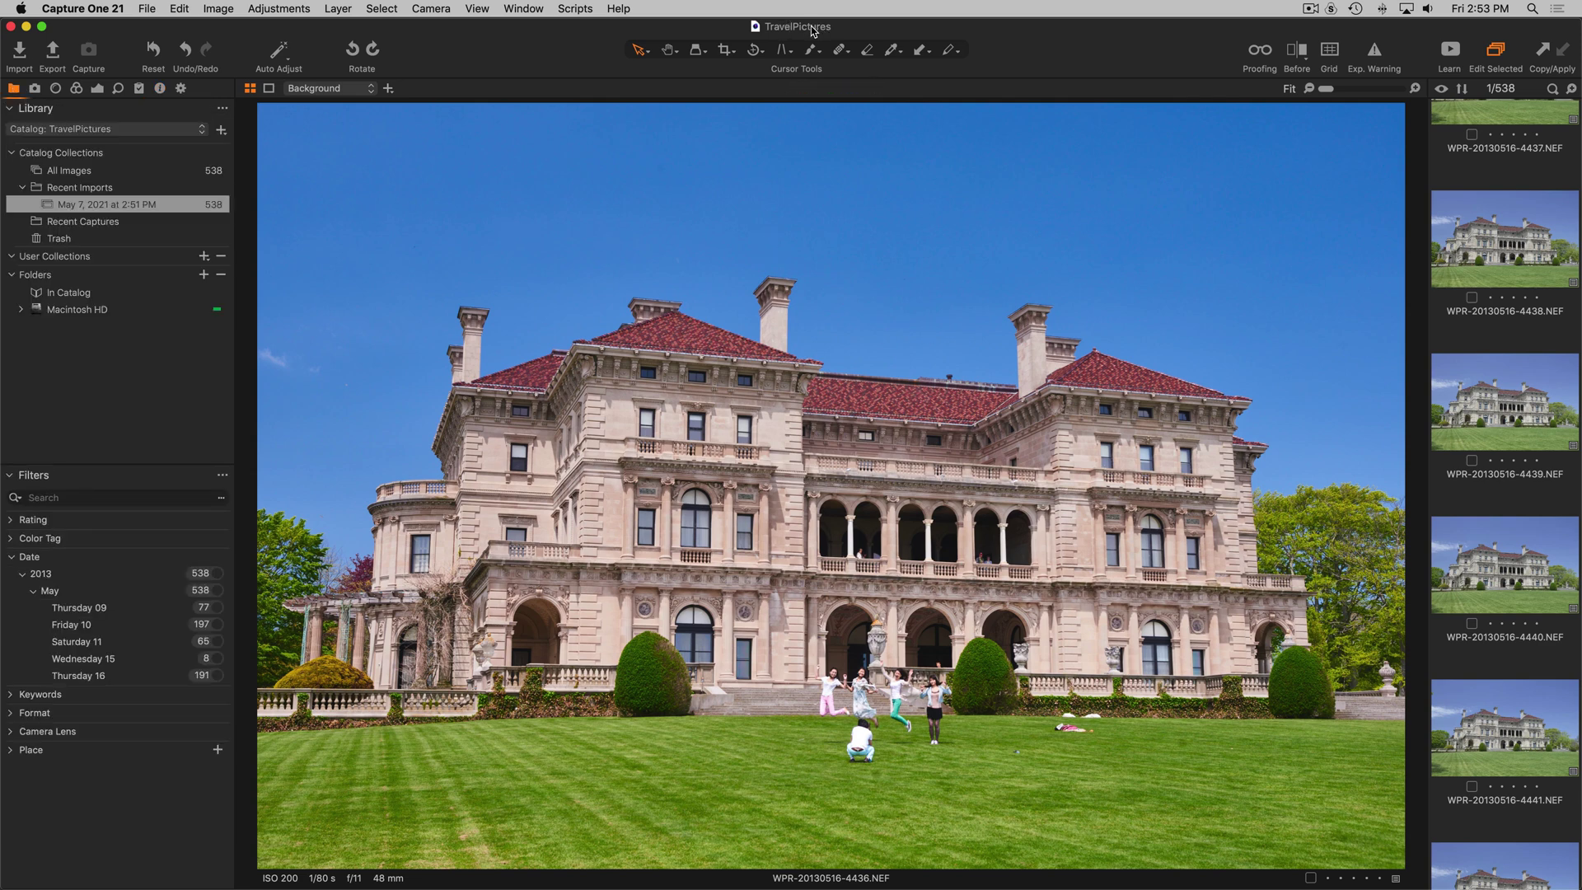
pyautogui.press('super+alt+v')
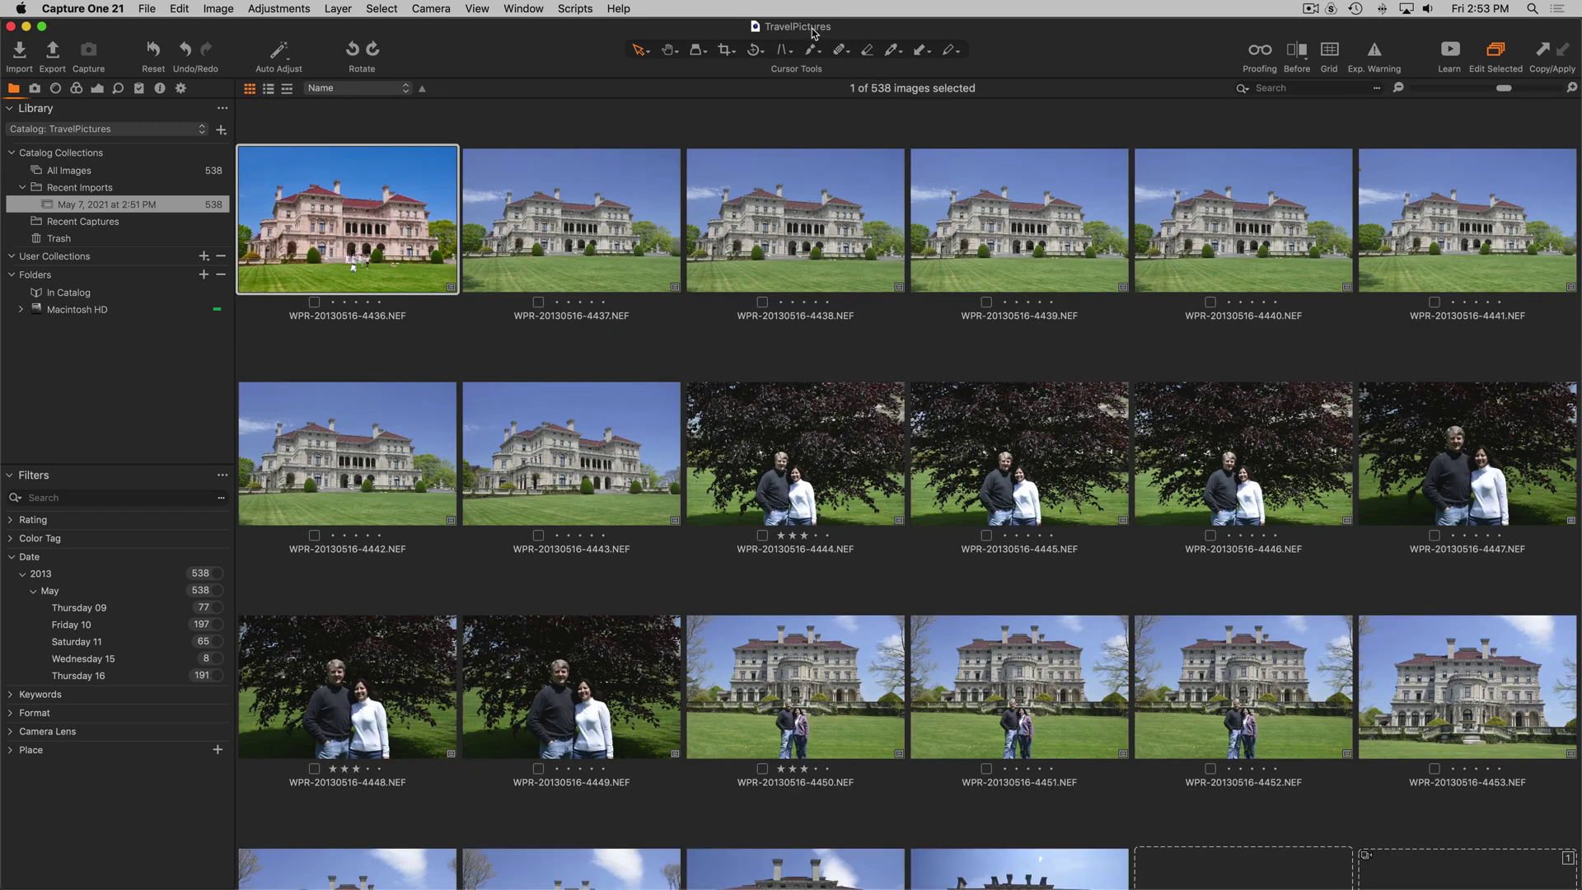